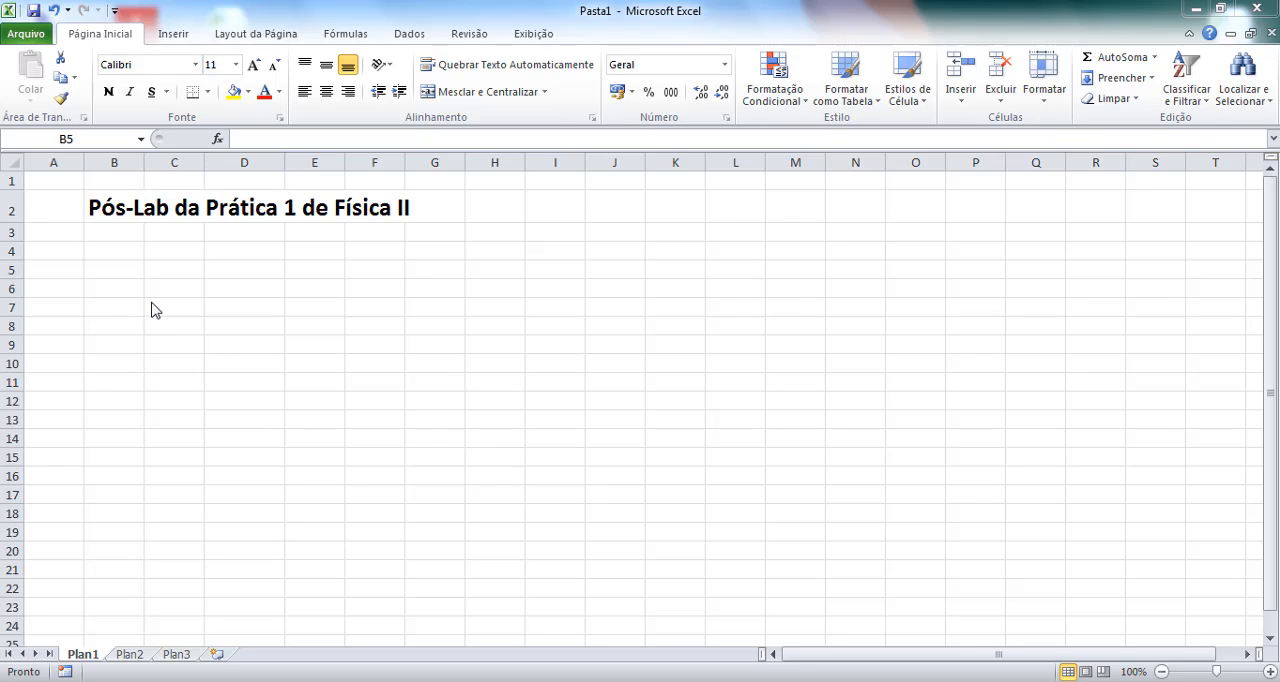
# Enter the column header "Ufonte" in cell B5, below the worksheet title.
pyautogui.click(177, 272)
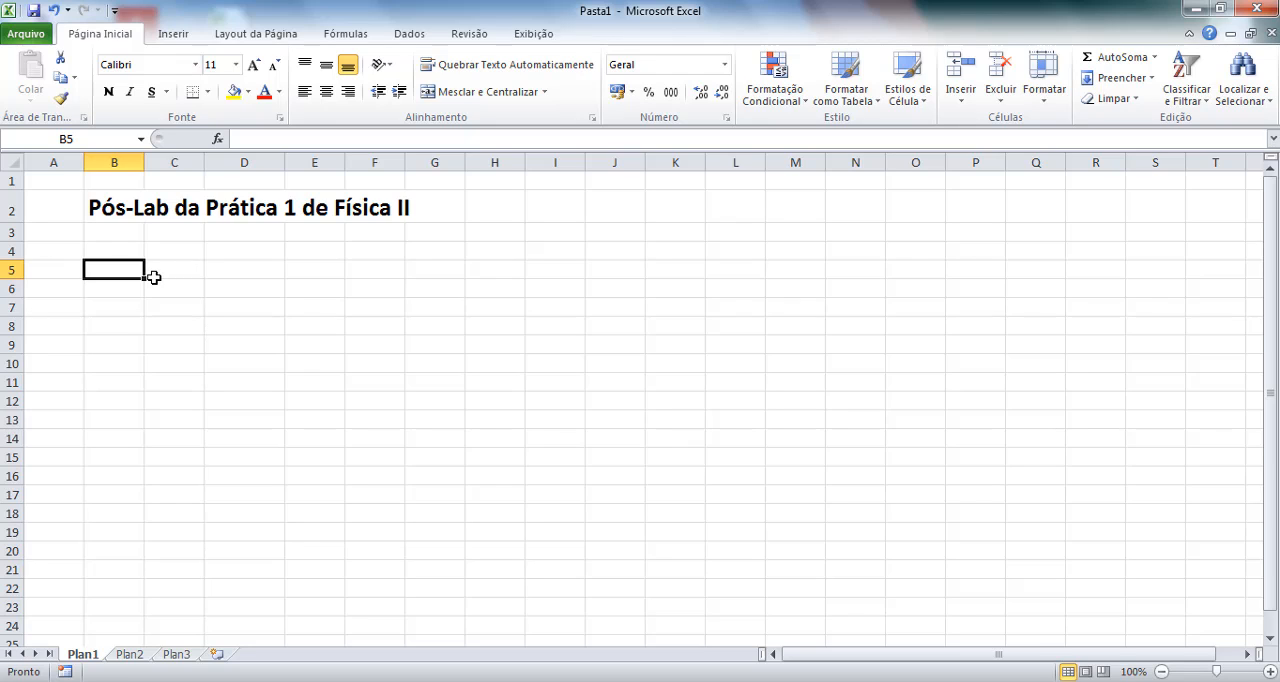
pyautogui.write('U')
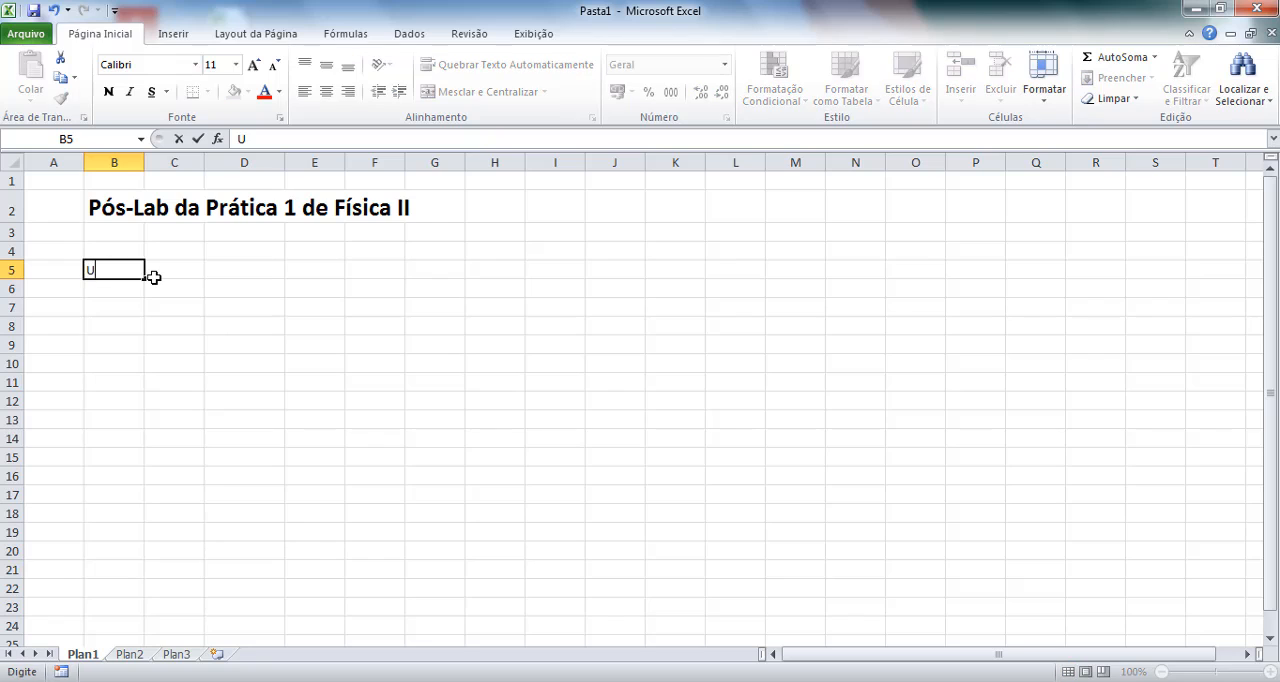
pyautogui.write('fonte')
pyautogui.press('Return')
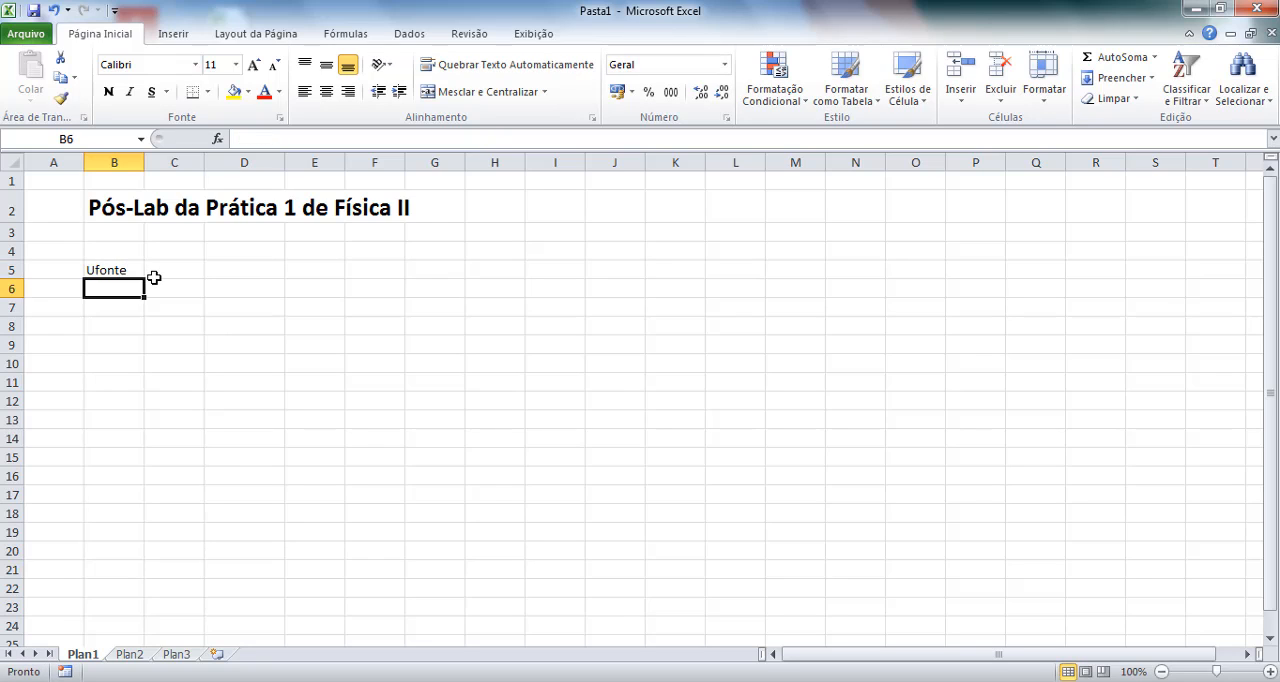
# Fill cells B6 to B9 under the Ufonte header with the values 3, 6, 9 and 12.
pyautogui.write('3')
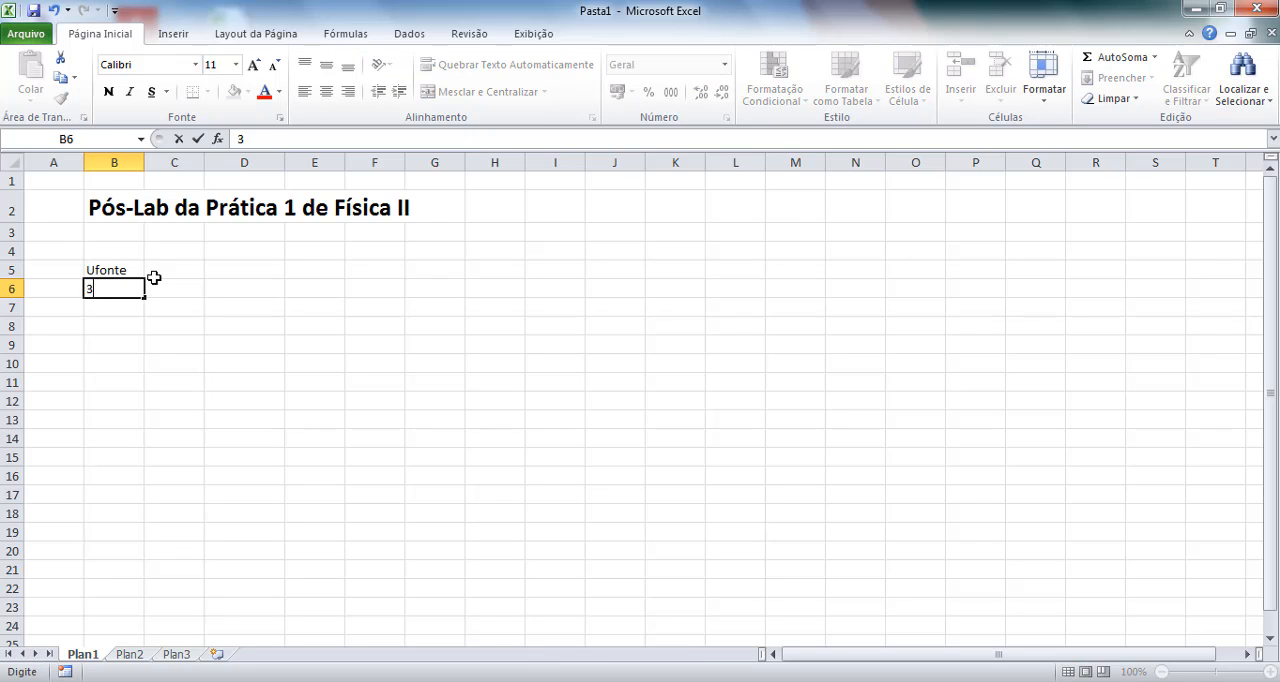
pyautogui.press('Return')
pyautogui.write('6')
pyautogui.press('Return')
pyautogui.write('9')
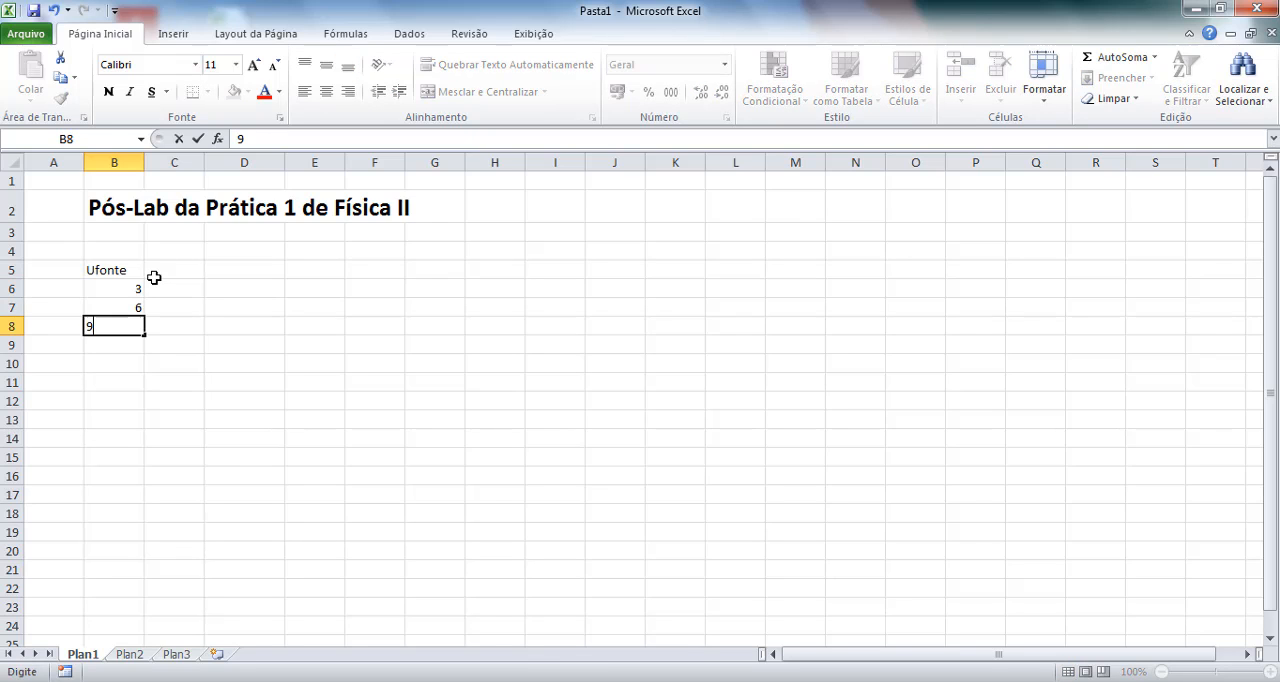
pyautogui.press('Return')
pyautogui.write('12')
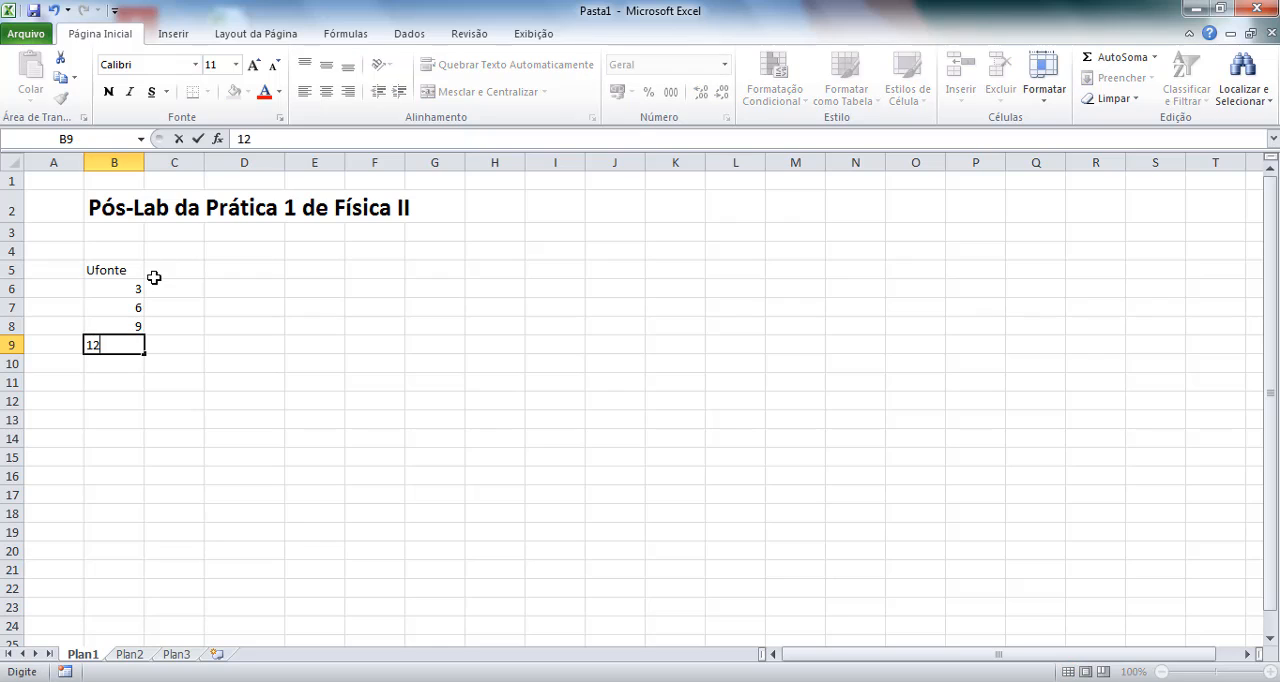
pyautogui.press('Return')
# Add the volt unit to the header in B5 so it reads "Ufonte [V]", and widen column B slightly to fit it.
pyautogui.click(118, 272)
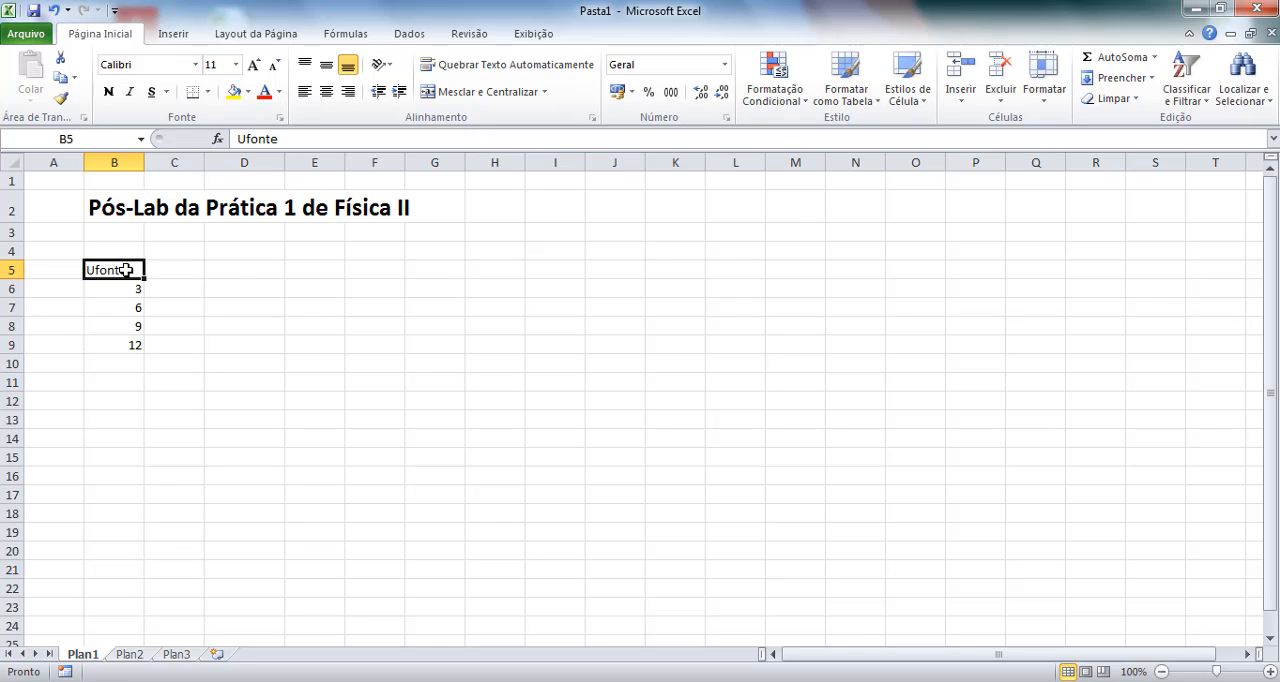
pyautogui.click(298, 134)
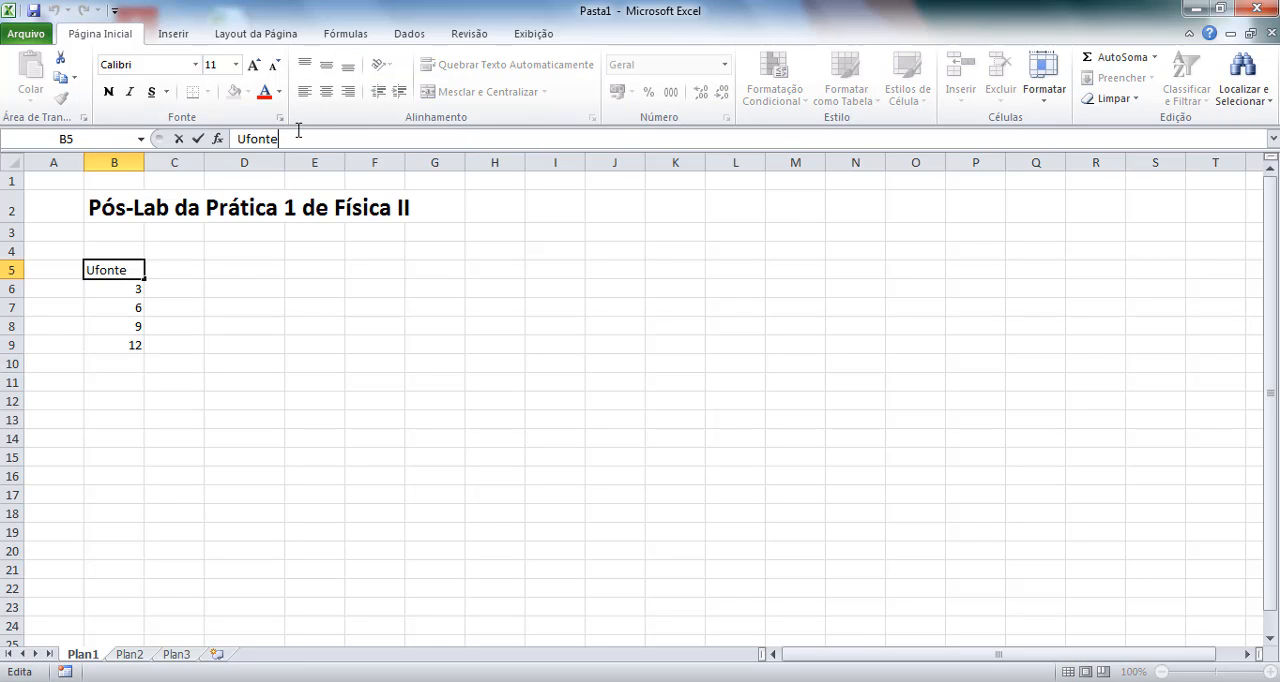
pyautogui.write('[V}]')
pyautogui.press('Return')
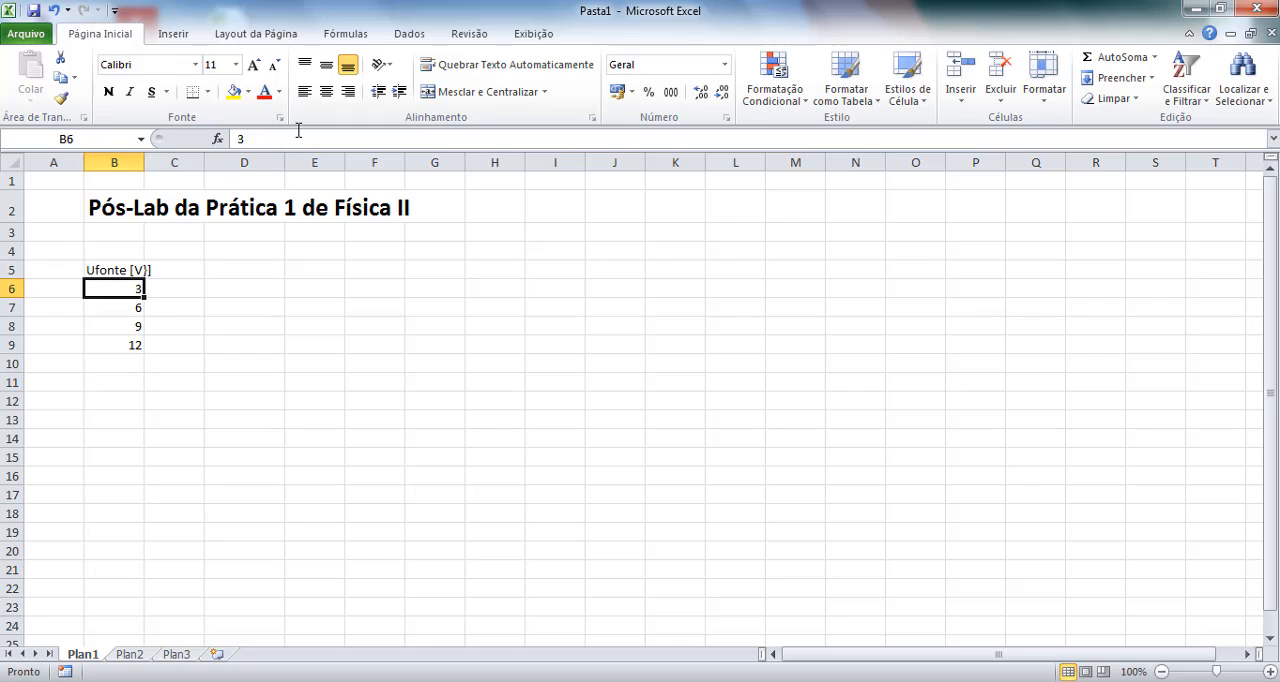
pyautogui.click(119, 271)
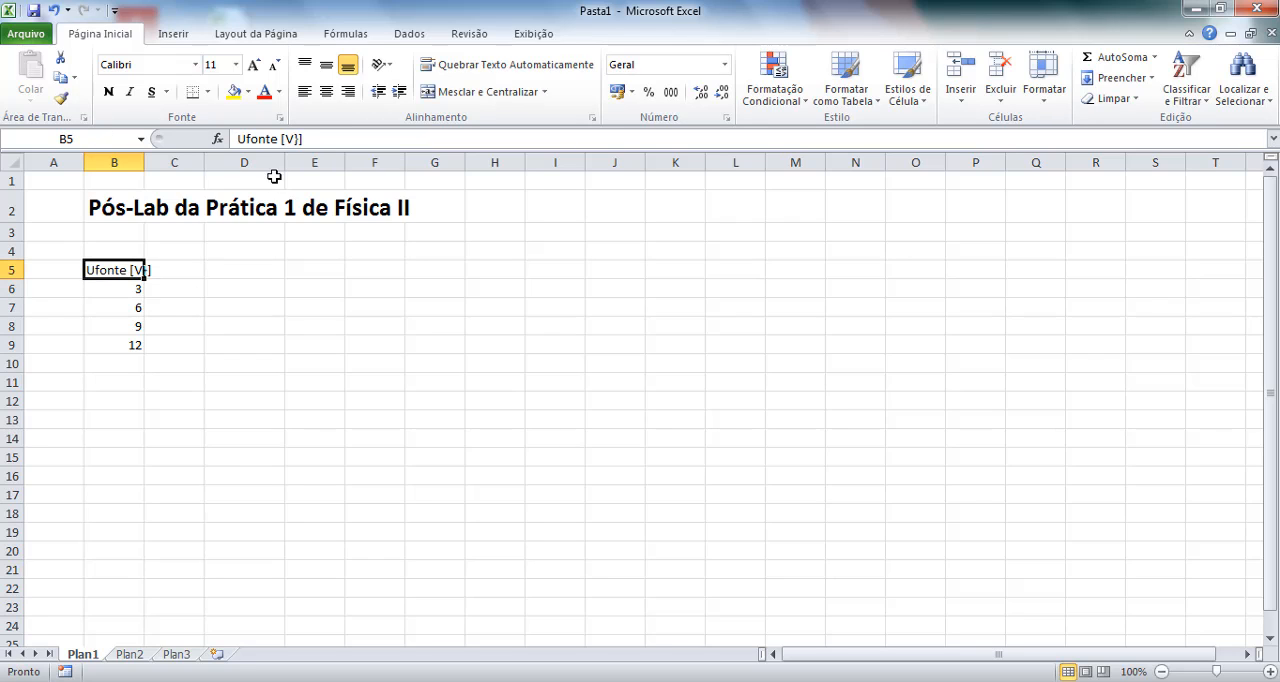
pyautogui.click(298, 140)
pyautogui.press('BackSpace')
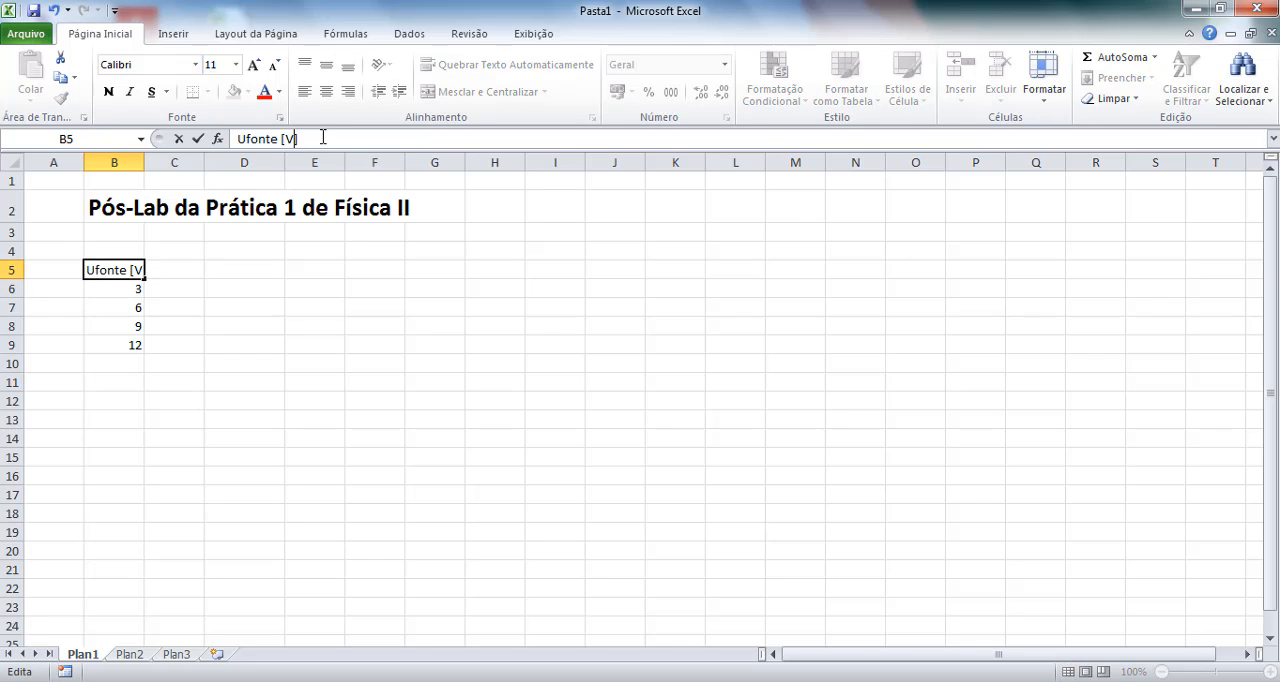
pyautogui.press('Return')
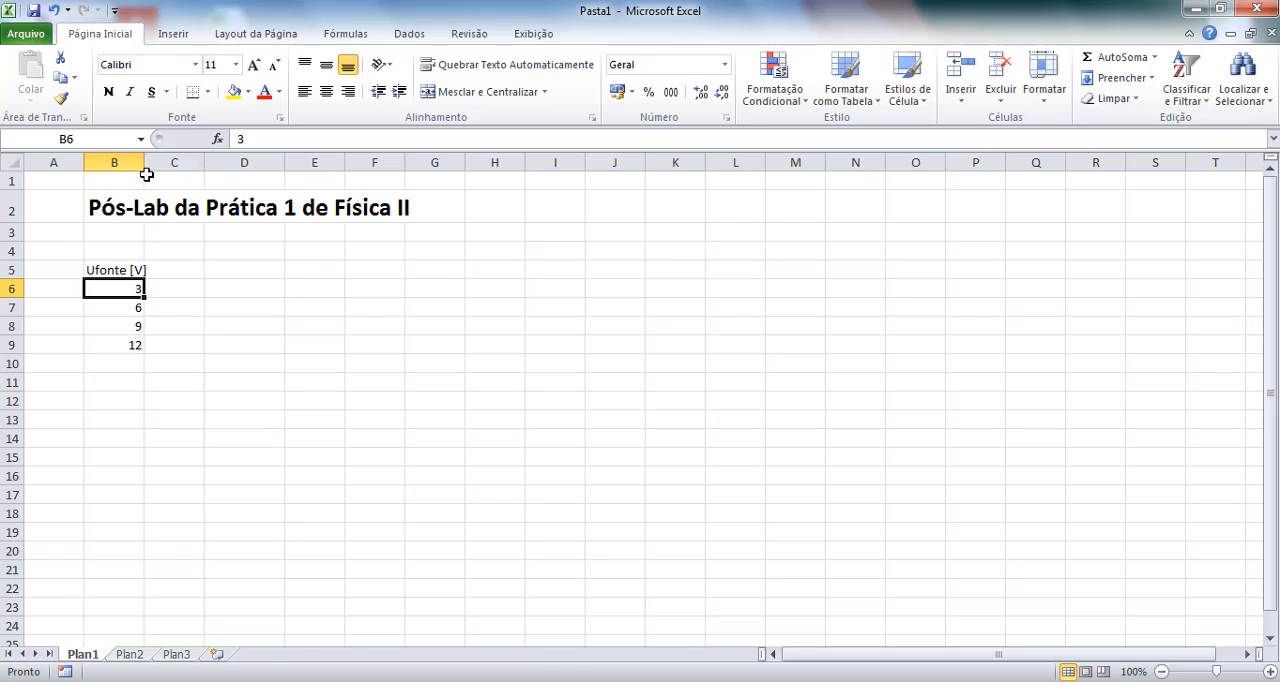
pyautogui.moveTo(145, 162); pyautogui.dragTo(157, 162)
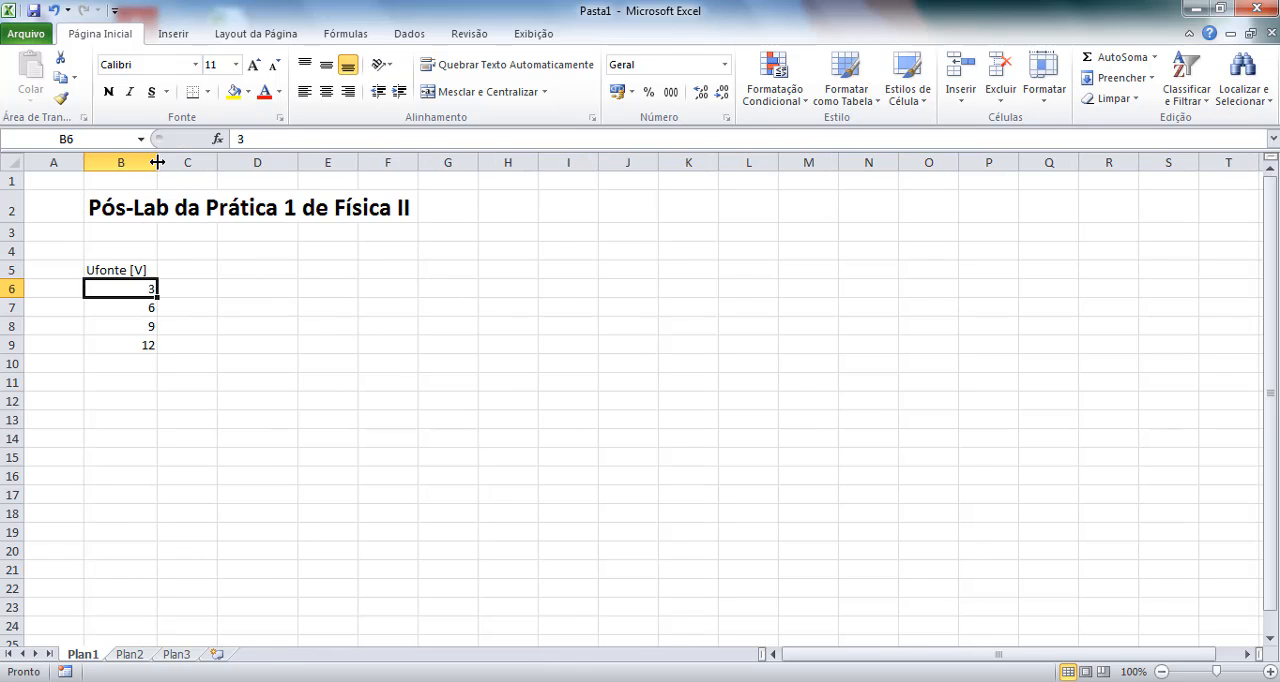
# Enter the column header "Uexp [V]" in cell C5, beside the source voltage header.
pyautogui.click(191, 267)
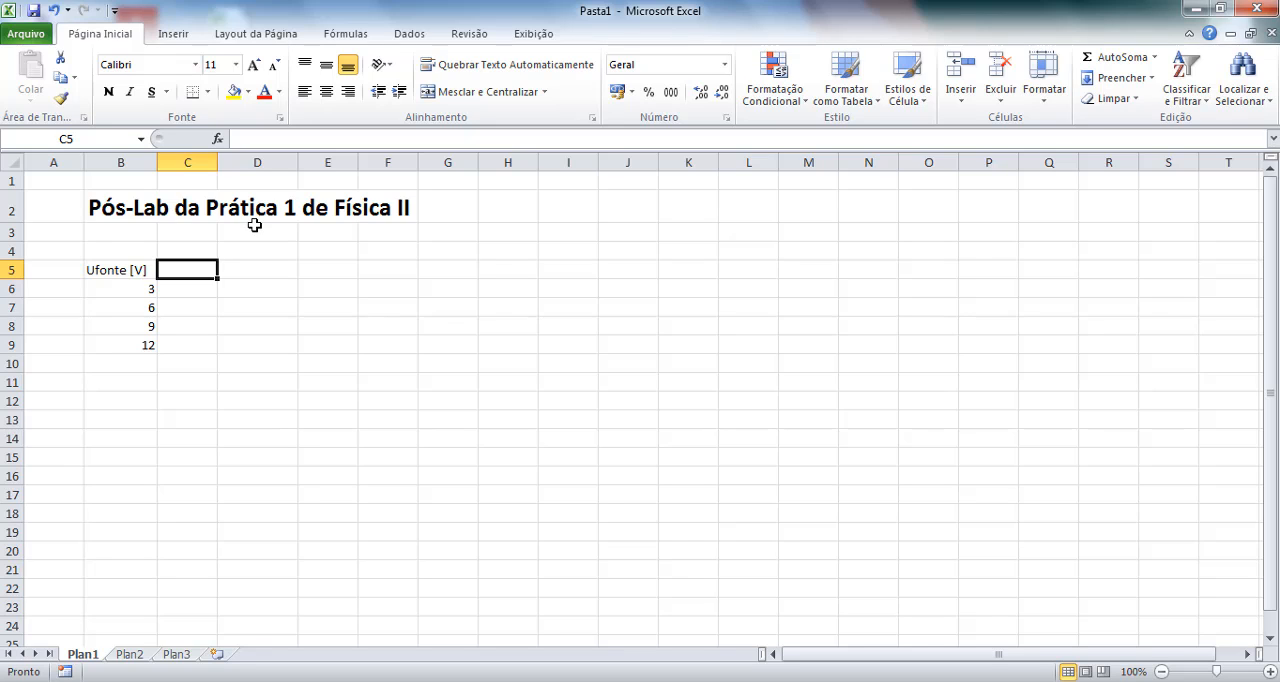
pyautogui.write('Uexp')
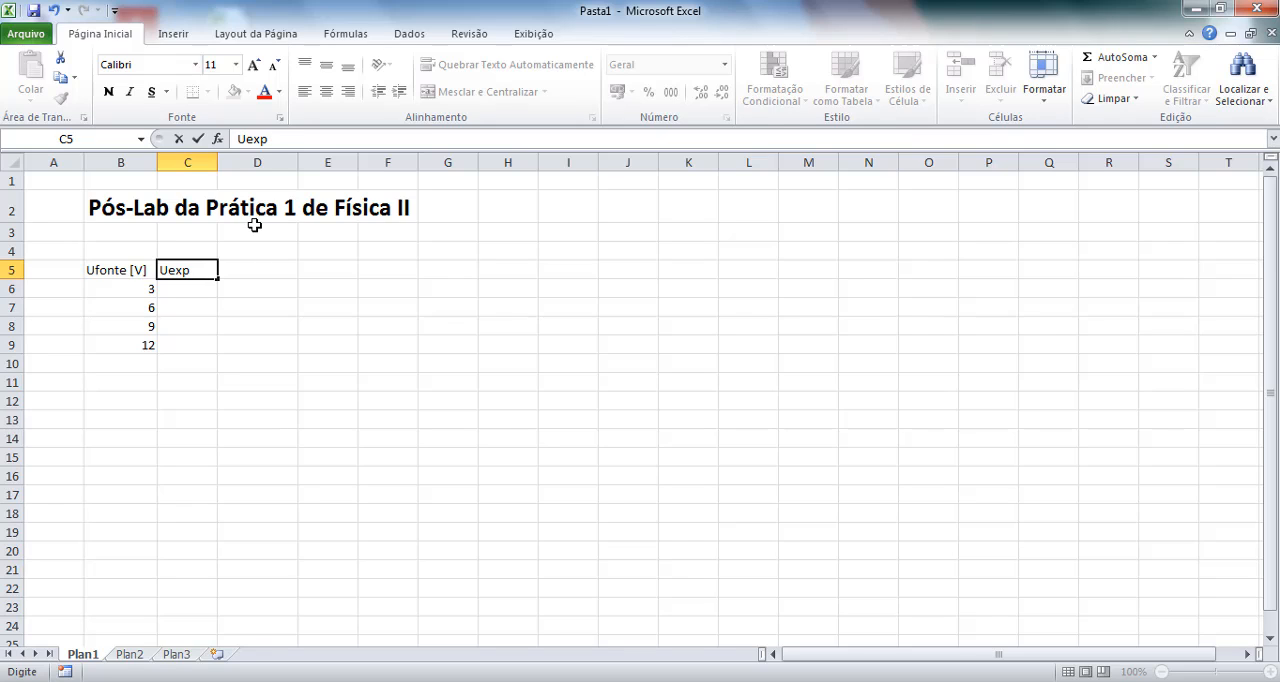
pyautogui.write(' [V]')
# Fill cells C6 to C9 under Uexp [V] with the values 2,98, 5,91, 8,82 and 11,53.
pyautogui.click(198, 293)
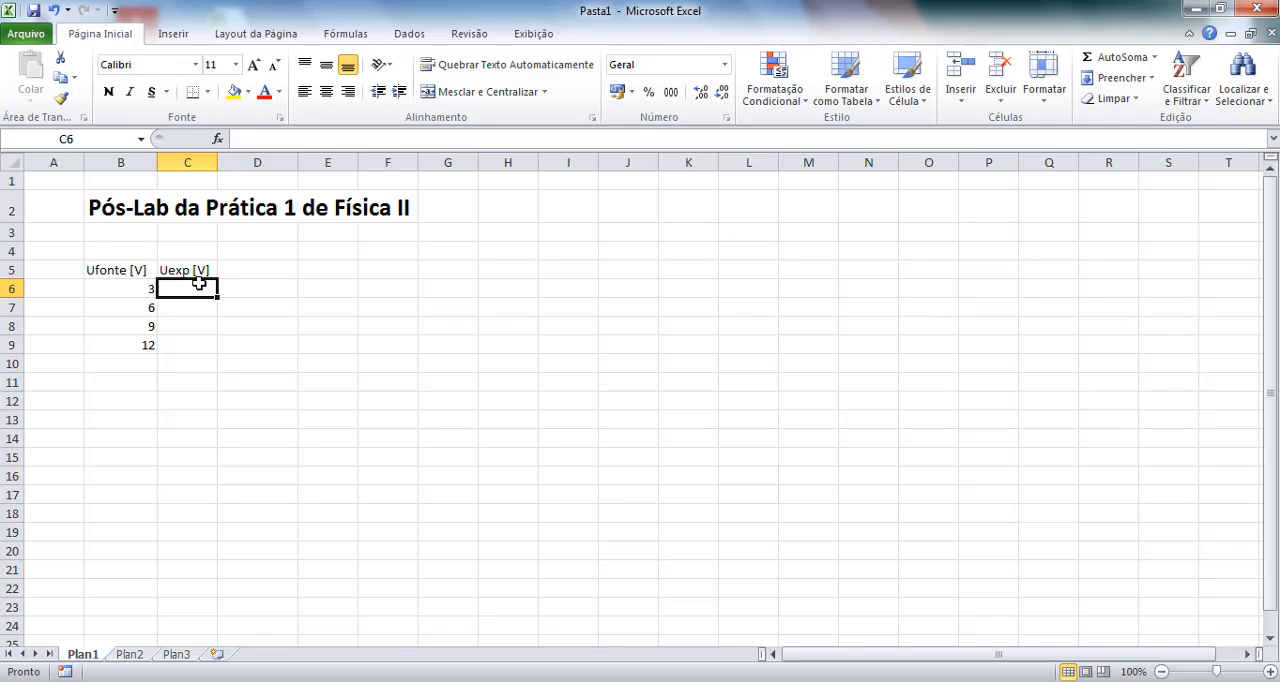
pyautogui.write('2,98')
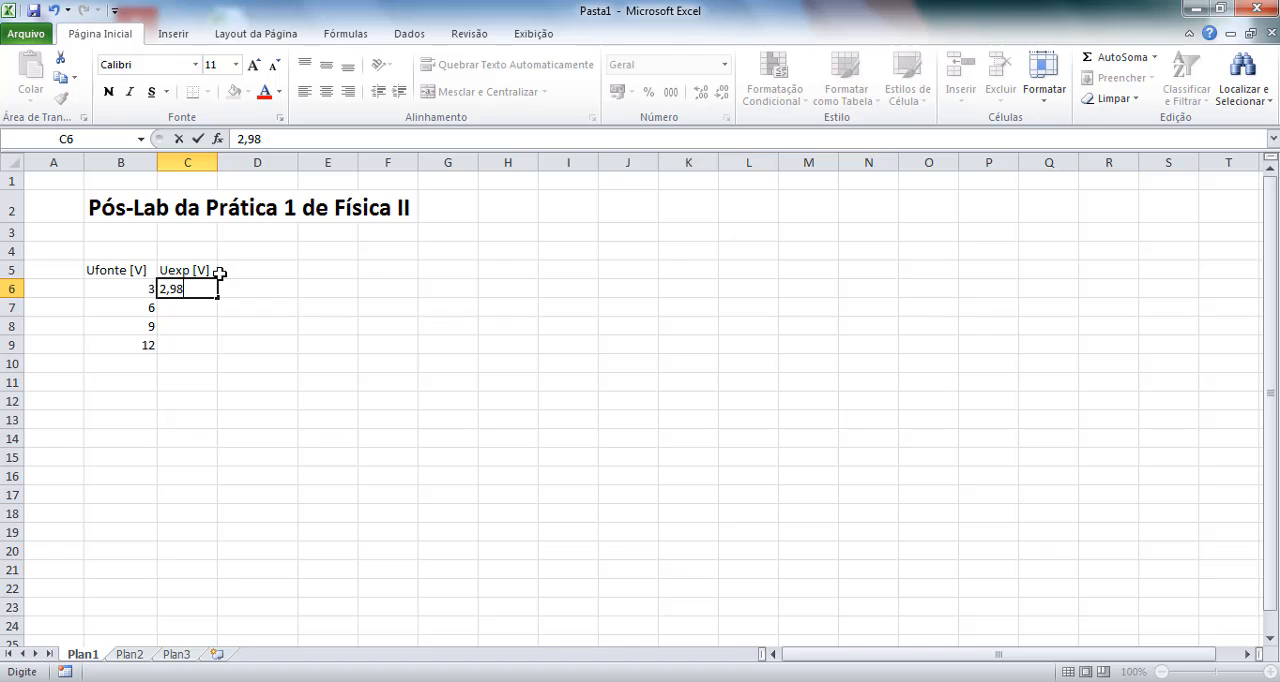
pyautogui.press('Return')
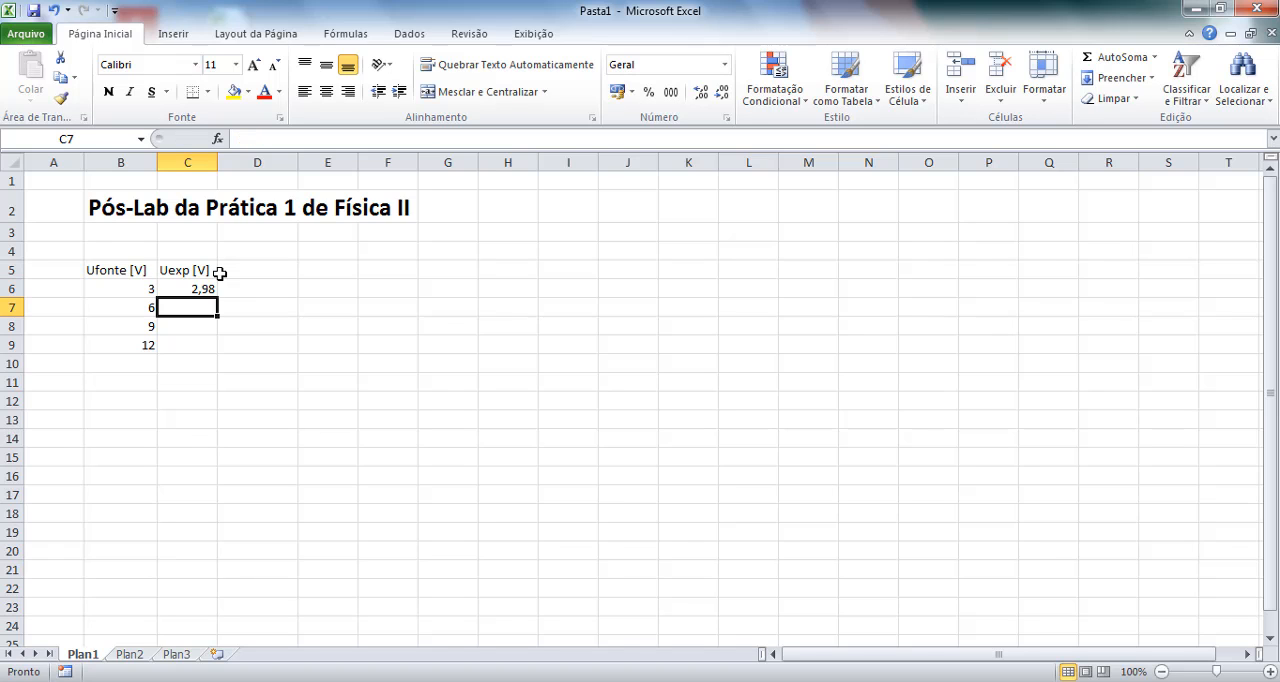
pyautogui.write('5,91')
pyautogui.press('Return')
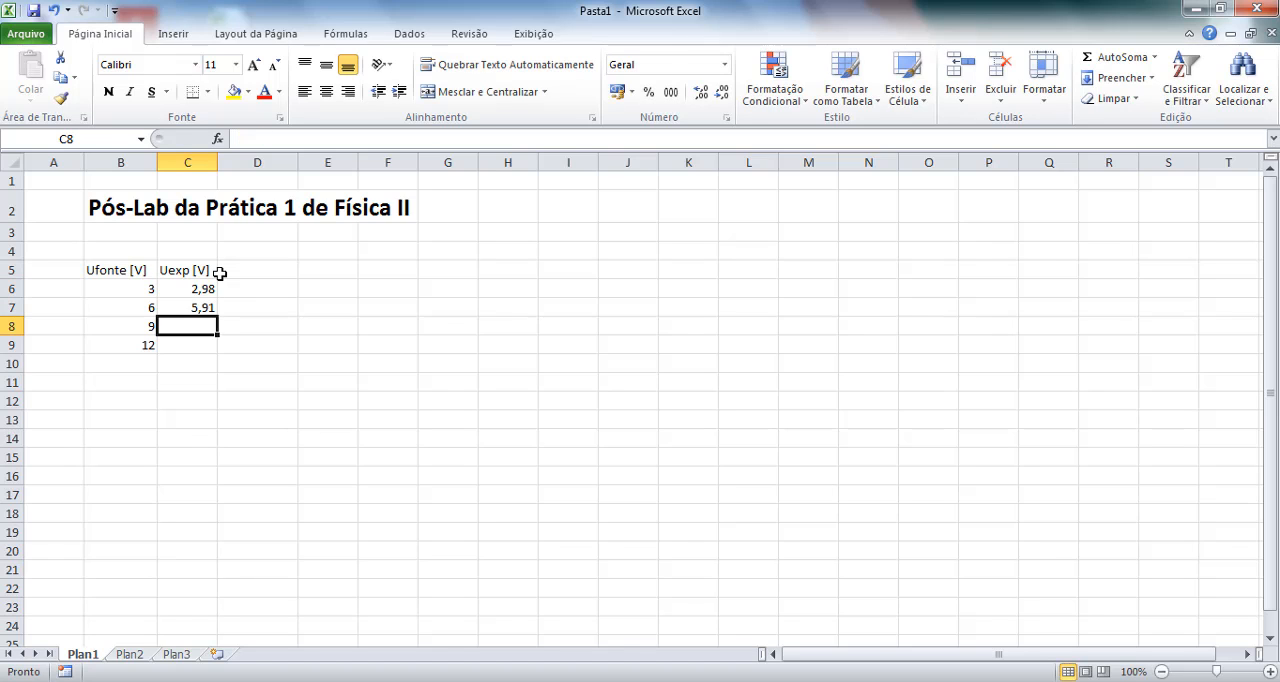
pyautogui.write('8,82')
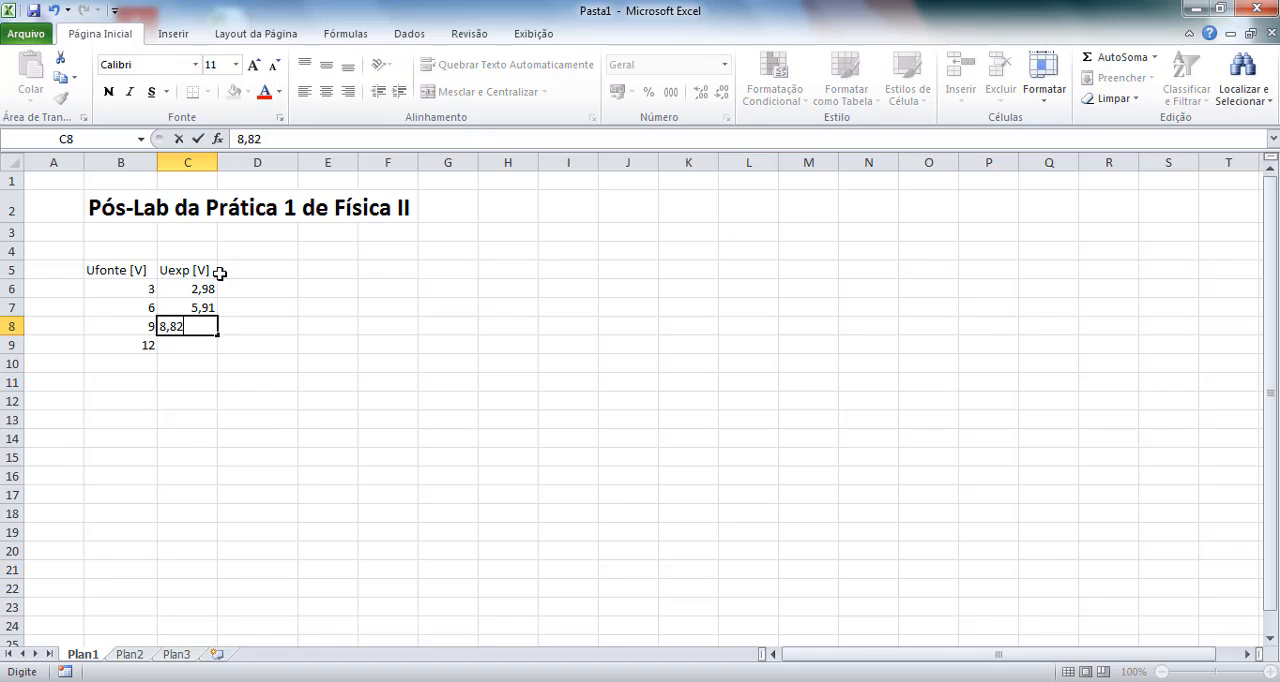
pyautogui.press('Return')
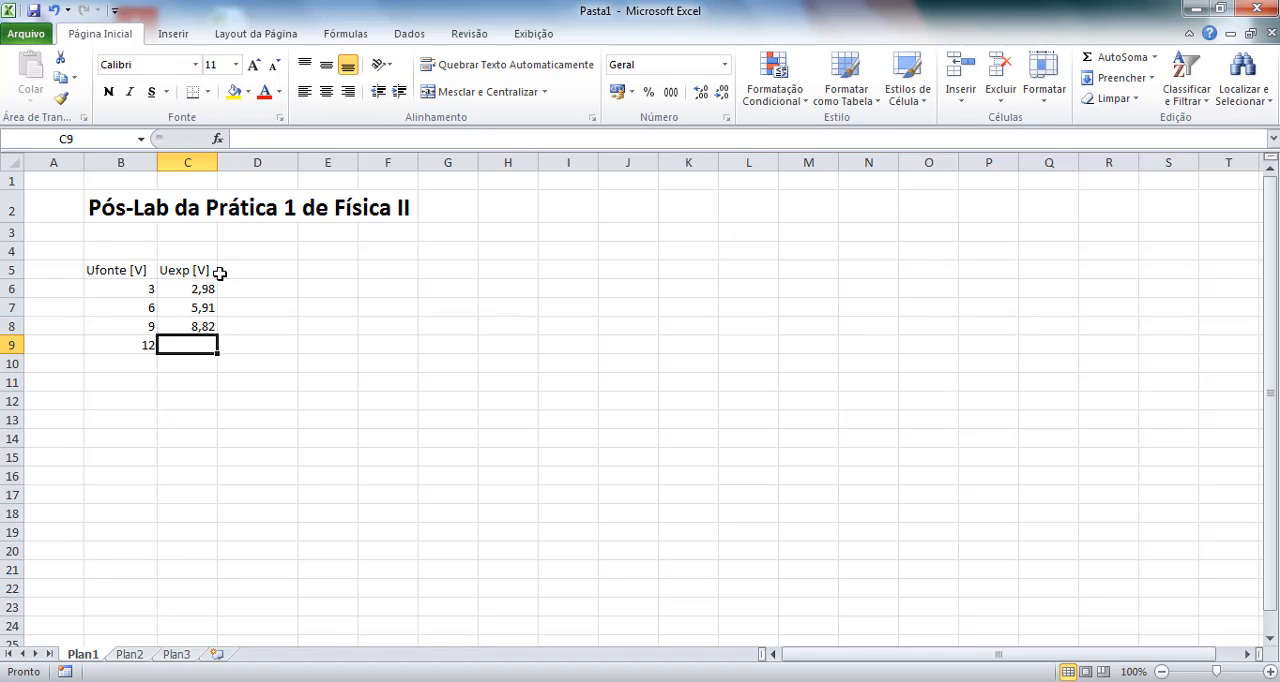
pyautogui.write('11,53')
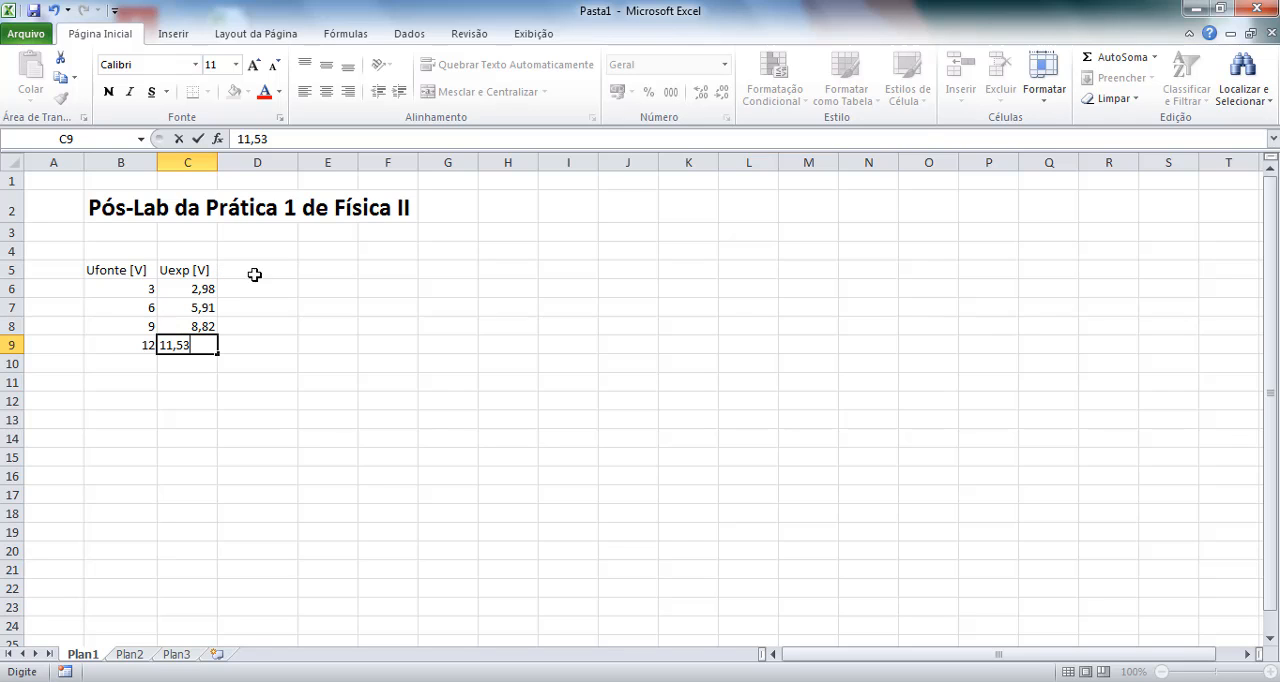
# Enter the column header "Iexp [A]" in cell D5 for the experimental current.
pyautogui.click(251, 271)
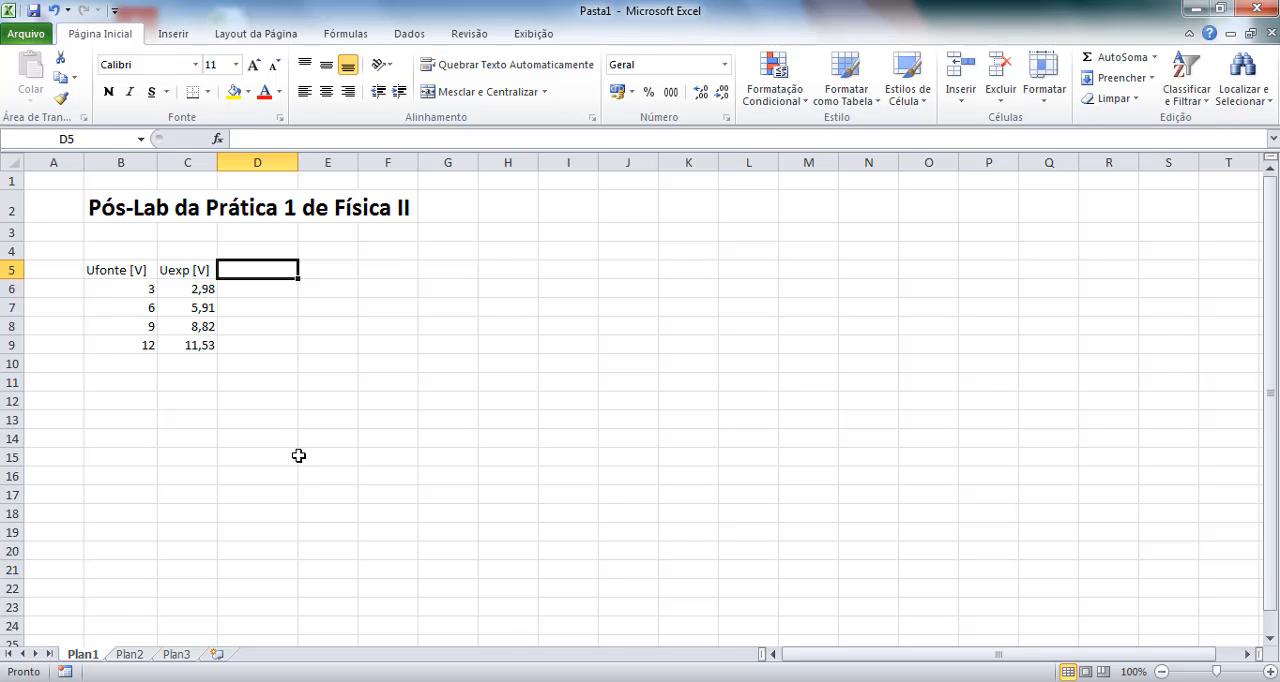
pyautogui.write('Iexp')
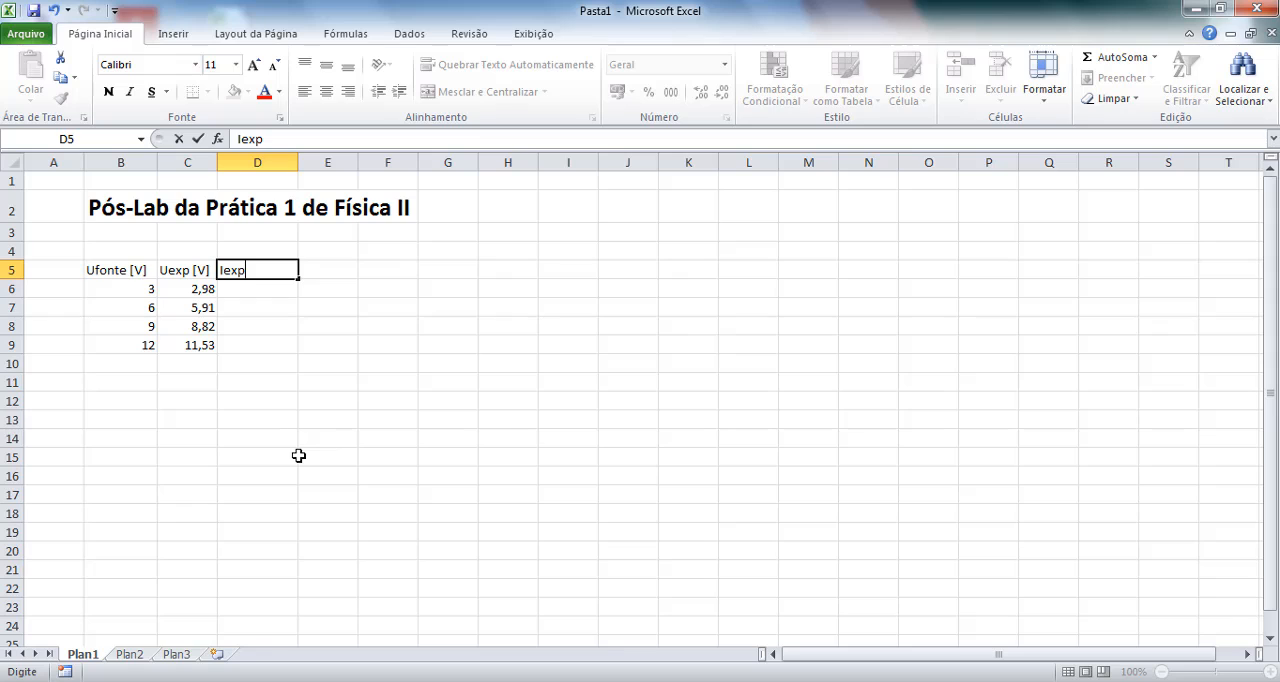
pyautogui.write(' [A]')
# Enter the formula =6,489*10^-3 in cell D6 as the current for the 3 V source.
pyautogui.click(264, 287)
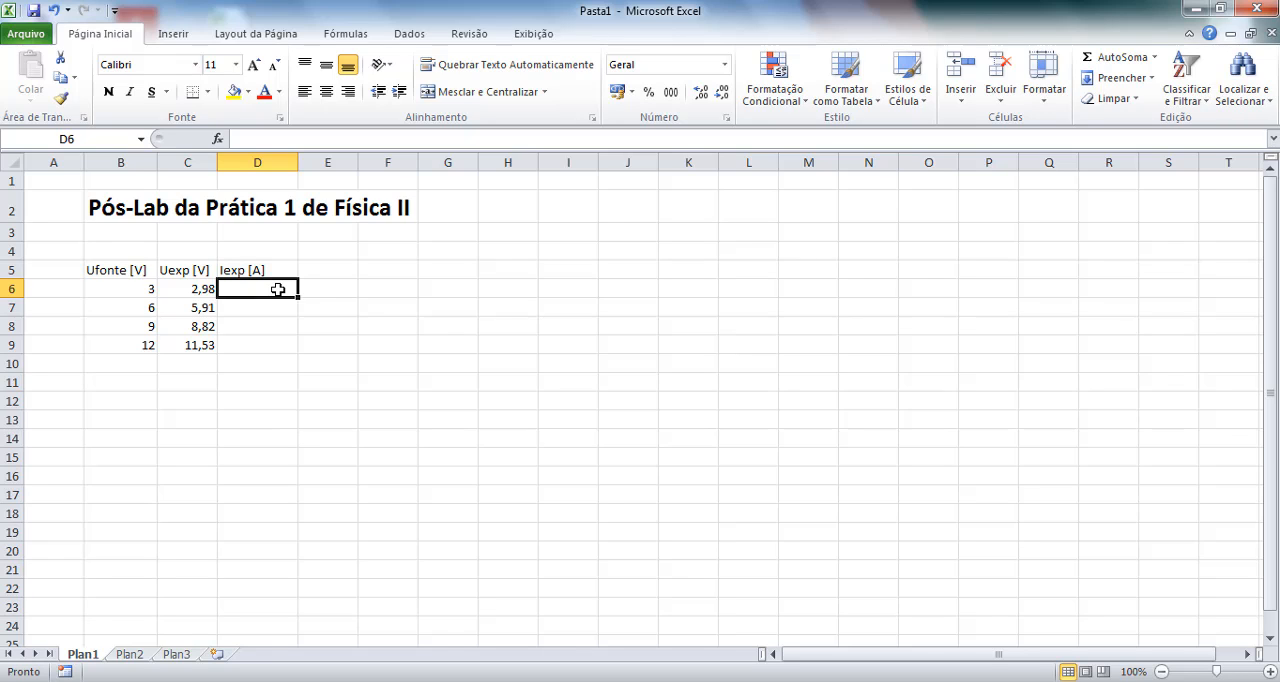
pyautogui.write('=')
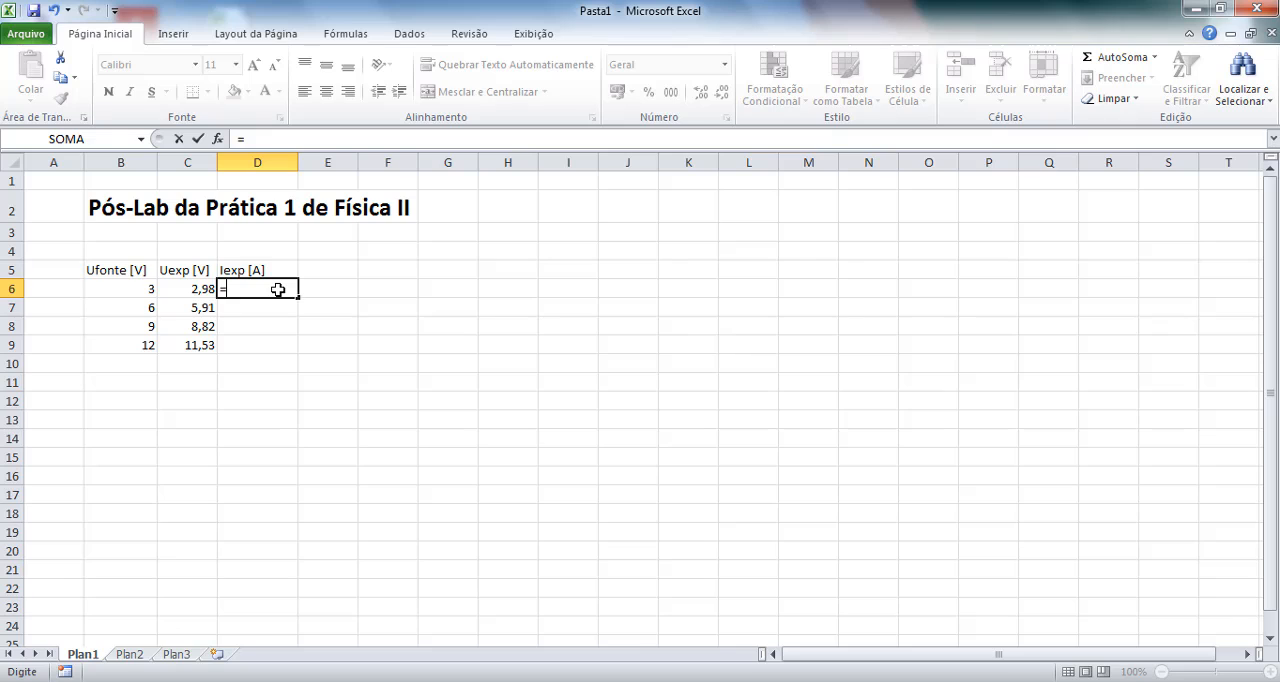
pyautogui.write('6,489')
pyautogui.write('*10')
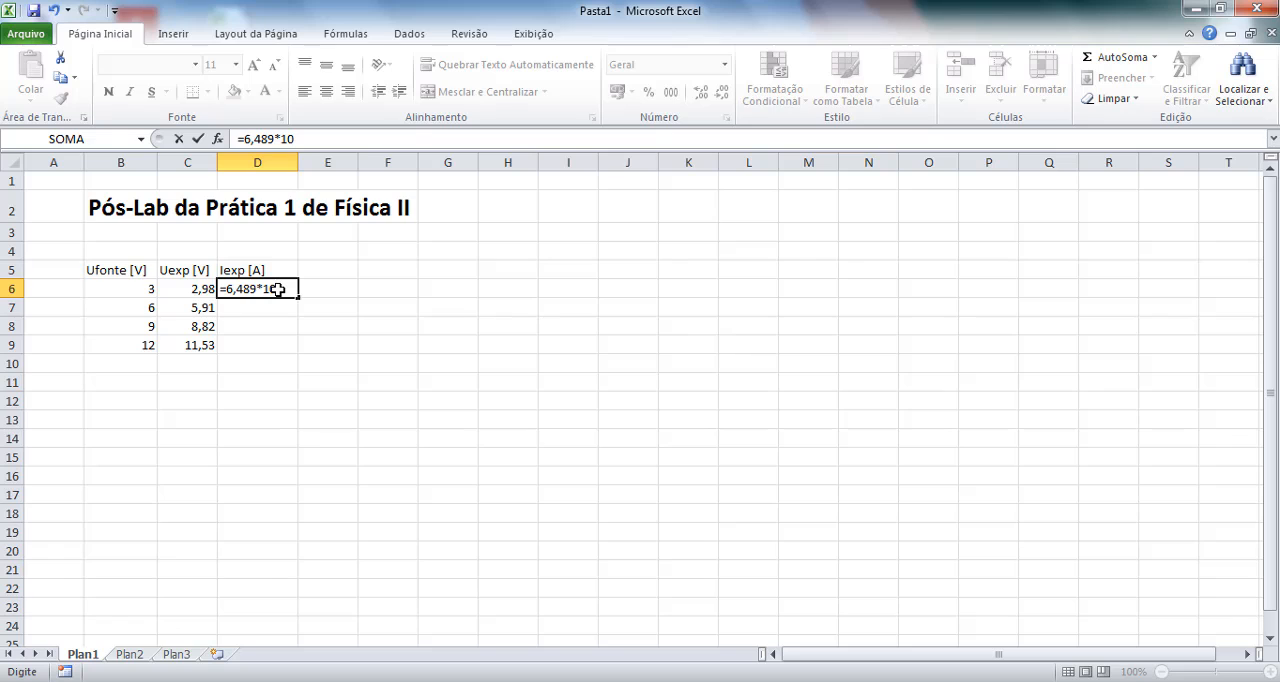
pyautogui.write('^-3')
pyautogui.press('Return')
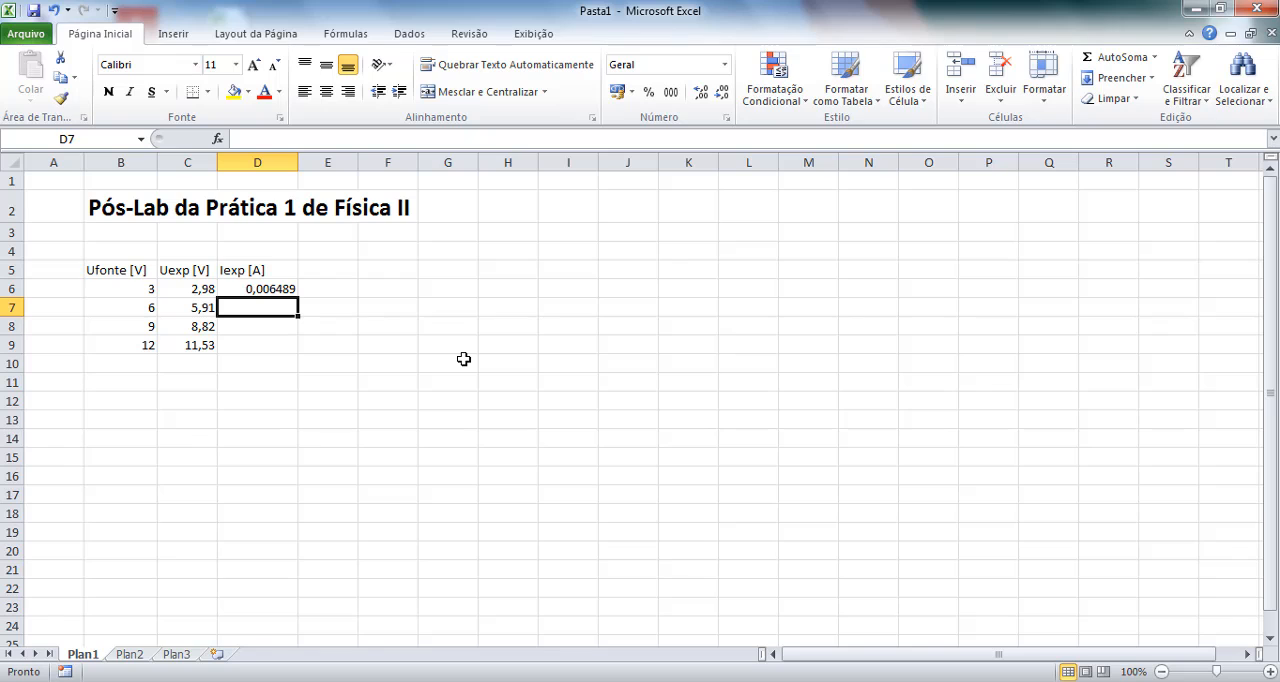
# Enter the formula =12,821*10^-3 in cell D7 as the current for the 6 V source.
pyautogui.write('=12')
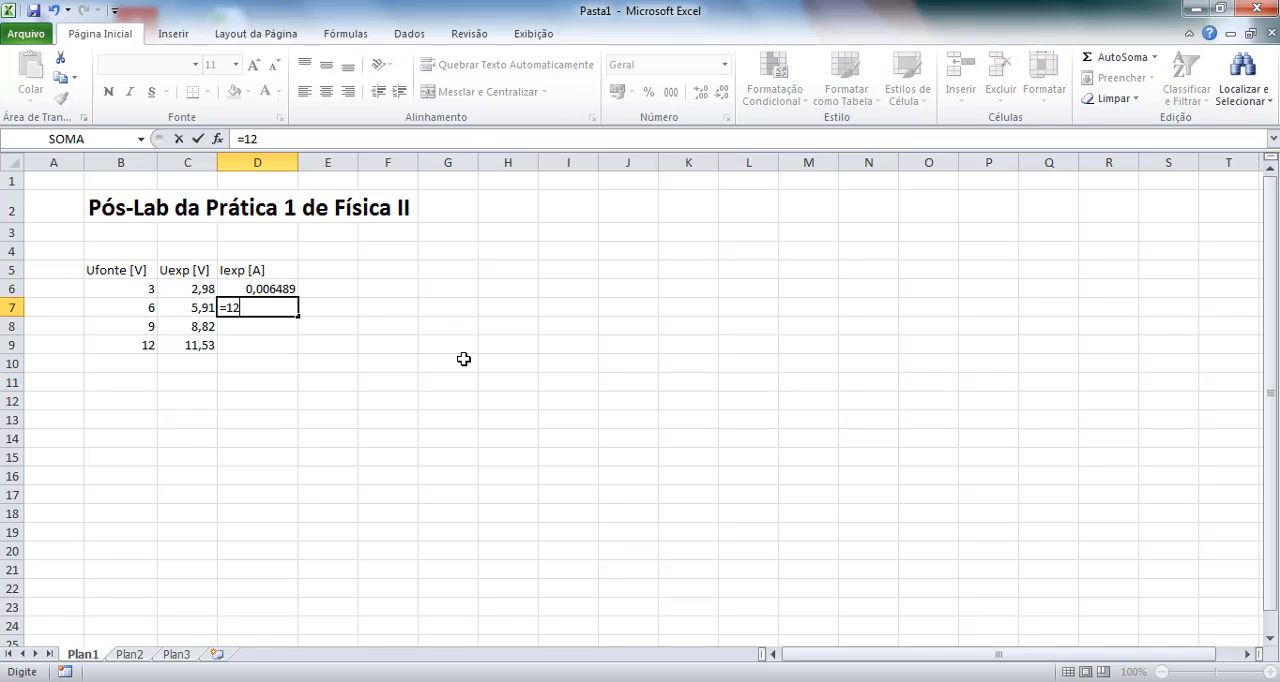
pyautogui.write(',821*10^-3')
pyautogui.press('Return')
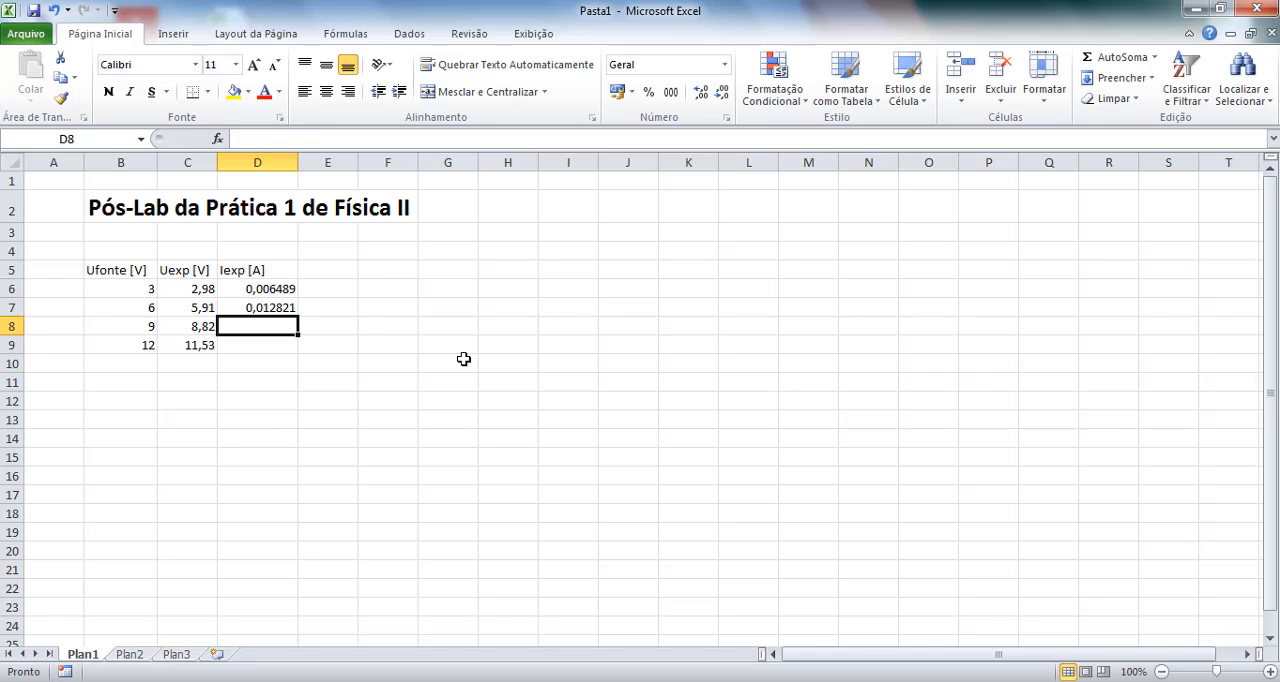
# Enter the formula =19,322*10^-3 in cell D8 as the current for the 9 V source.
pyautogui.write('=19')
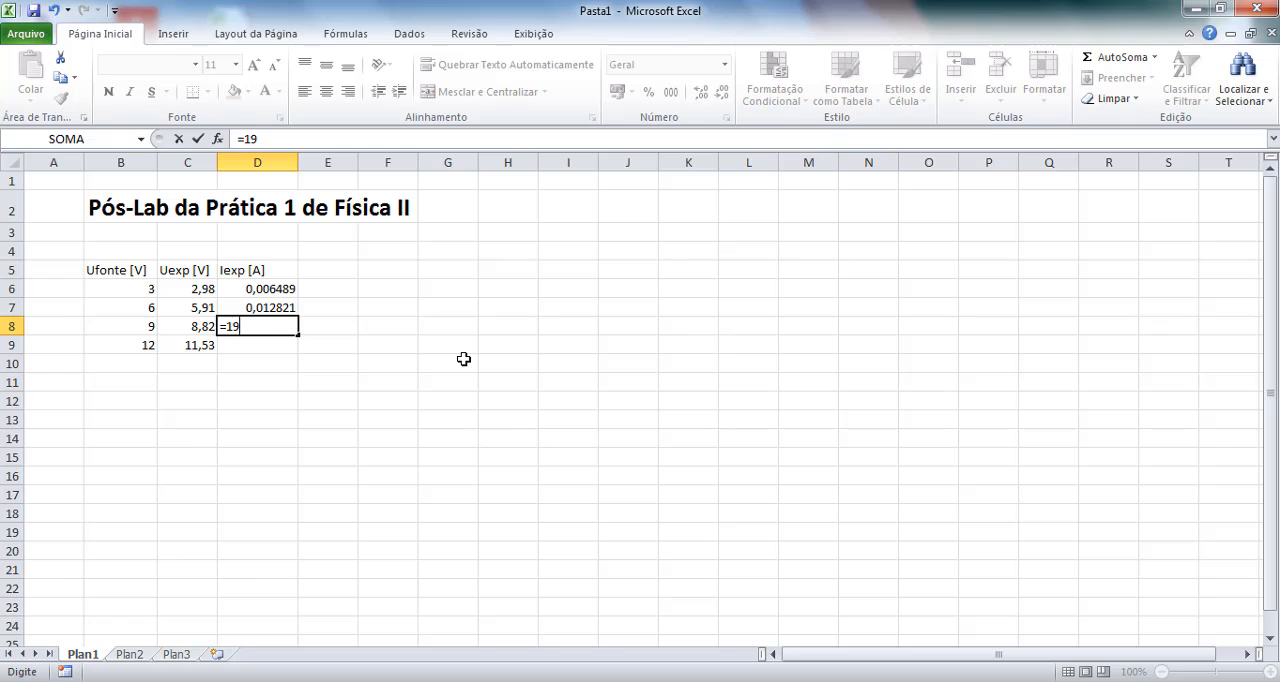
pyautogui.write(',322*10^-3')
pyautogui.press('Return')
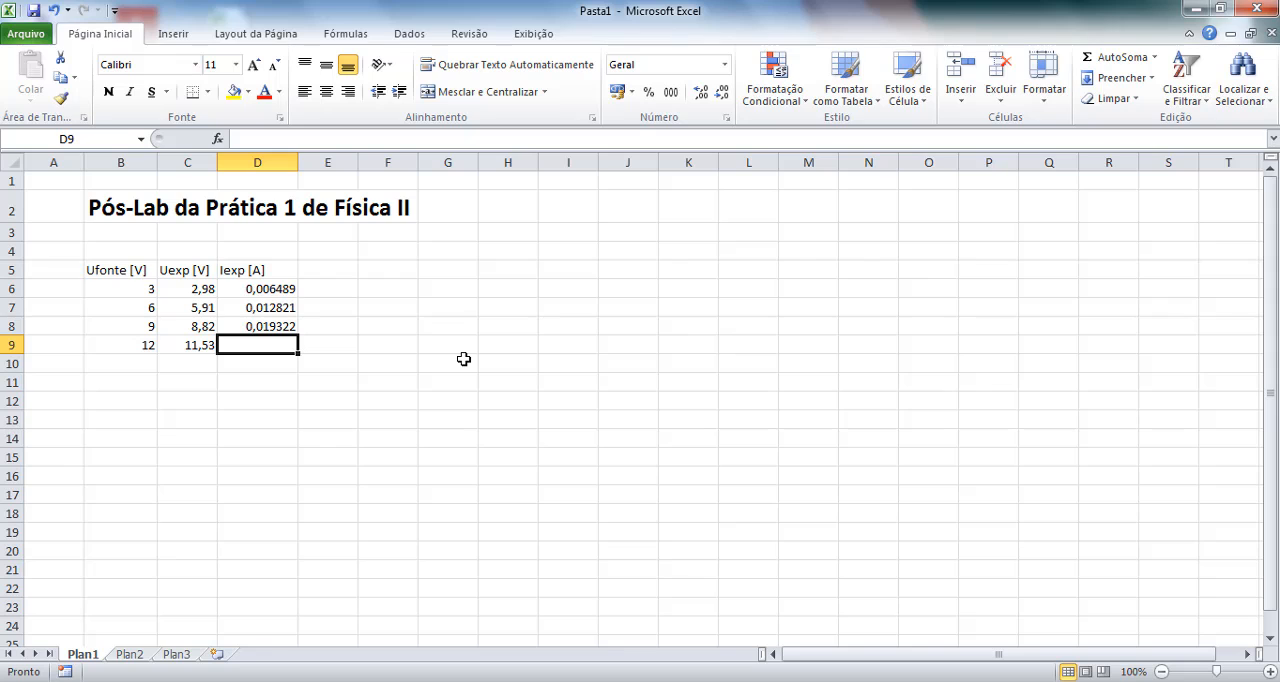
# Enter the formula =25,934*10^-3 in cell D9 as the current for the 12 V source.
pyautogui.write('=')
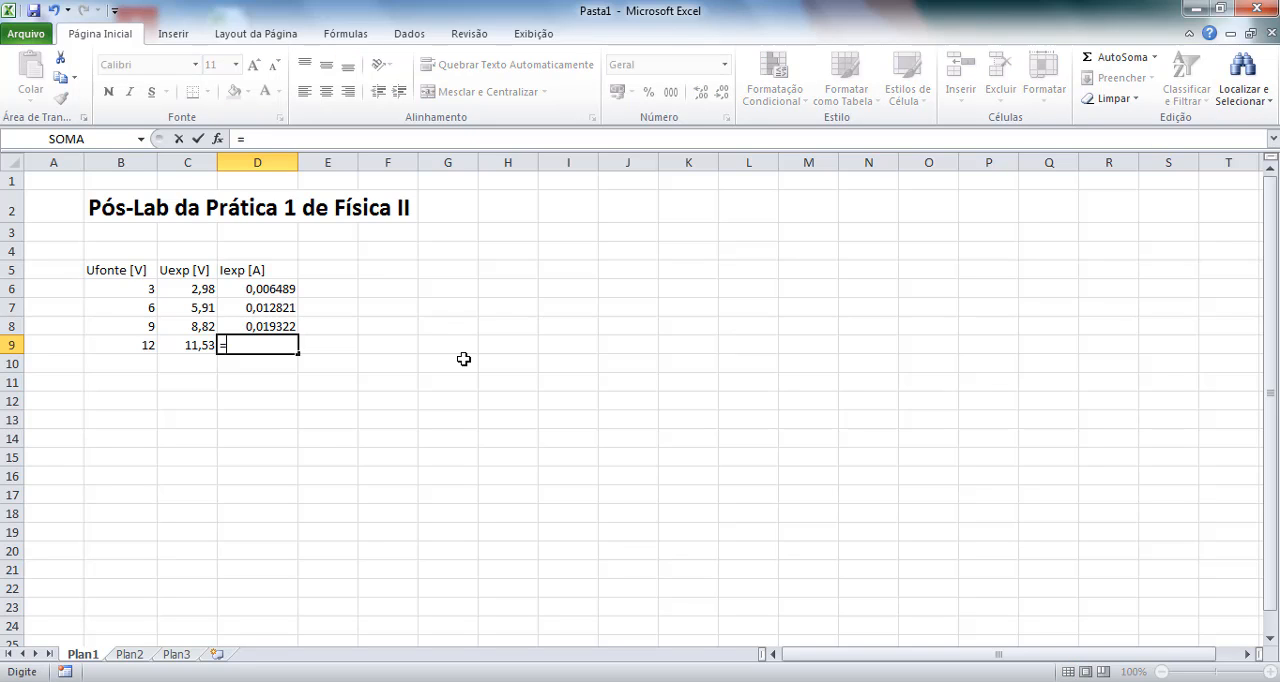
pyautogui.write('25,934*10')
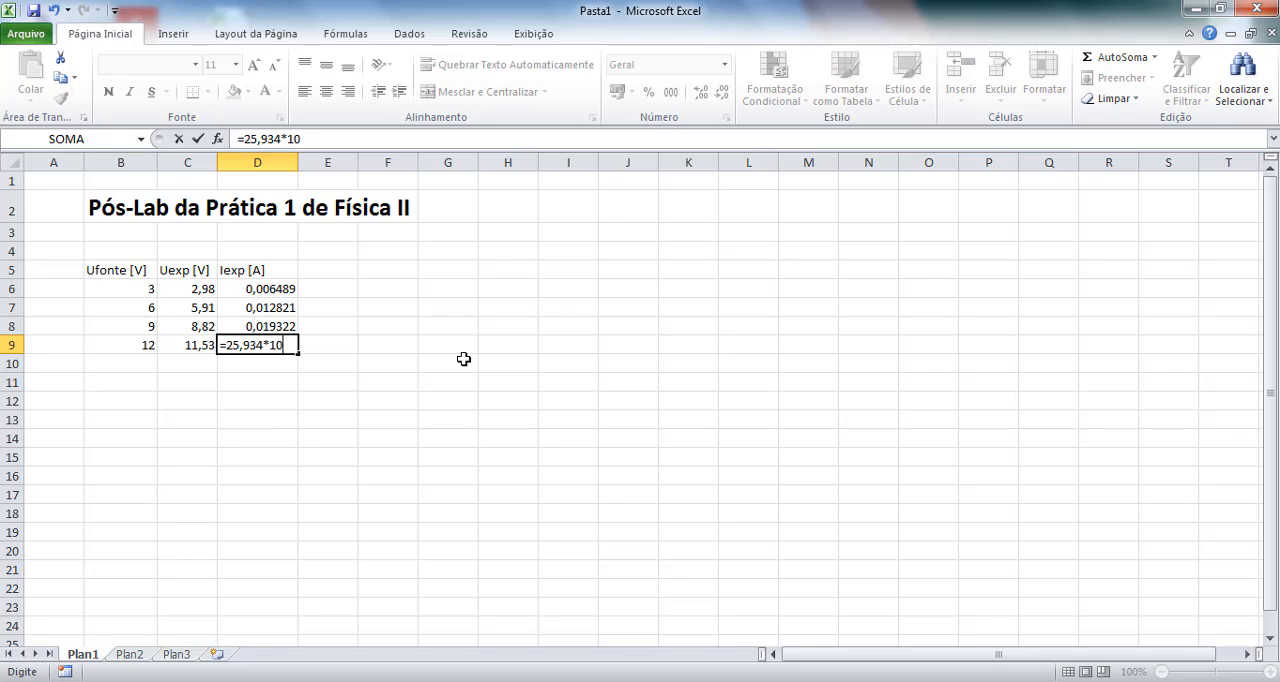
pyautogui.write('^-3')
pyautogui.press('Return')
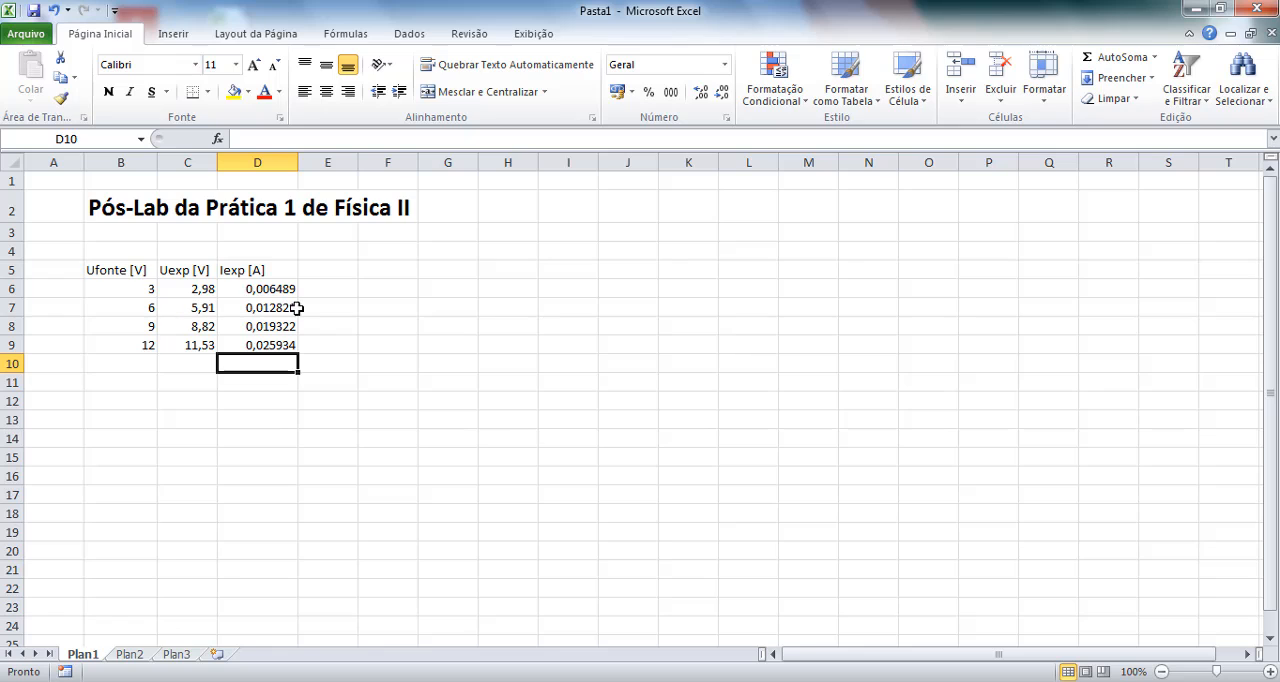
# Add the column heading "Rexp [ohm]" in cell E5, beside the experimental current heading.
pyautogui.click(327, 276)
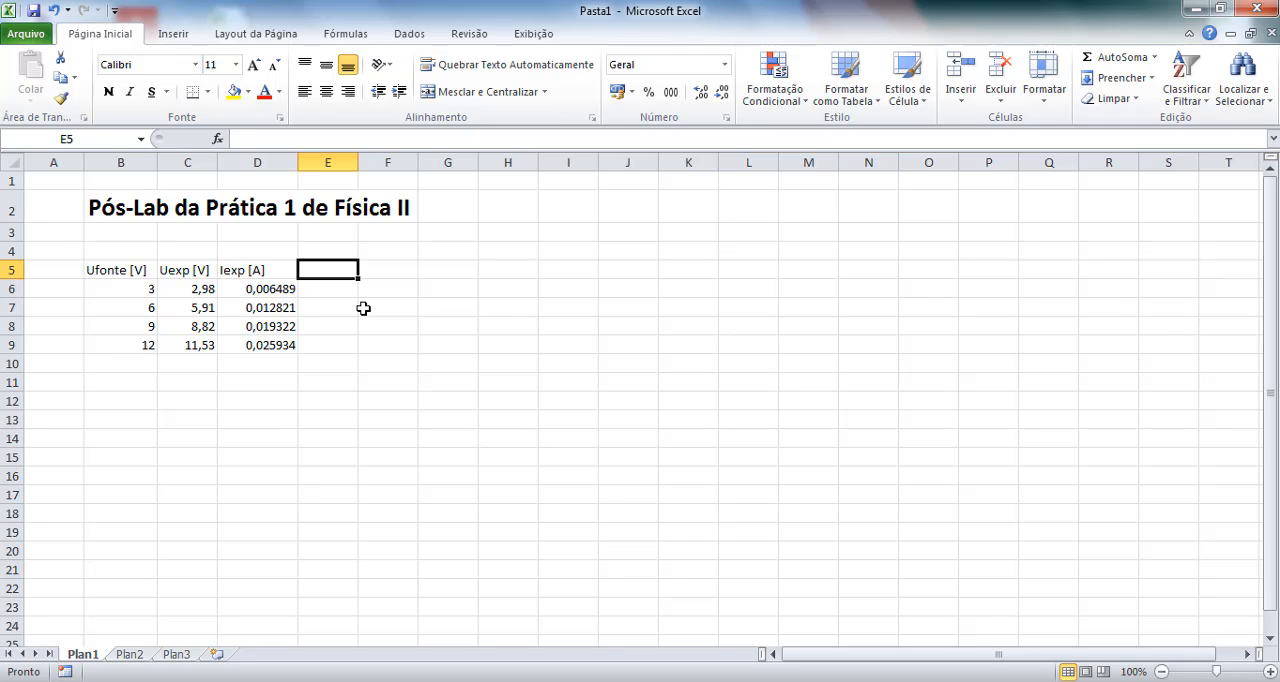
pyautogui.write('R')
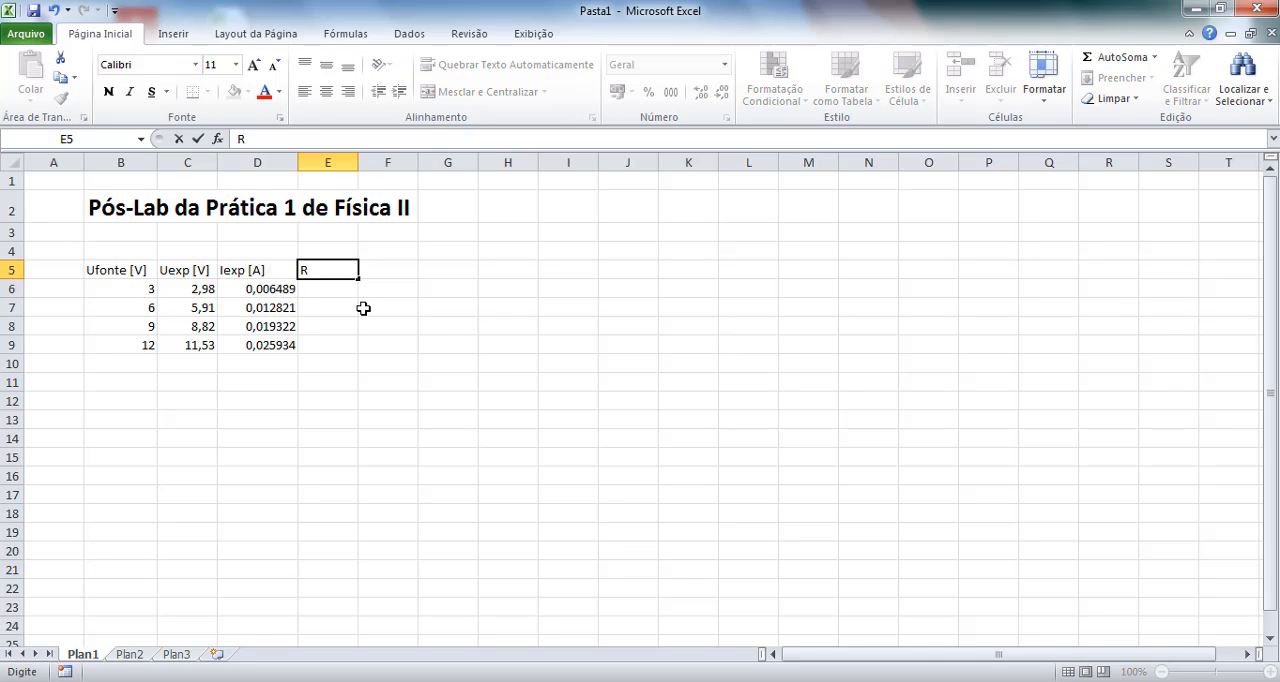
pyautogui.write('exp [ohm')
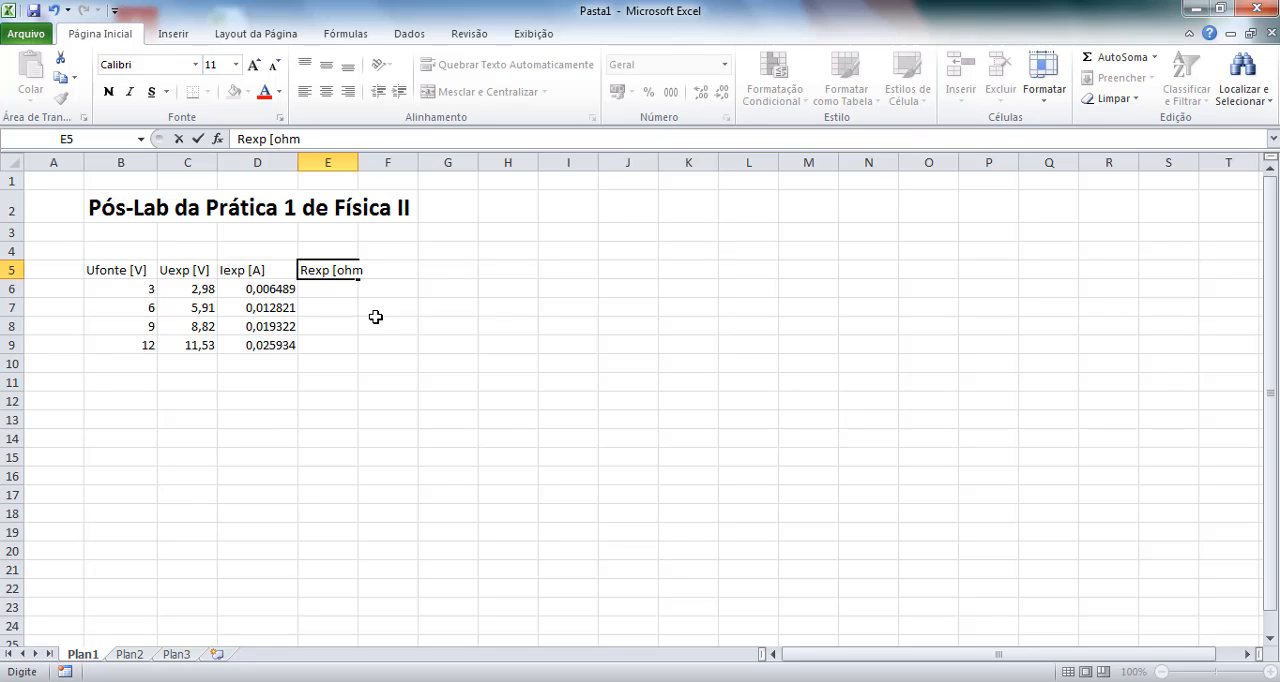
pyautogui.write(']')
pyautogui.press('Return')
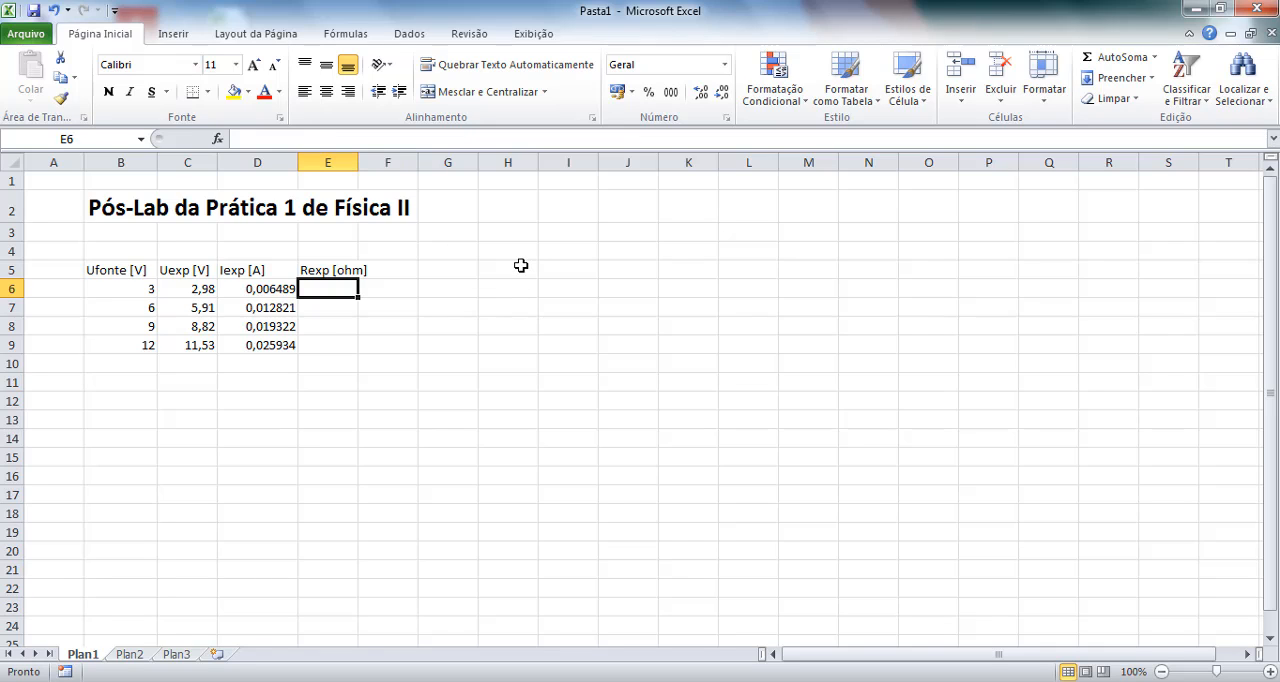
# Write Ohm's law as the text note "U = R*i" in cell B14 below the table.
pyautogui.click(112, 438)
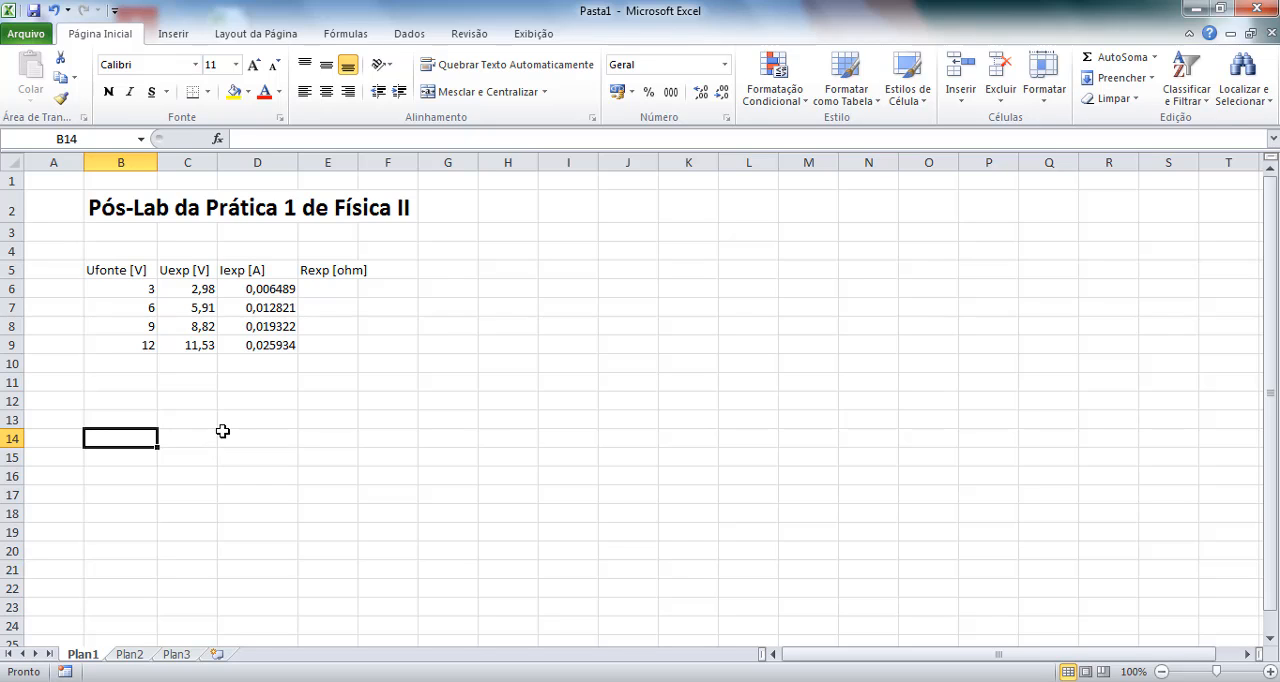
pyautogui.write('U = ')
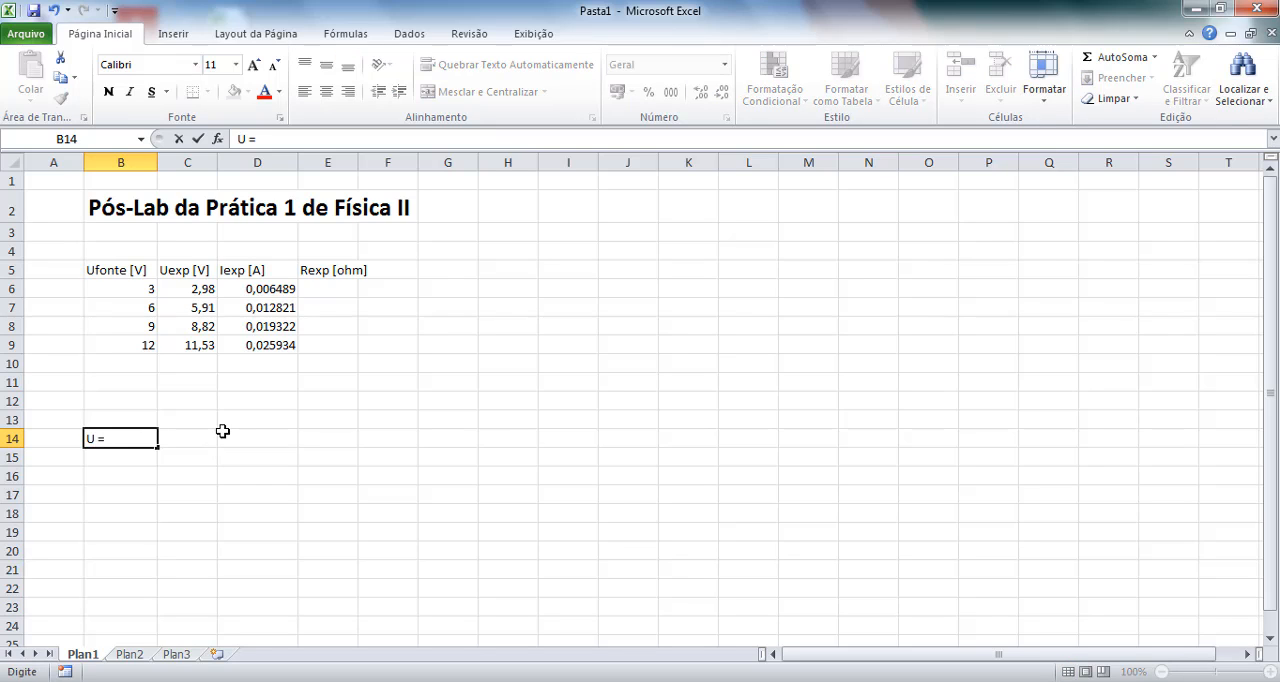
pyautogui.write('R*1')
pyautogui.press('BackSpace')
# Write the rearranged expression "R = U/i" as a text note in cell B15.
pyautogui.click(140, 462)
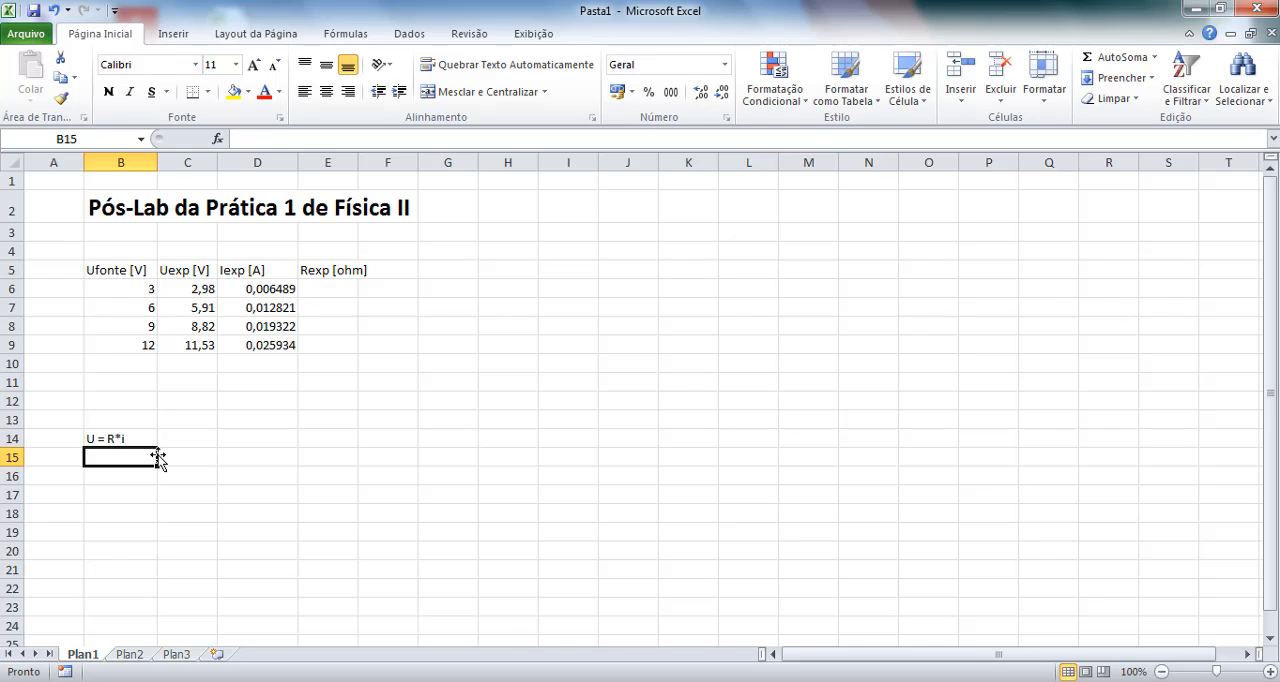
pyautogui.write('R')
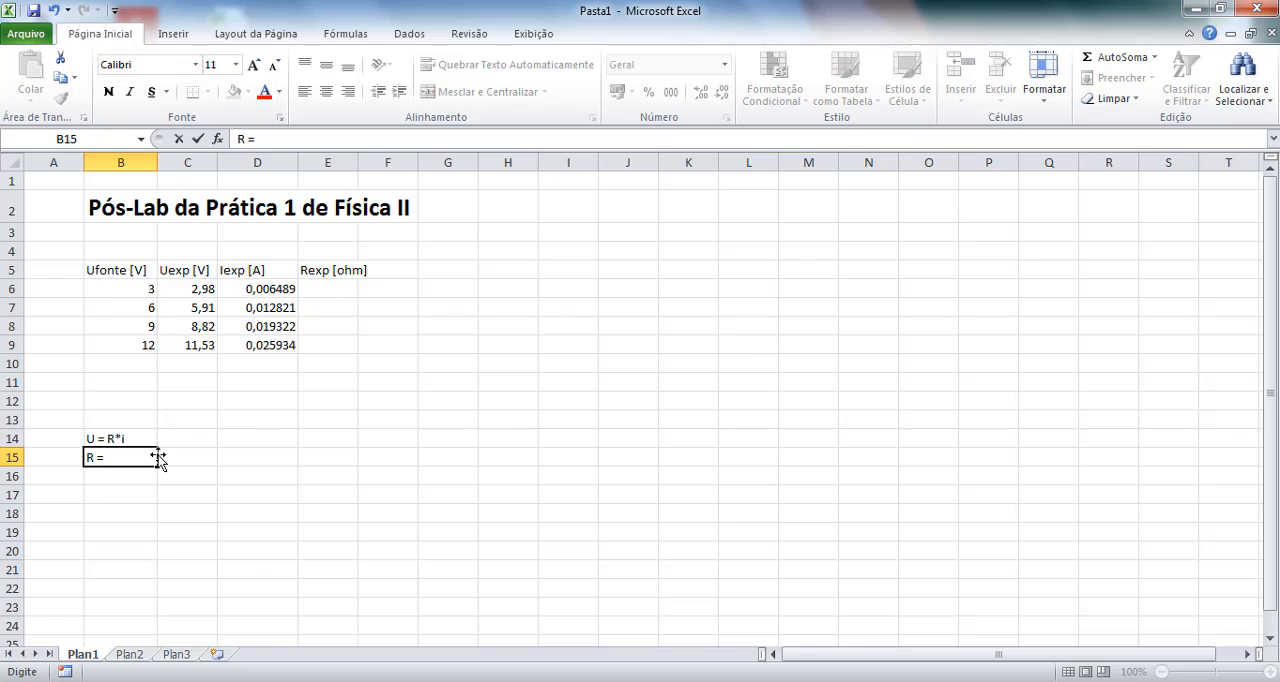
pyautogui.write(' = U/i')
pyautogui.press('Return')
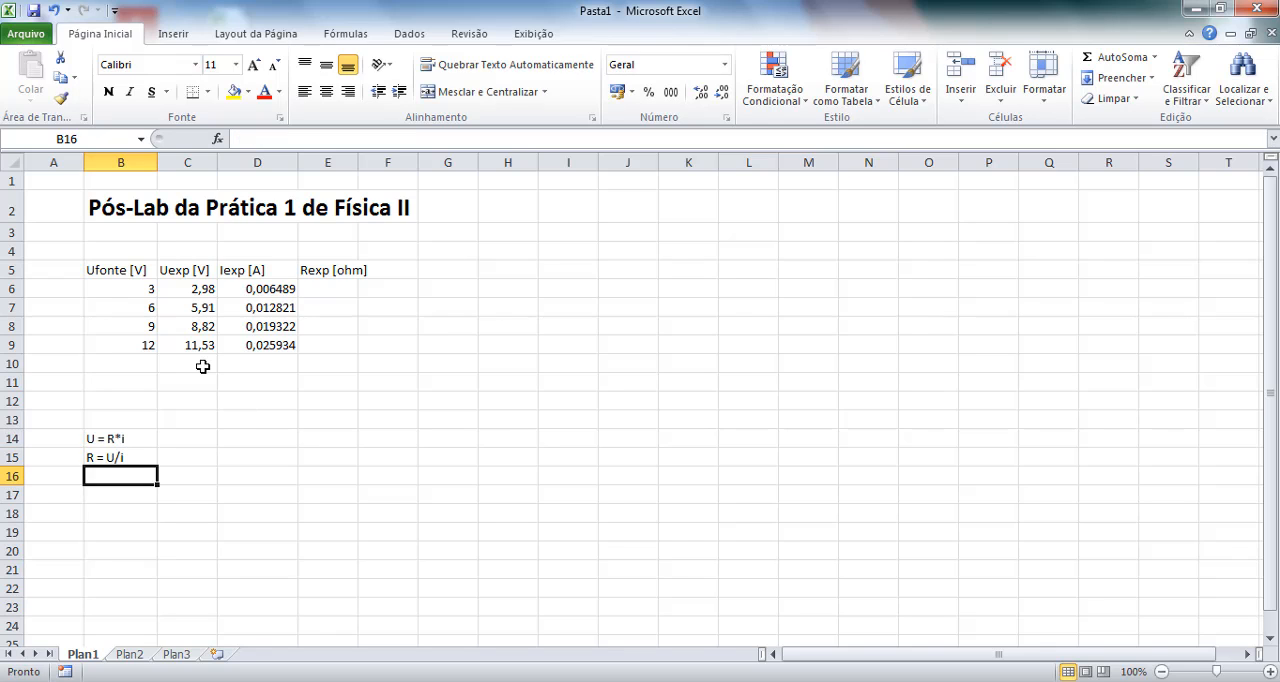
# Enter the formula =C6/D6 in cell E6 to calculate the experimental resistance for the 3 V source.
pyautogui.click(121, 461)
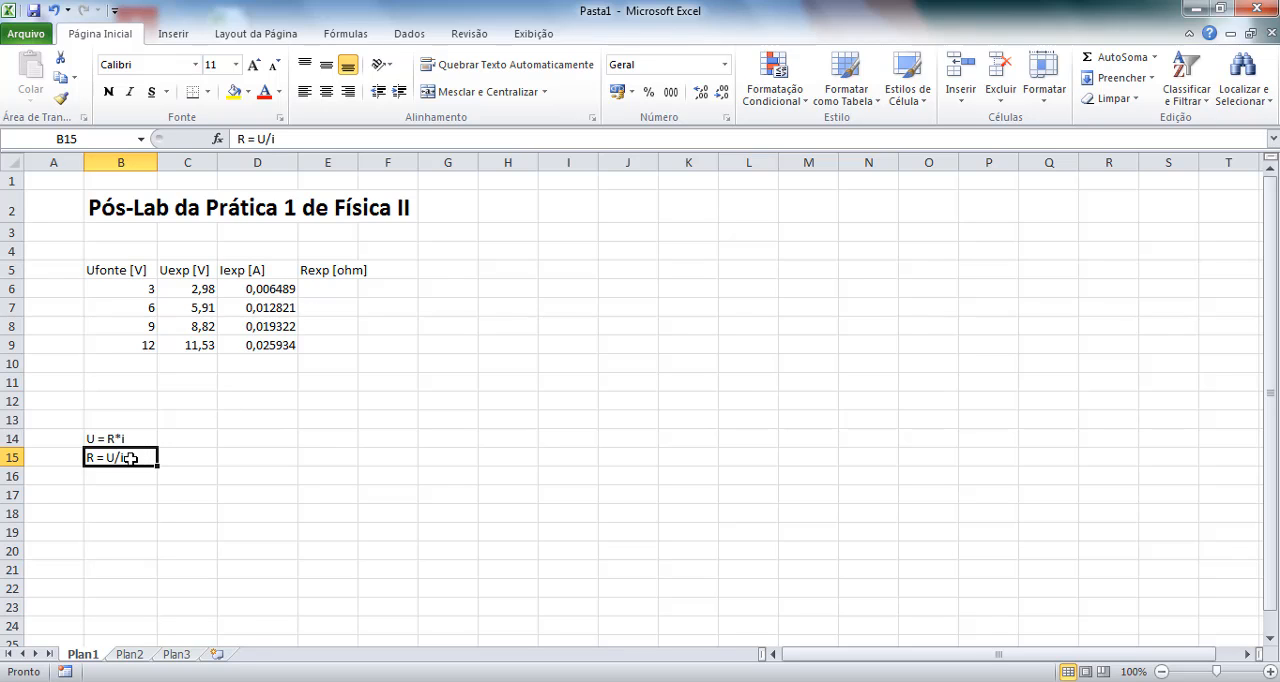
pyautogui.click(330, 288)
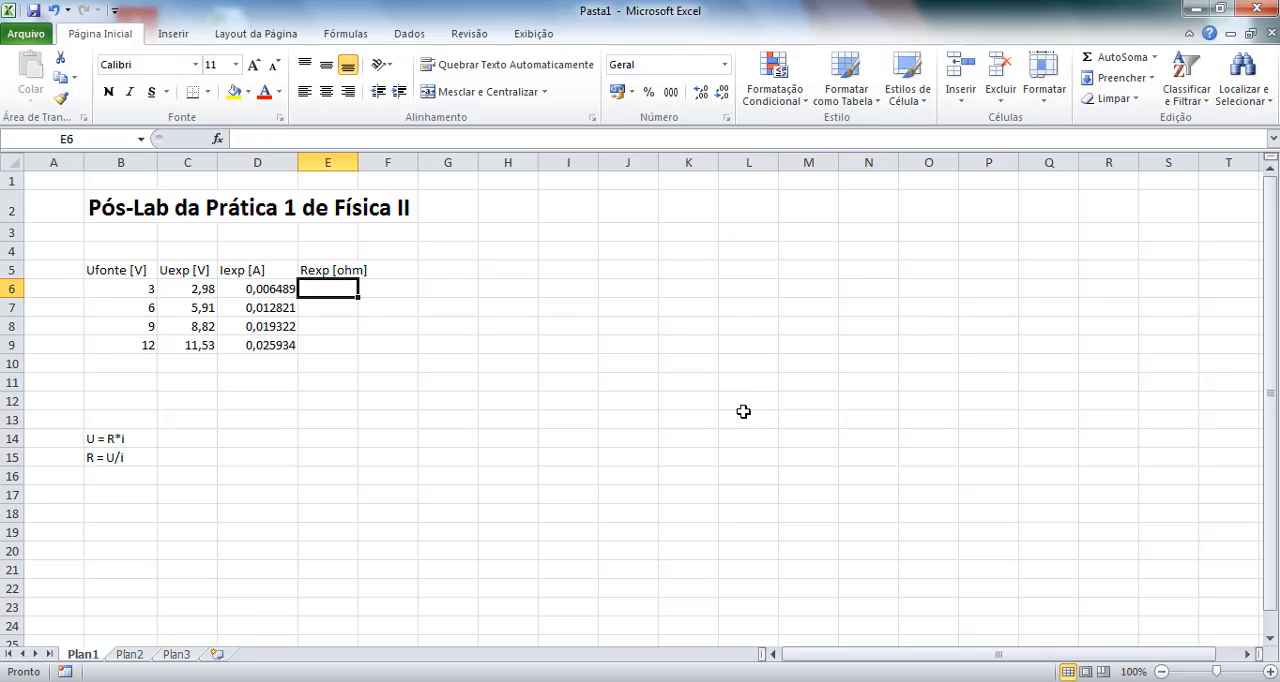
pyautogui.write('=')
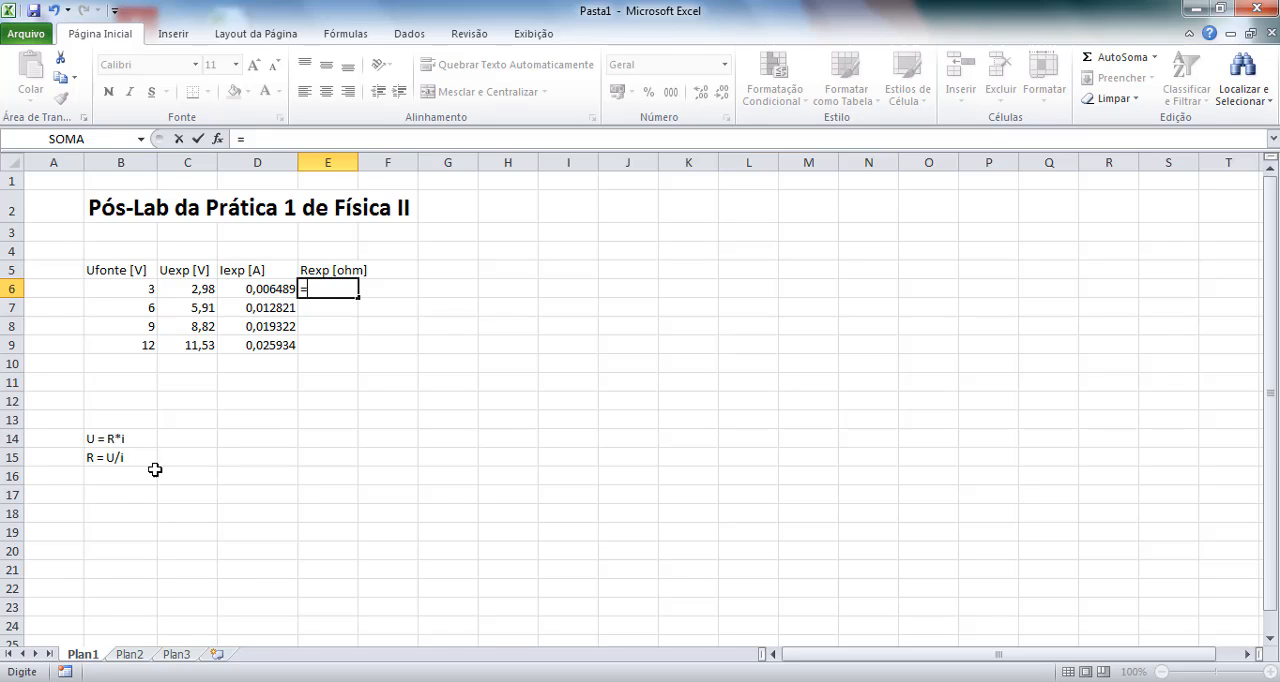
pyautogui.click(188, 288)
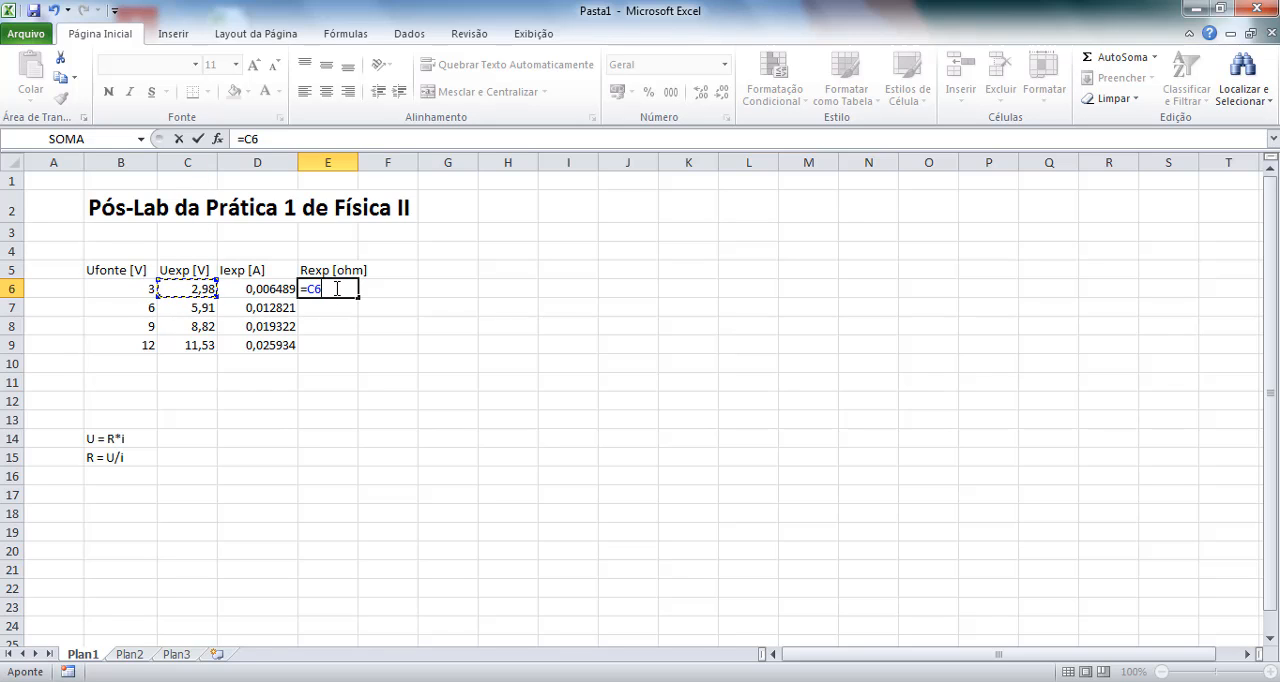
pyautogui.write('/')
pyautogui.click(268, 290)
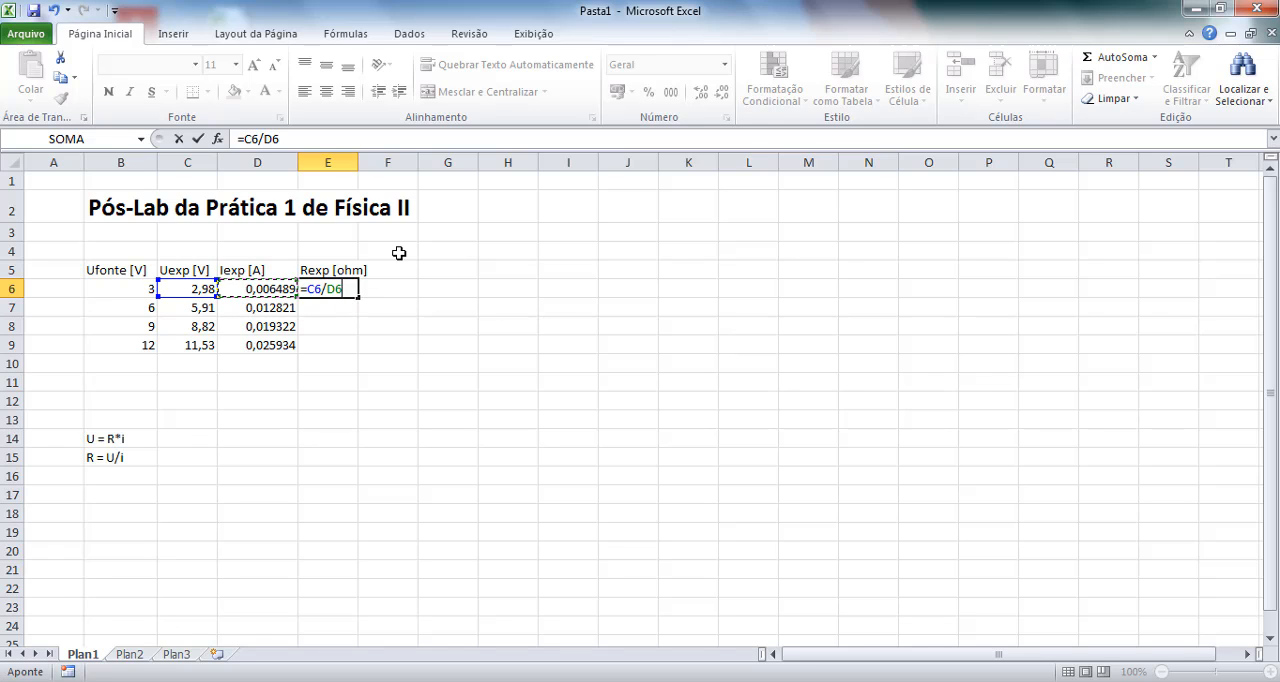
pyautogui.press('Return')
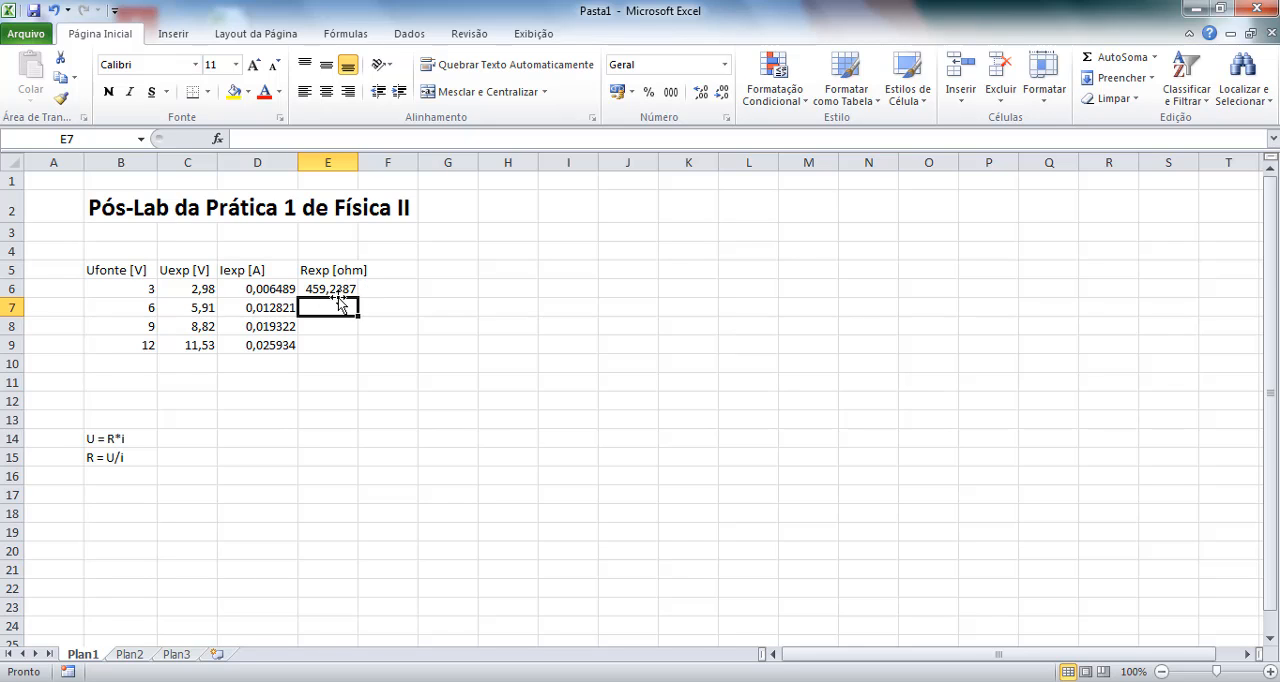
# Note the theoretical resistance as "Rteo=470 ohm" in cell B3 under the title, with a space before the unit.
pyautogui.click(121, 234)
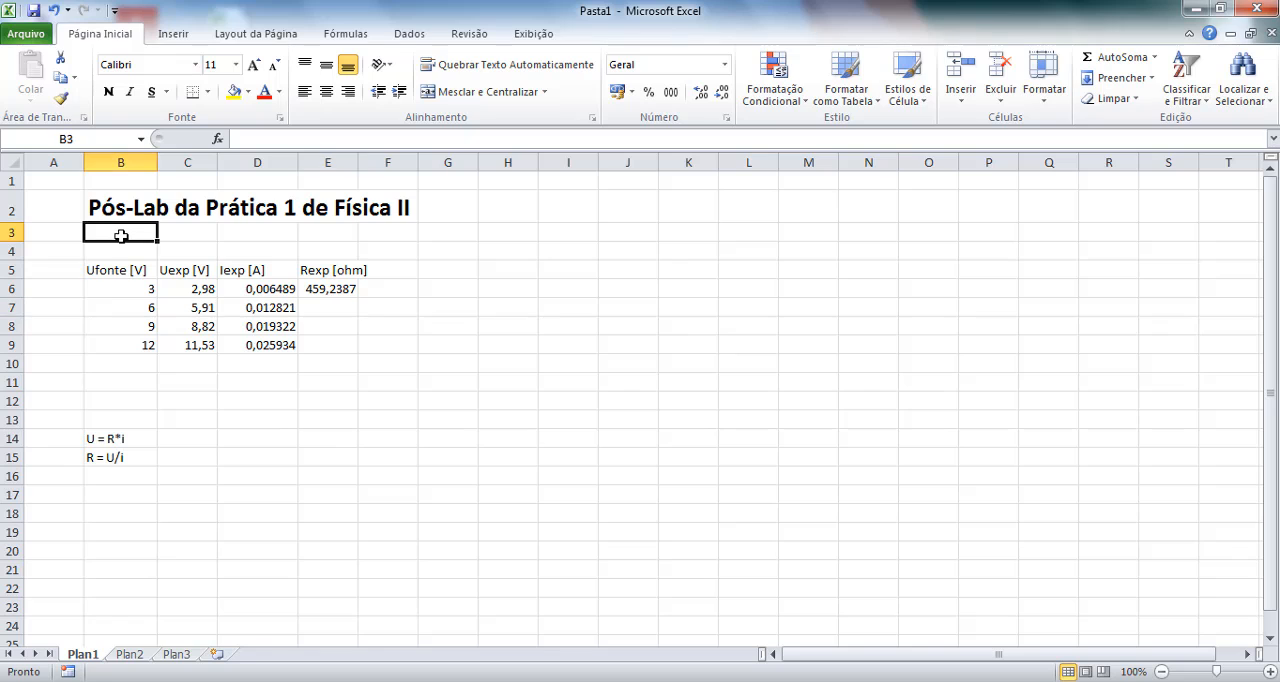
pyautogui.write('R')
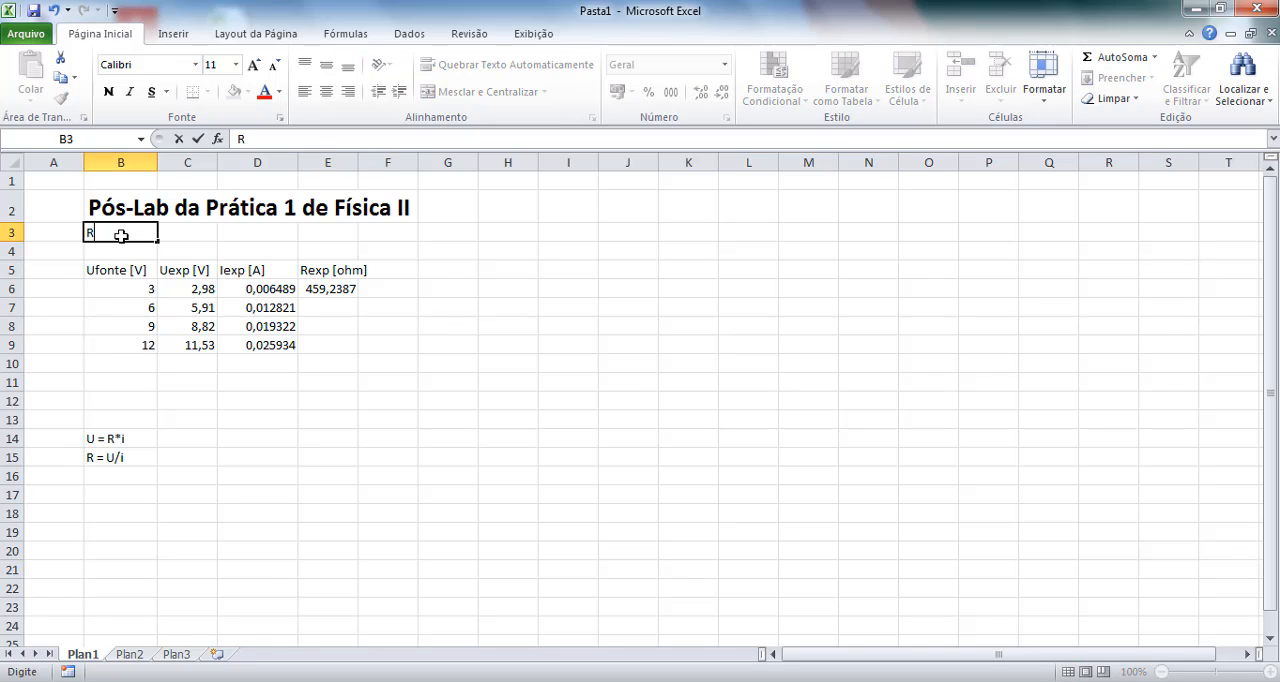
pyautogui.write('teo=470')
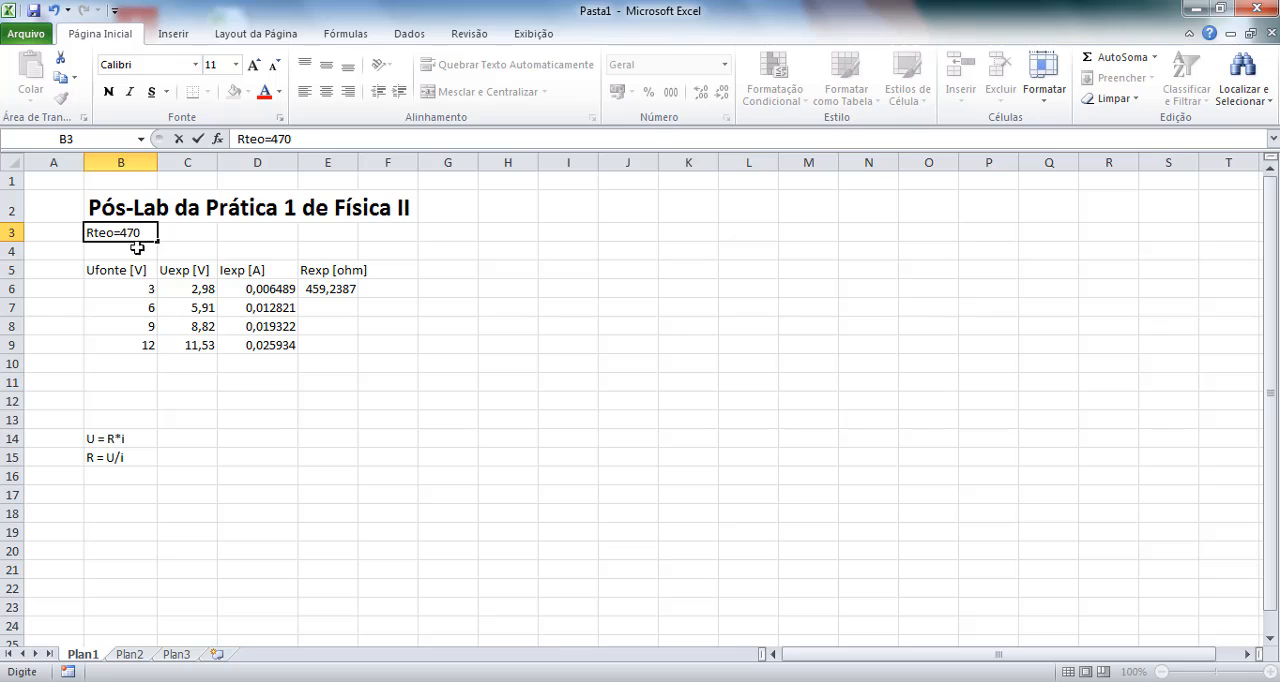
pyautogui.write('ohm')
pyautogui.press('Left')
pyautogui.click(152, 231)
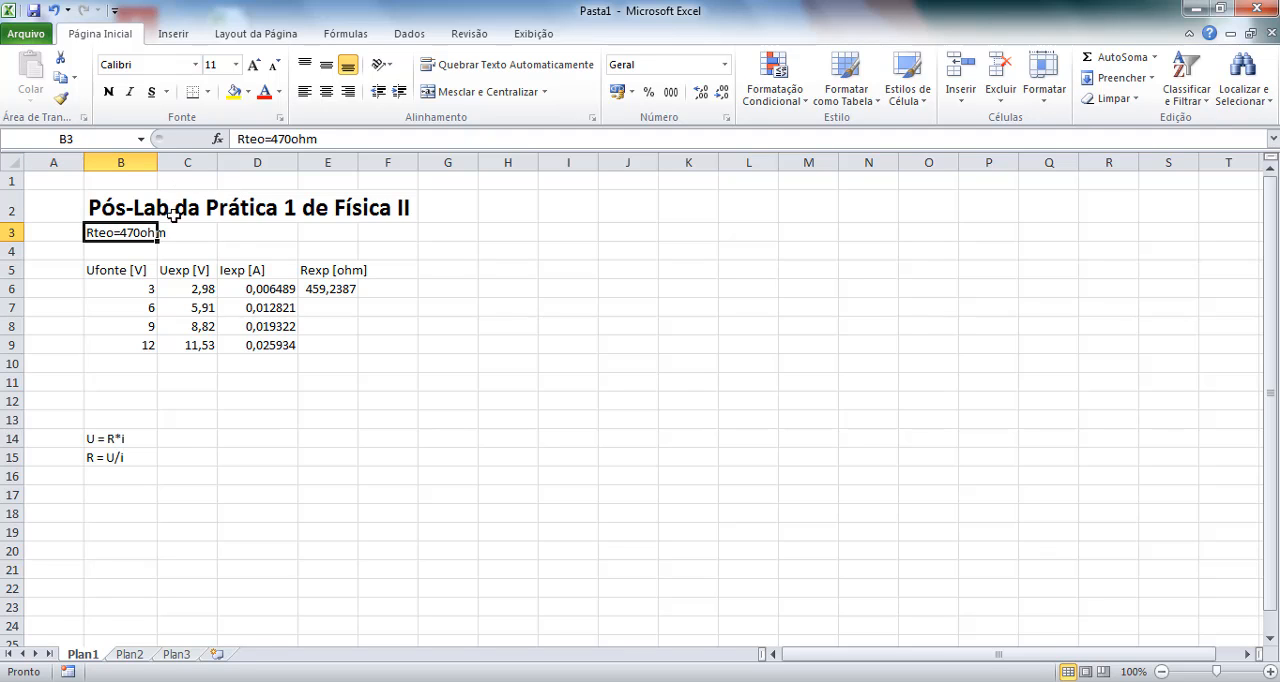
pyautogui.click(290, 138)
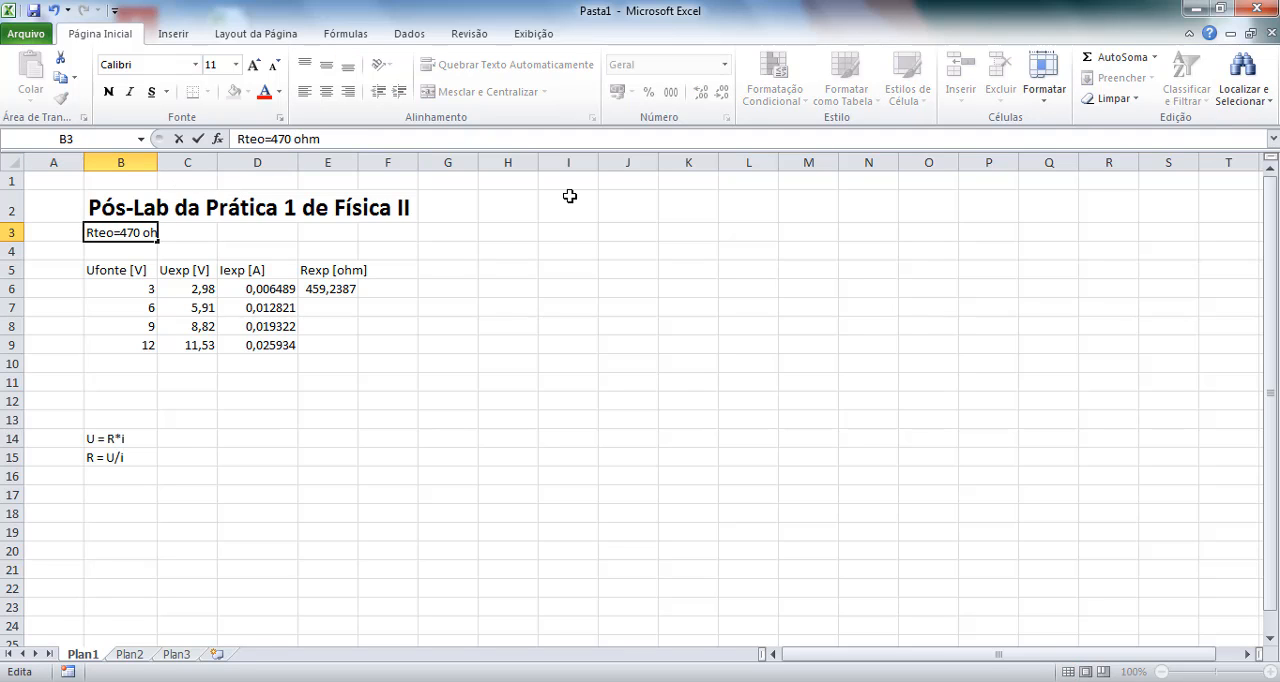
pyautogui.press('Return')
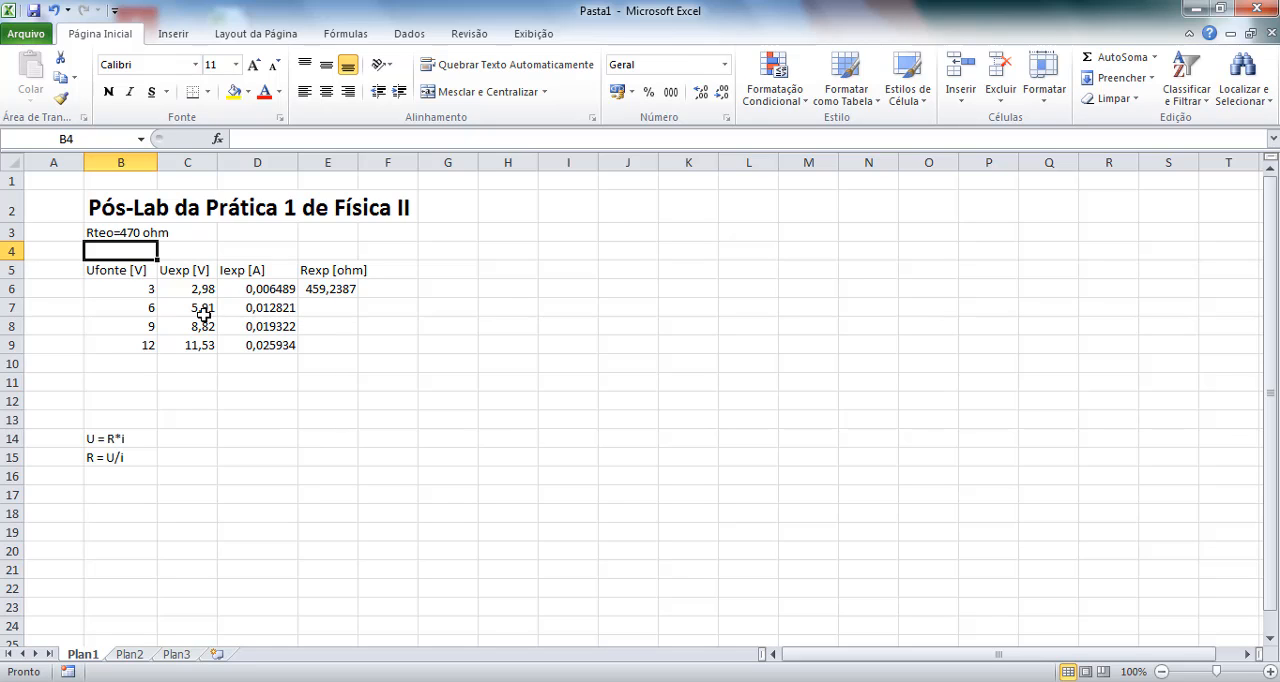
# Enter the formula =C7/D7 in cell E7 to calculate the experimental resistance for the 6 V source.
pyautogui.click(330, 315)
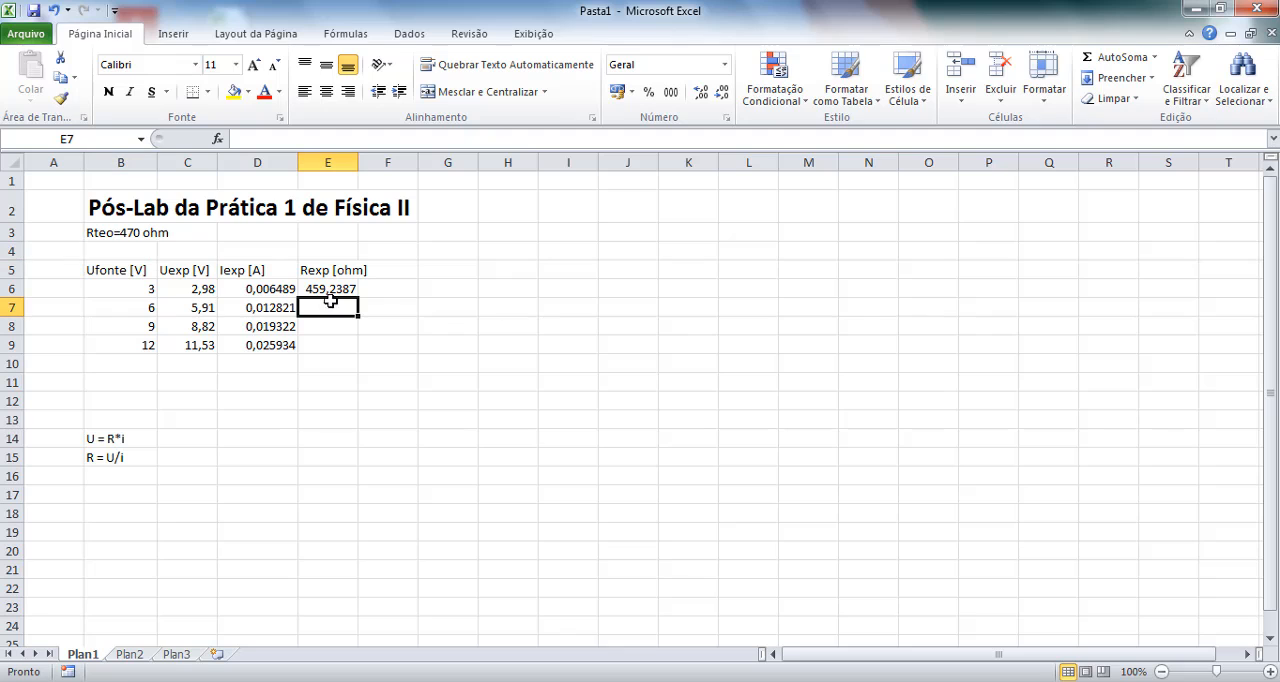
pyautogui.click(265, 137)
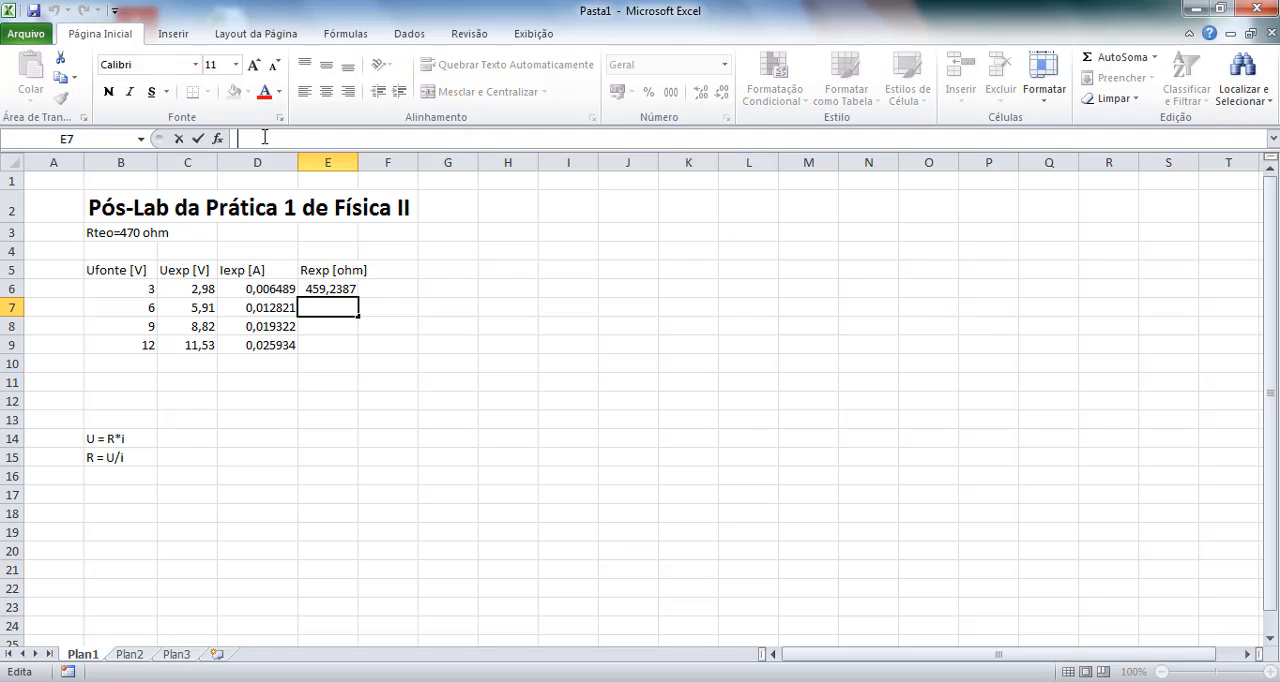
pyautogui.write('=')
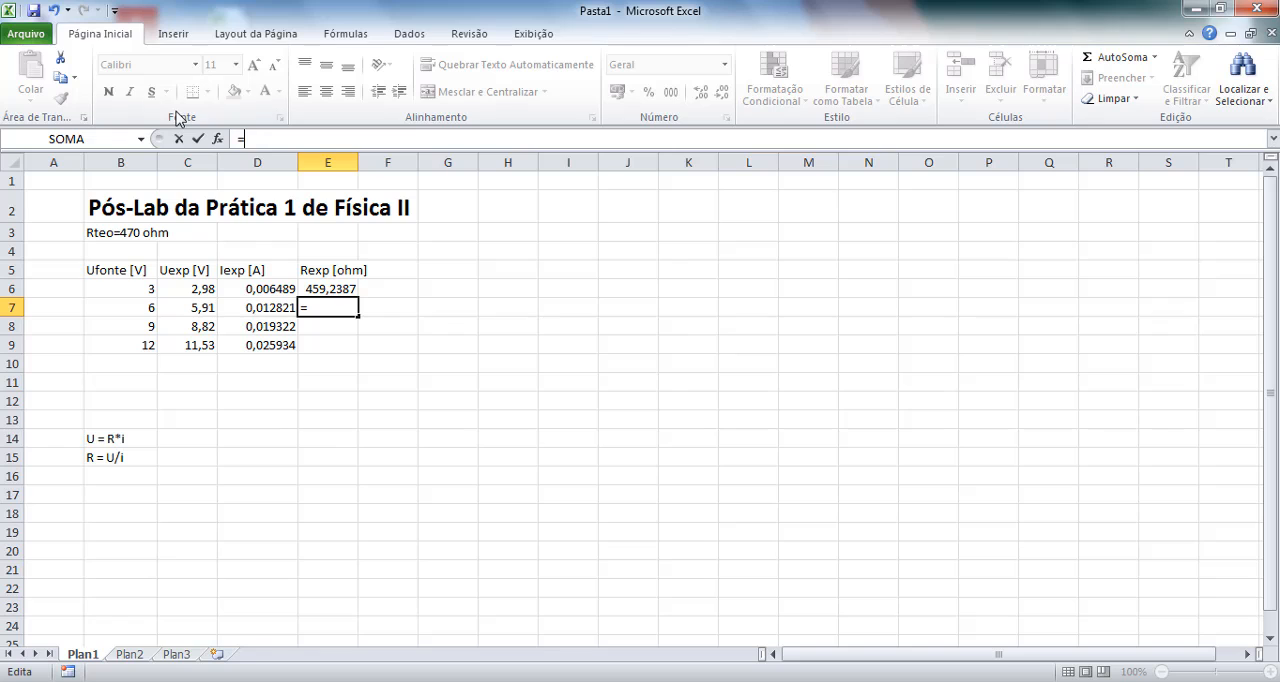
pyautogui.click(201, 309)
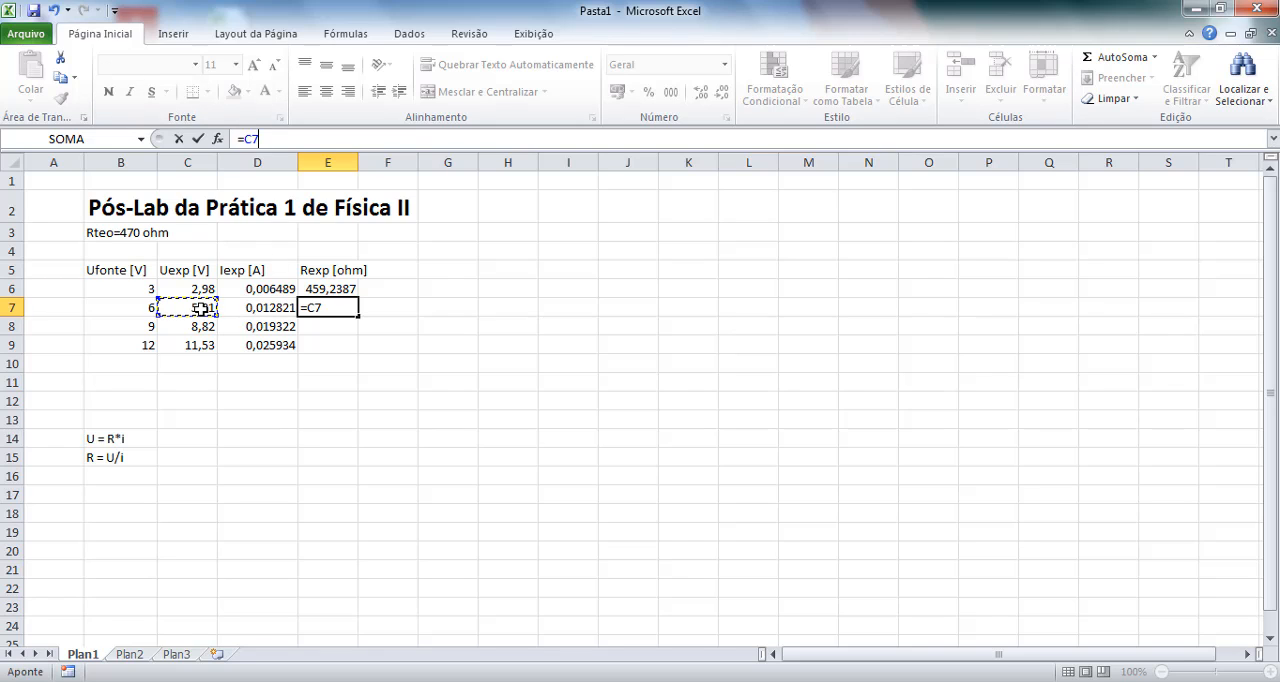
pyautogui.write('/')
pyautogui.click(273, 309)
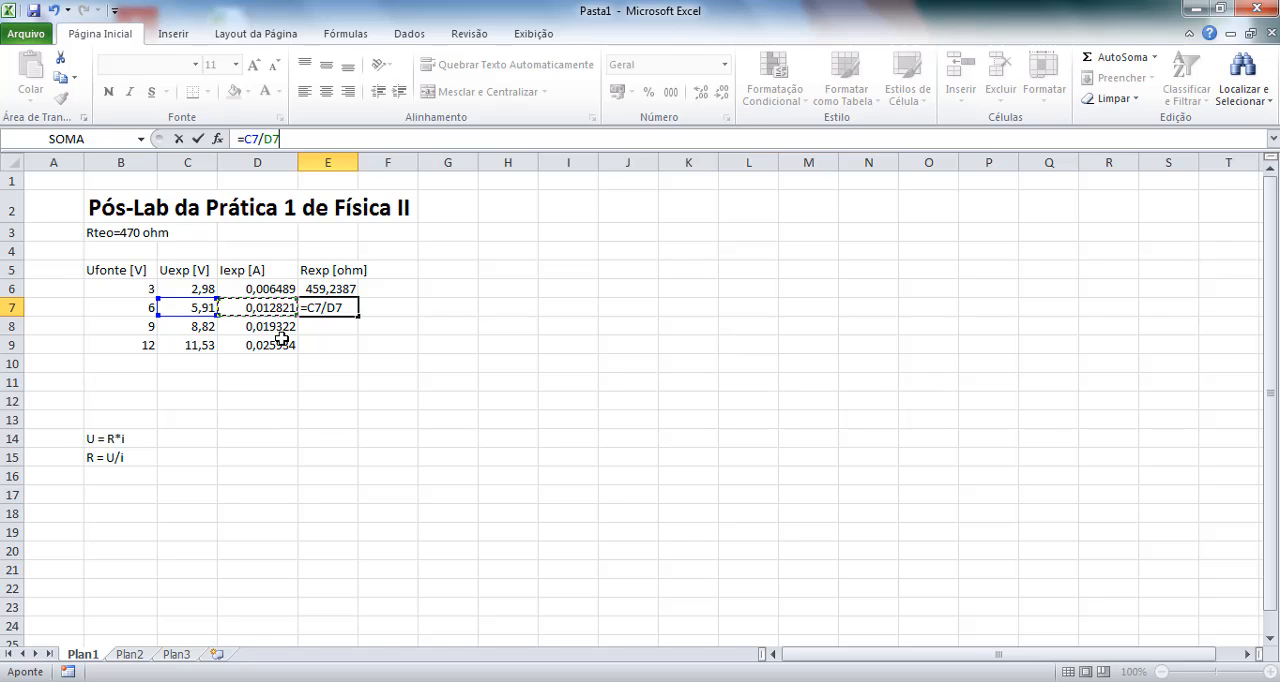
pyautogui.press('Return')
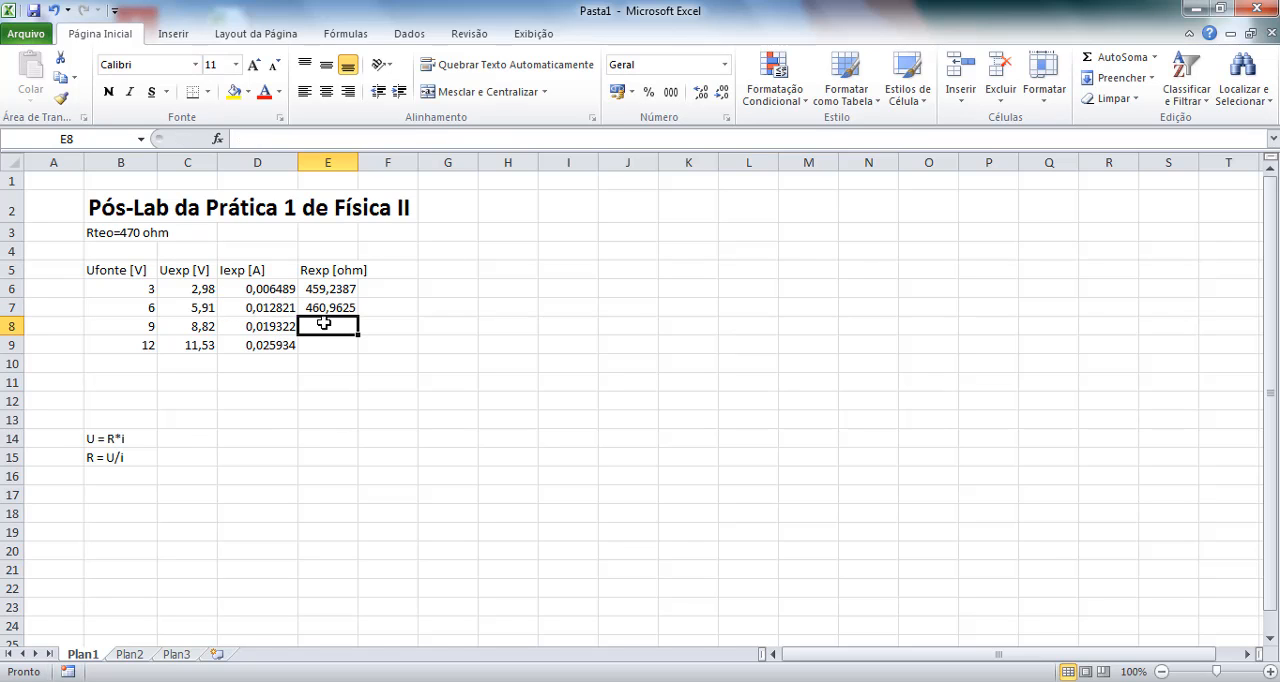
# Enter the formula =C8/D8 in cell E8 to calculate the experimental resistance for the 9 V source.
pyautogui.write('=')
pyautogui.click(195, 327)
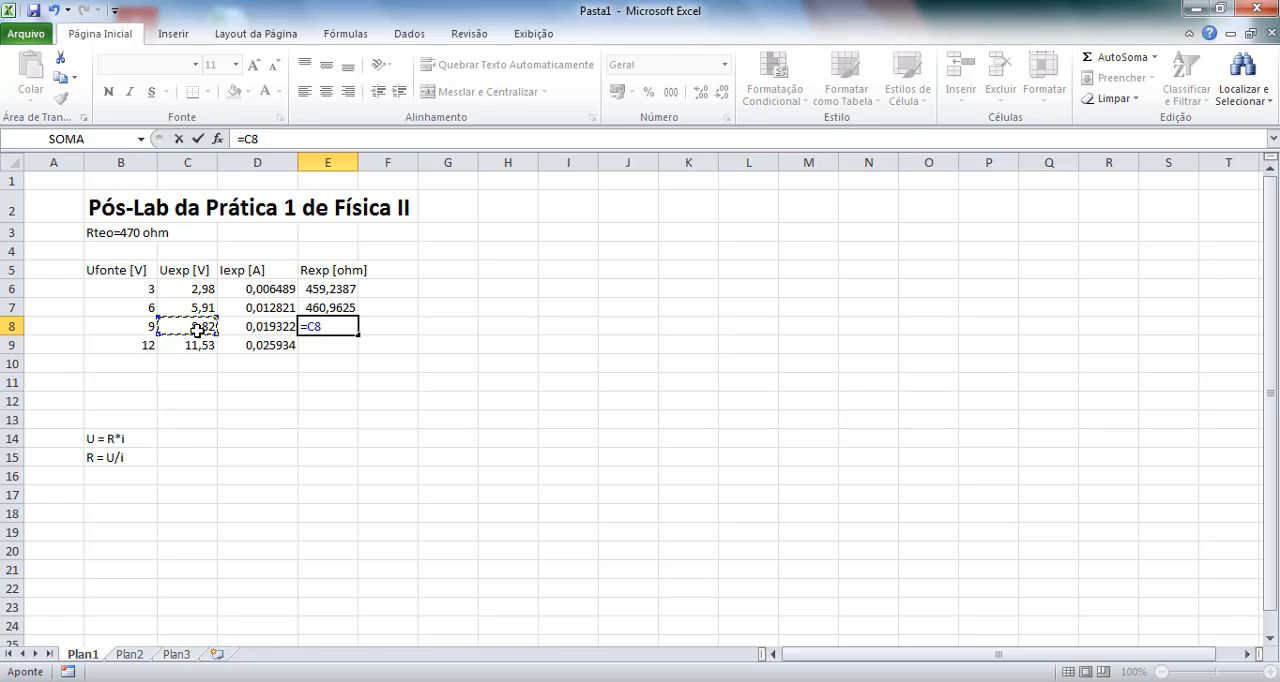
pyautogui.write('/')
pyautogui.click(257, 327)
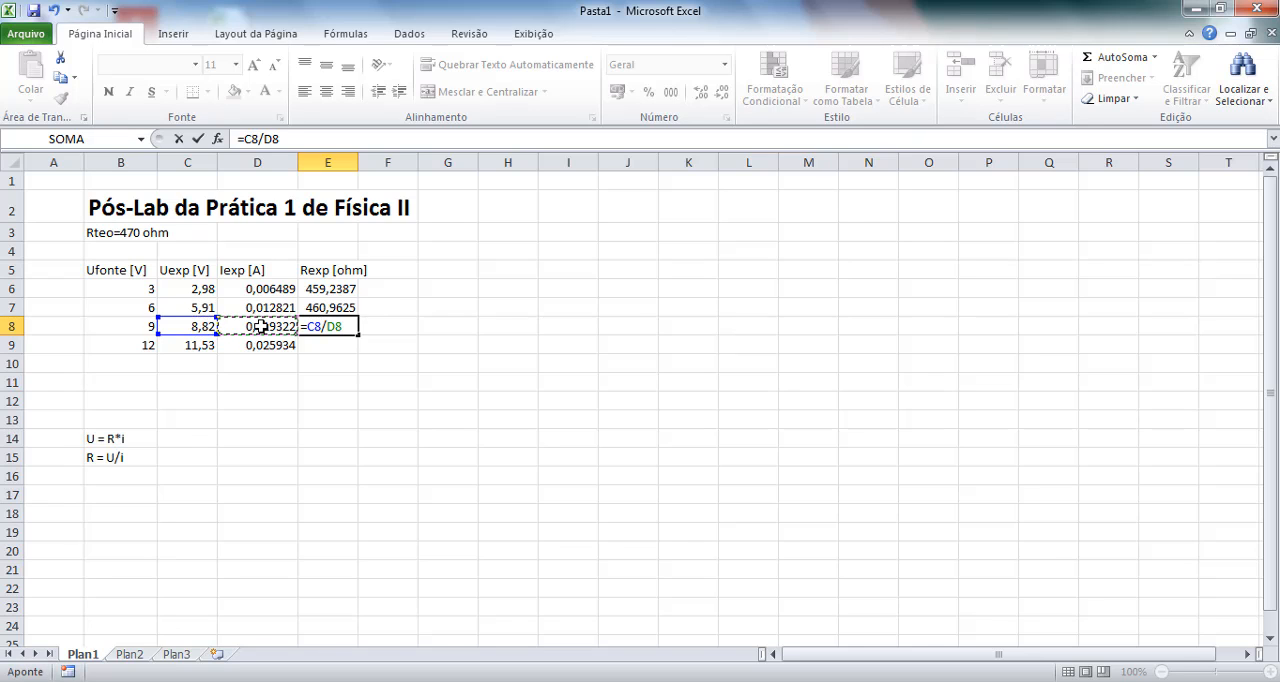
pyautogui.press('Return')
# Enter the formula =C9/D9 in cell E9 to calculate the experimental resistance for the 12 V source.
pyautogui.write('=')
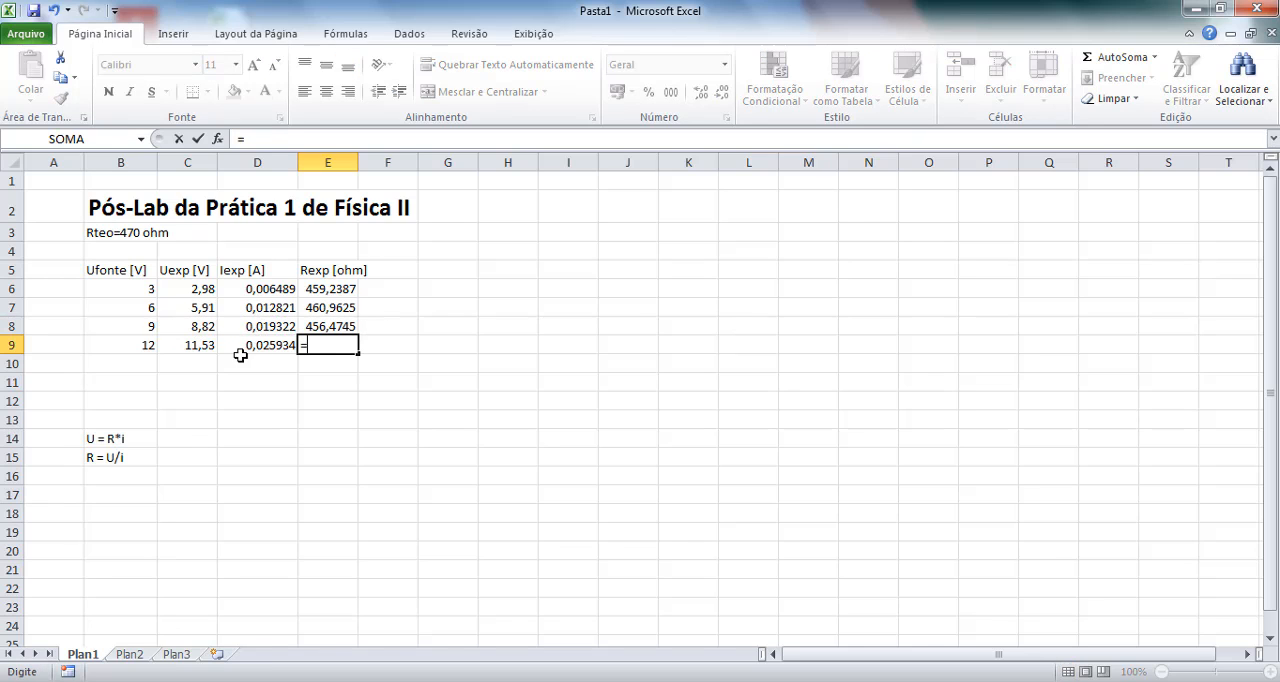
pyautogui.click(195, 345)
pyautogui.write('/')
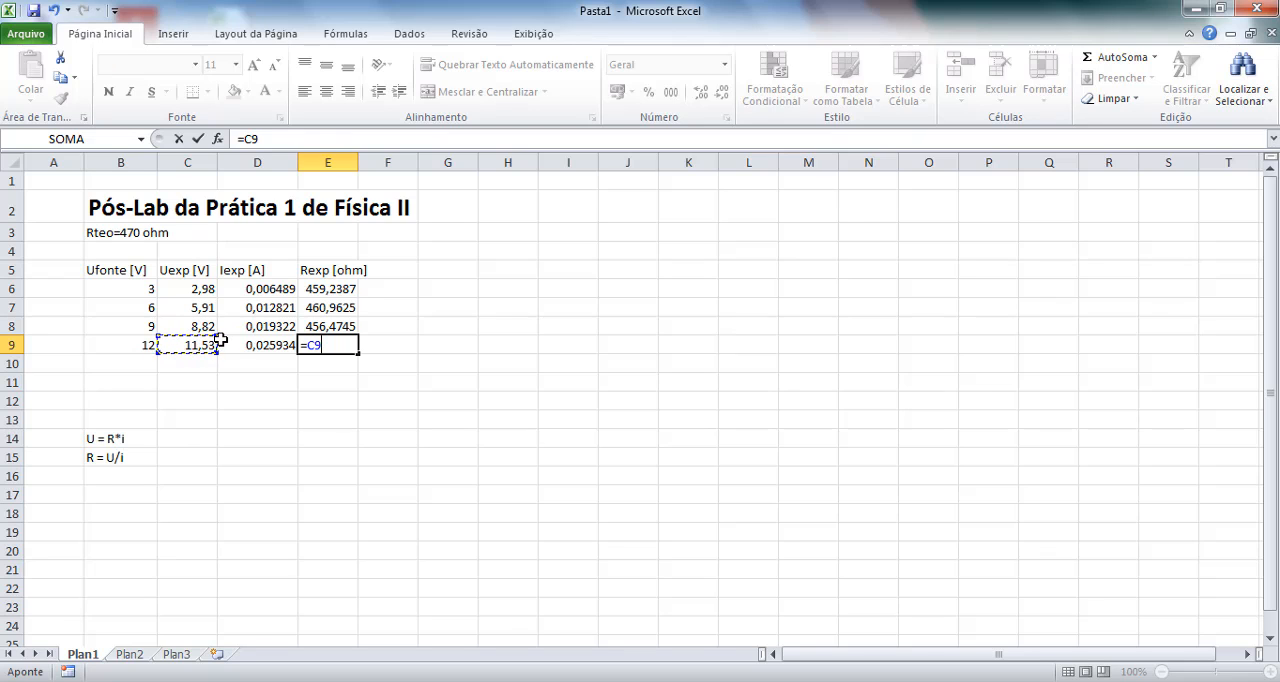
pyautogui.click(250, 345)
pyautogui.press('Return')
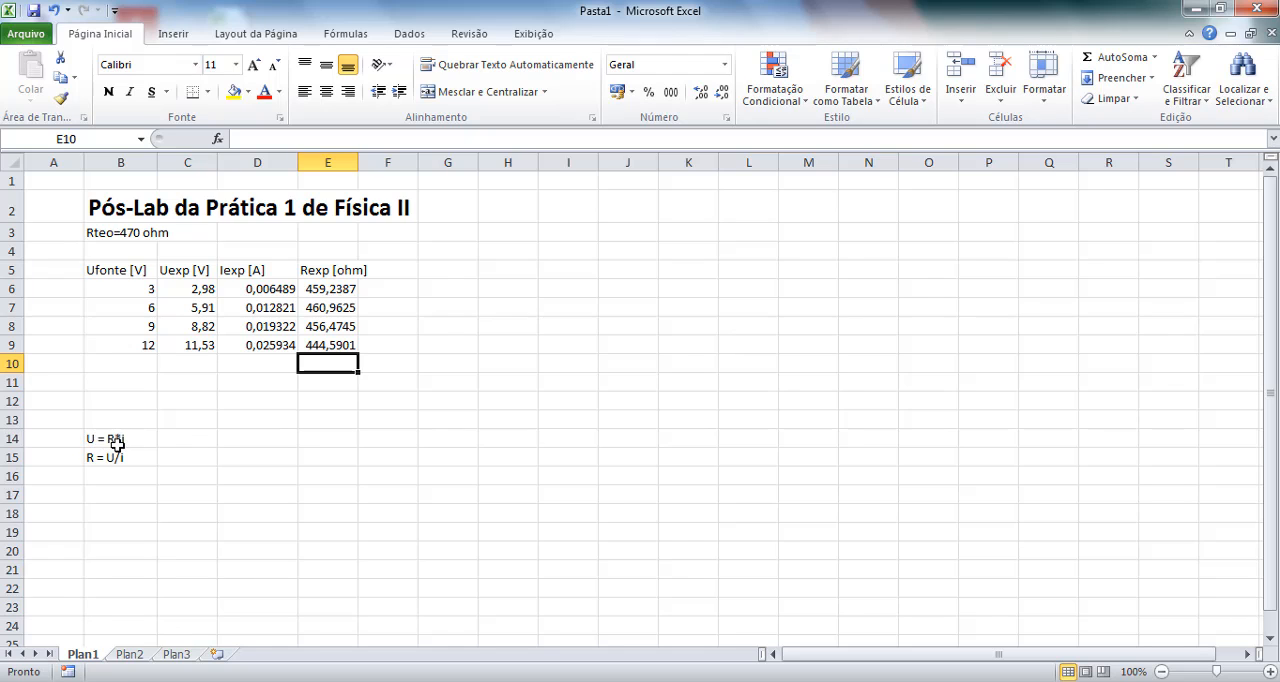
# Write the general line equation "y=ax+b" as a text note in cell C17.
pyautogui.click(192, 493)
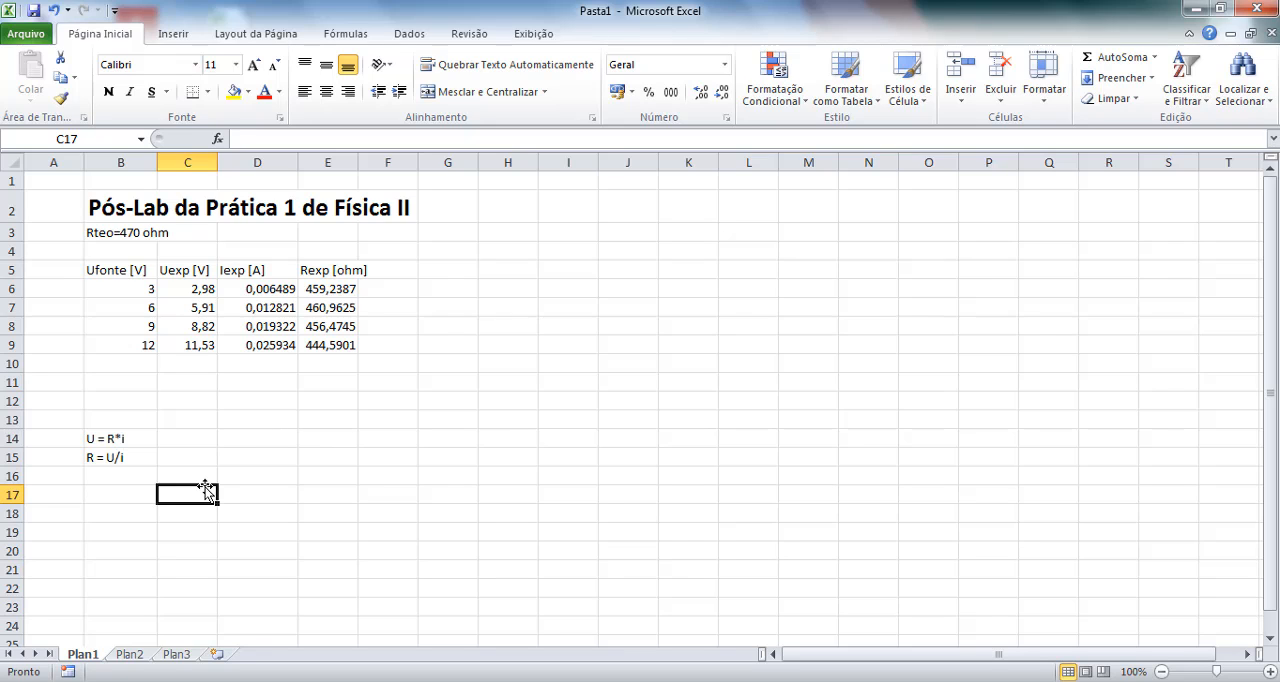
pyautogui.write('y')
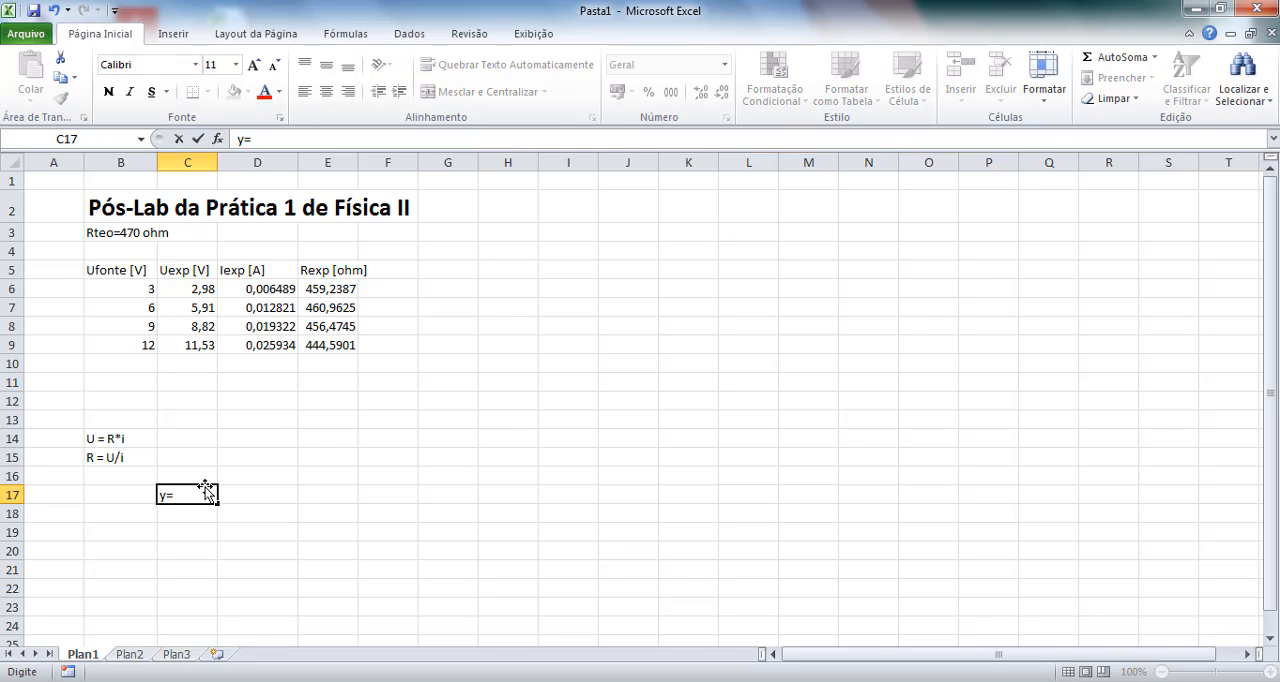
pyautogui.write('=ax+b')
pyautogui.press('Return')
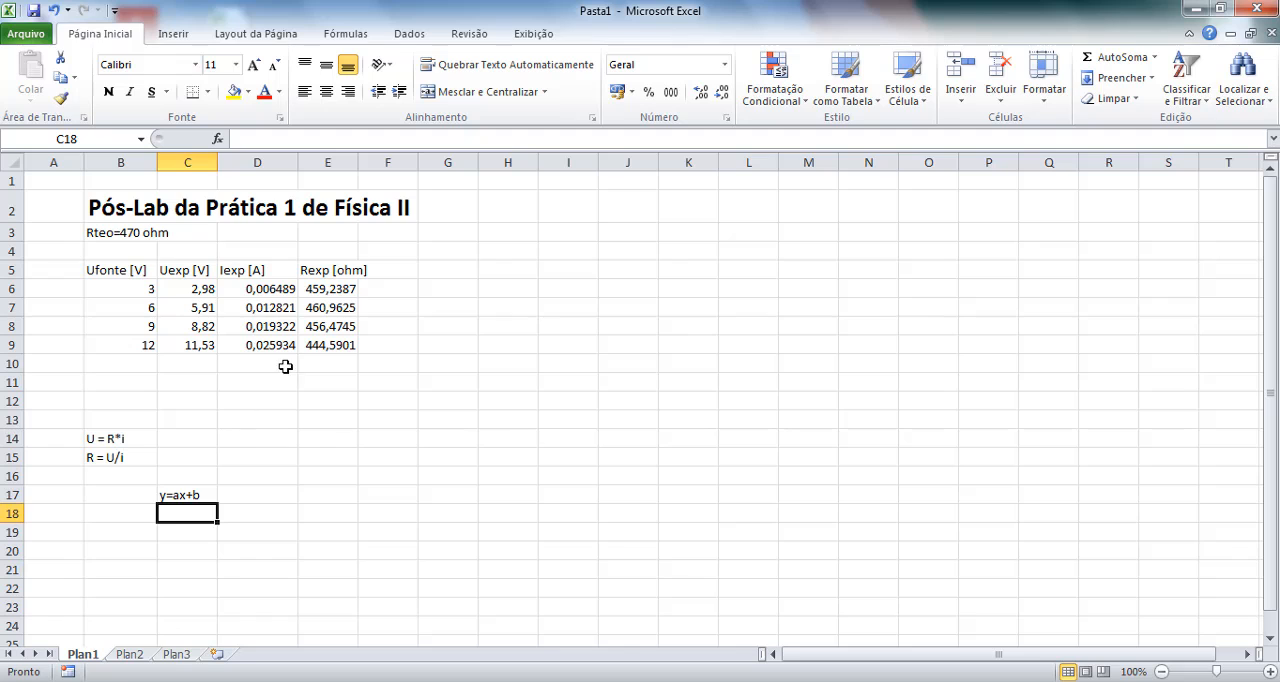
# Rewrite the line equation in cell C17 as "y=a*x+b" with an explicit multiplication sign.
pyautogui.click(188, 494)
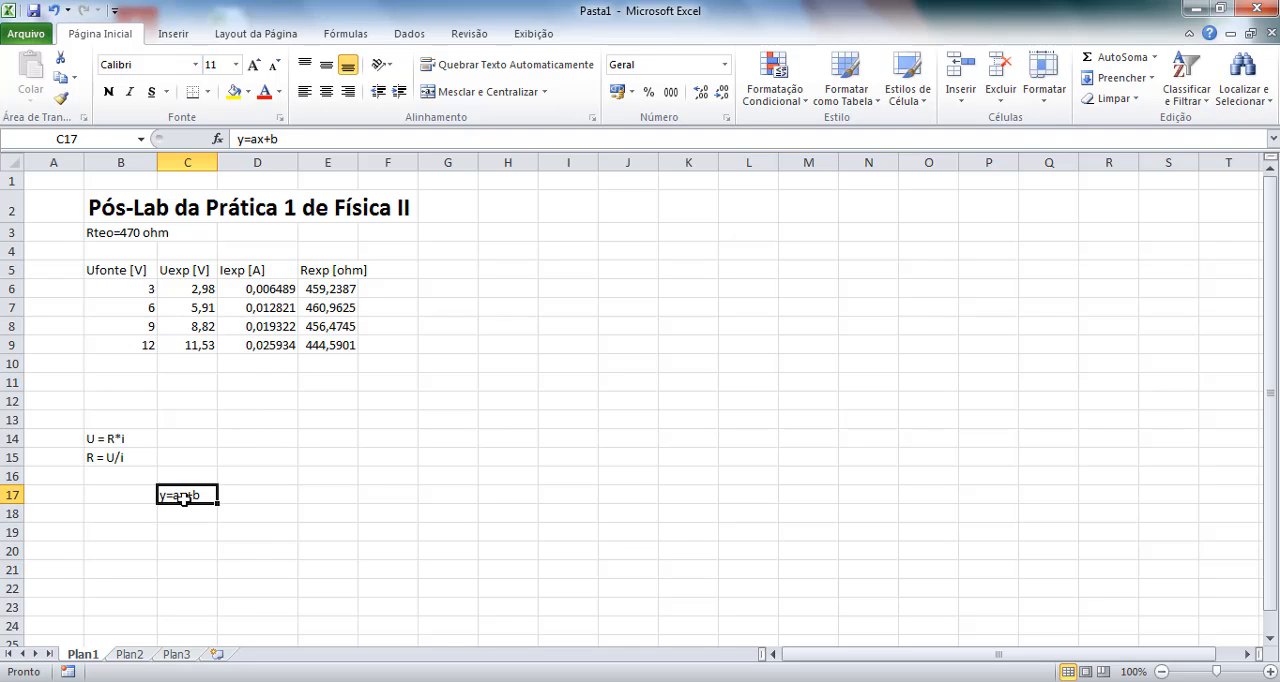
pyautogui.click(252, 139)
pyautogui.write('*')
pyautogui.press('Return')
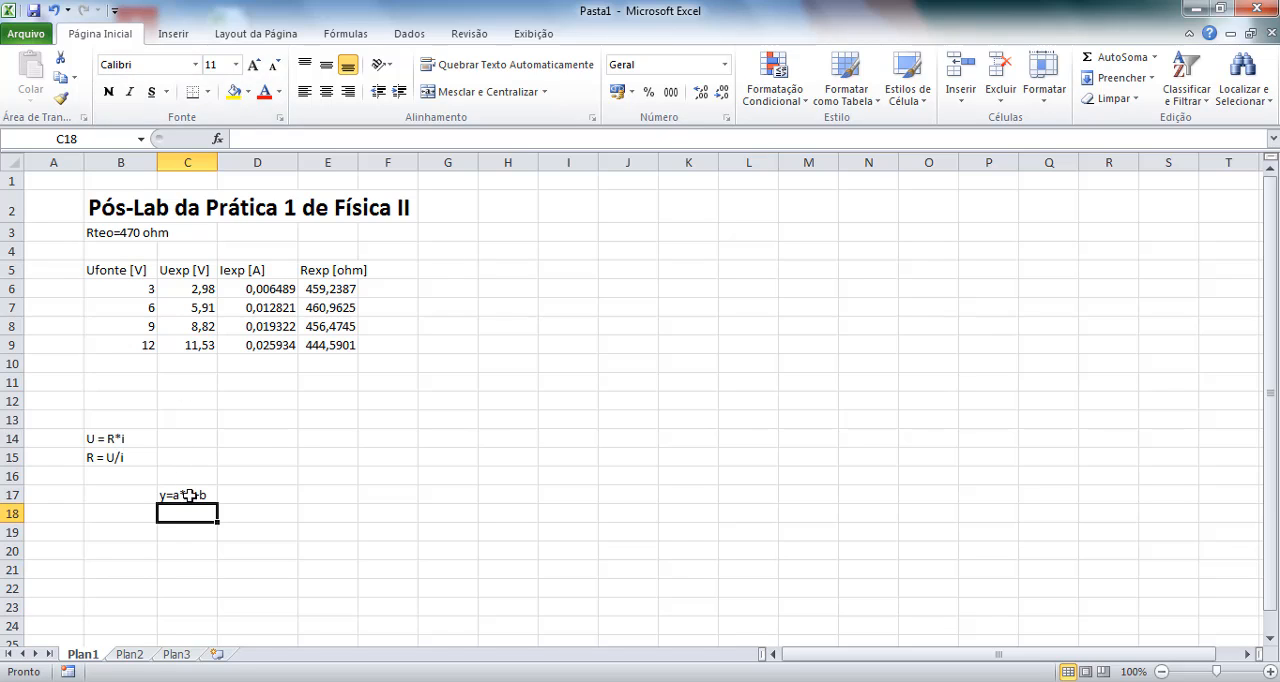
# Move the line equation from cell C17 to C14, beside the U = R*i note.
pyautogui.moveTo(189, 494)
pyautogui.mouseDown()
pyautogui.moveTo(178, 457)
pyautogui.moveTo(184, 508)
pyautogui.moveTo(205, 492)
pyautogui.mouseUp()
pyautogui.hotkey('ctrl', 'x')
pyautogui.click(198, 443)
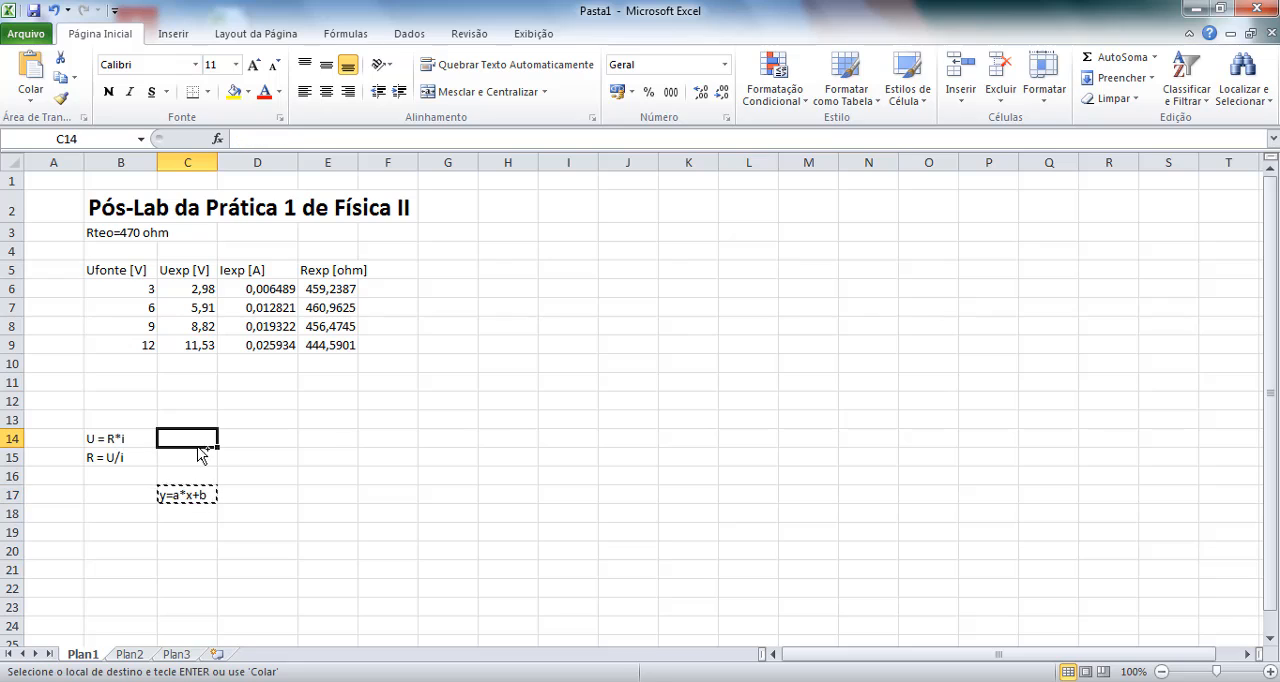
pyautogui.hotkey('ctrl', 'v')
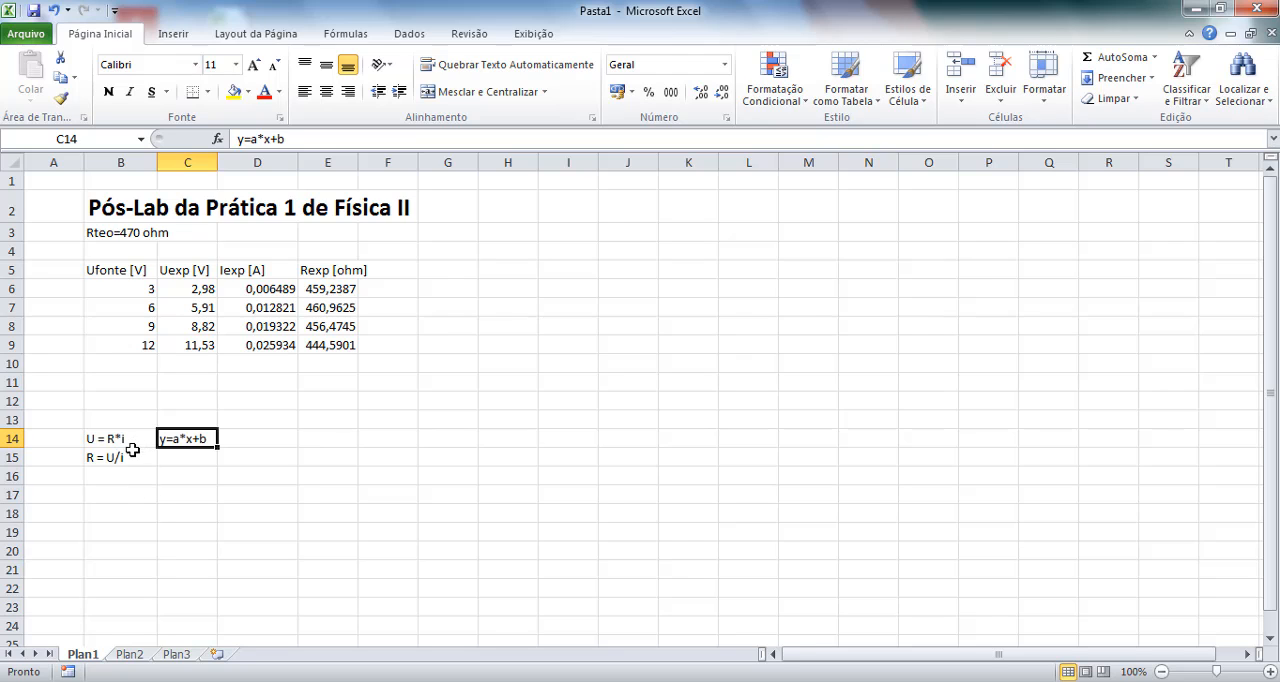
# Label the Uexp column "Eixo Y" in cell C4 and the Iexp column "Eixo X" in cell D4.
pyautogui.click(189, 253)
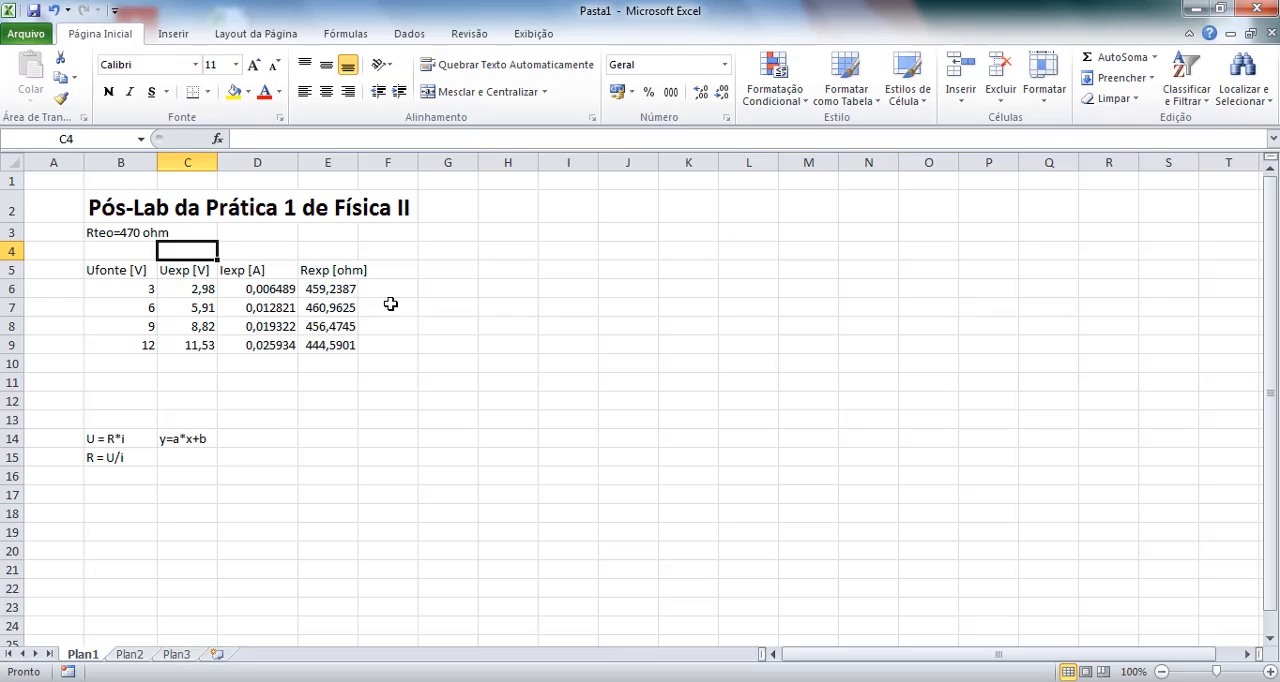
pyautogui.write('Eixo Y')
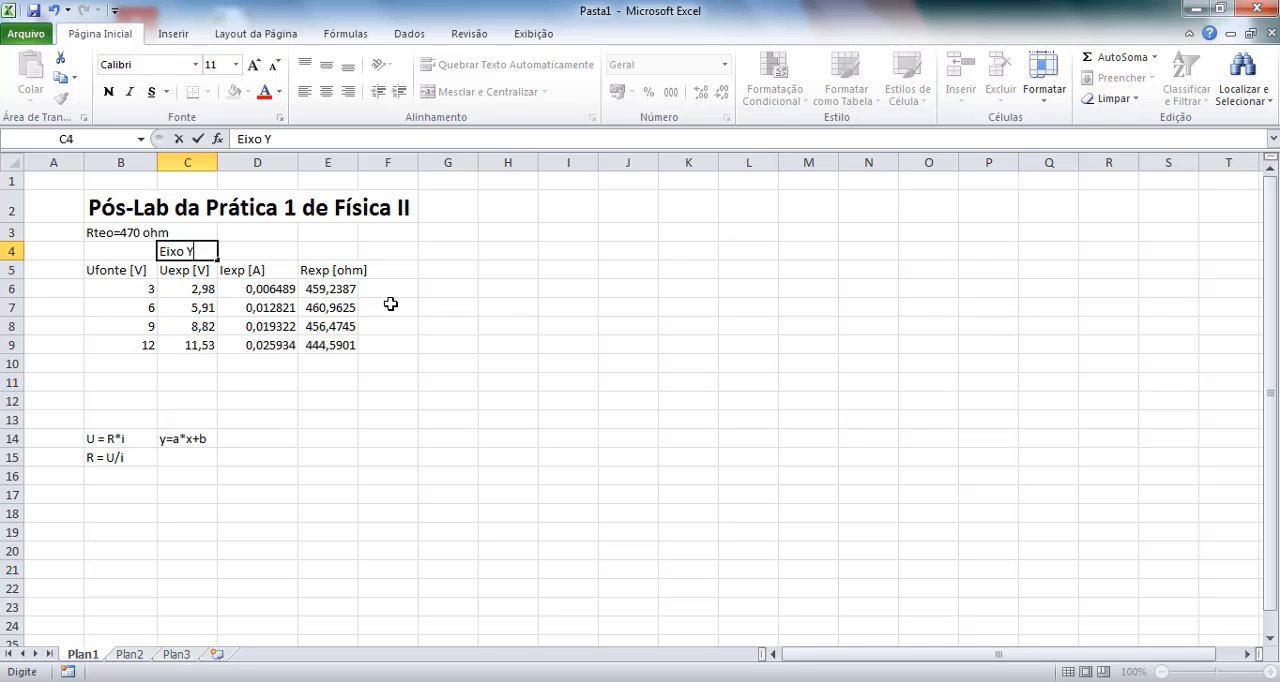
pyautogui.click(270, 257)
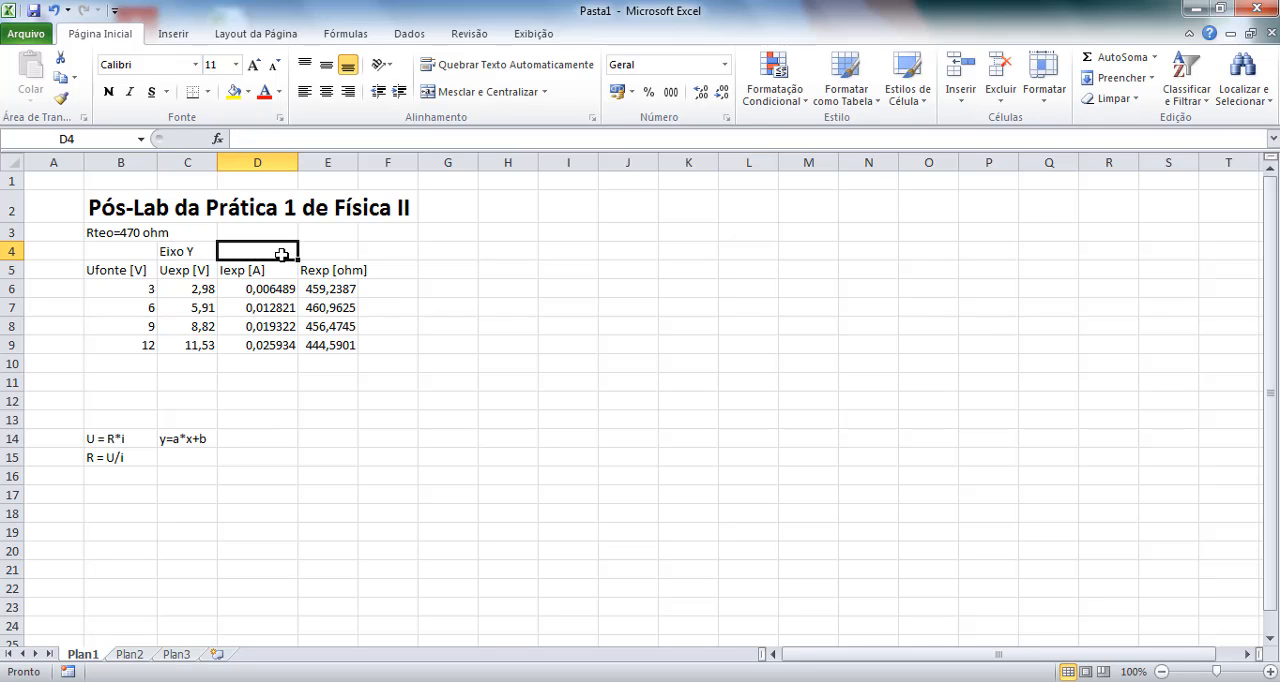
pyautogui.write('Eixo X')
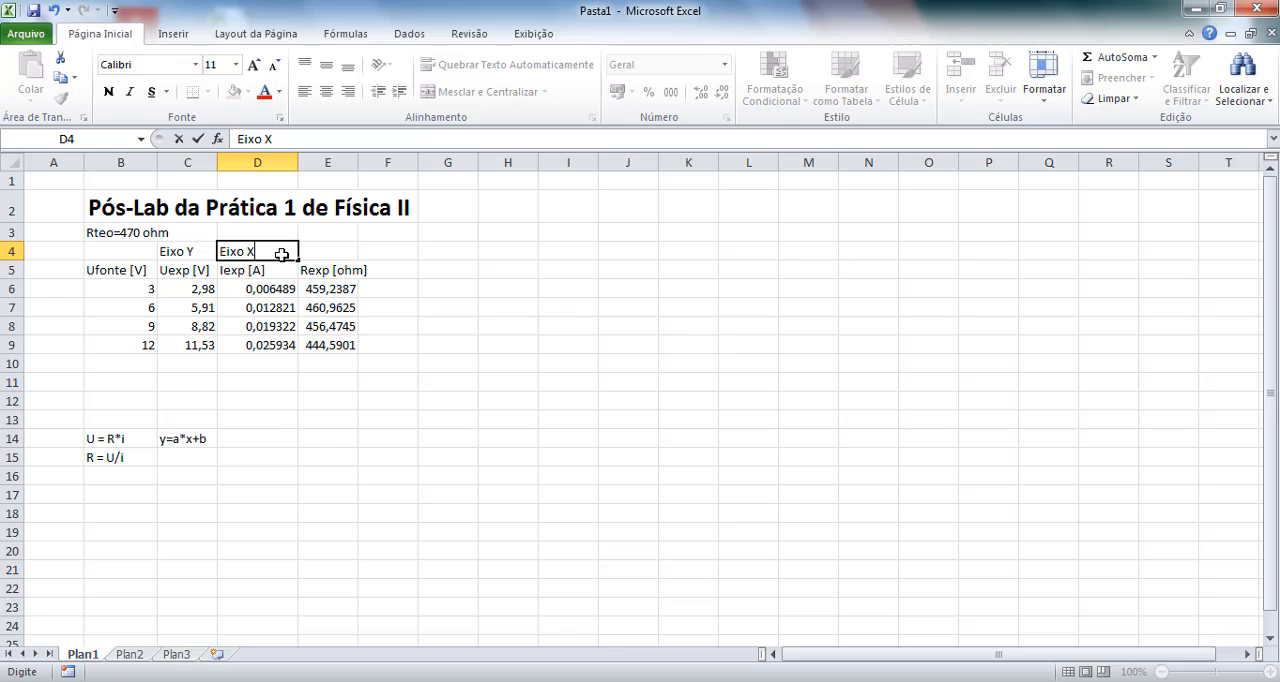
pyautogui.click(260, 440)
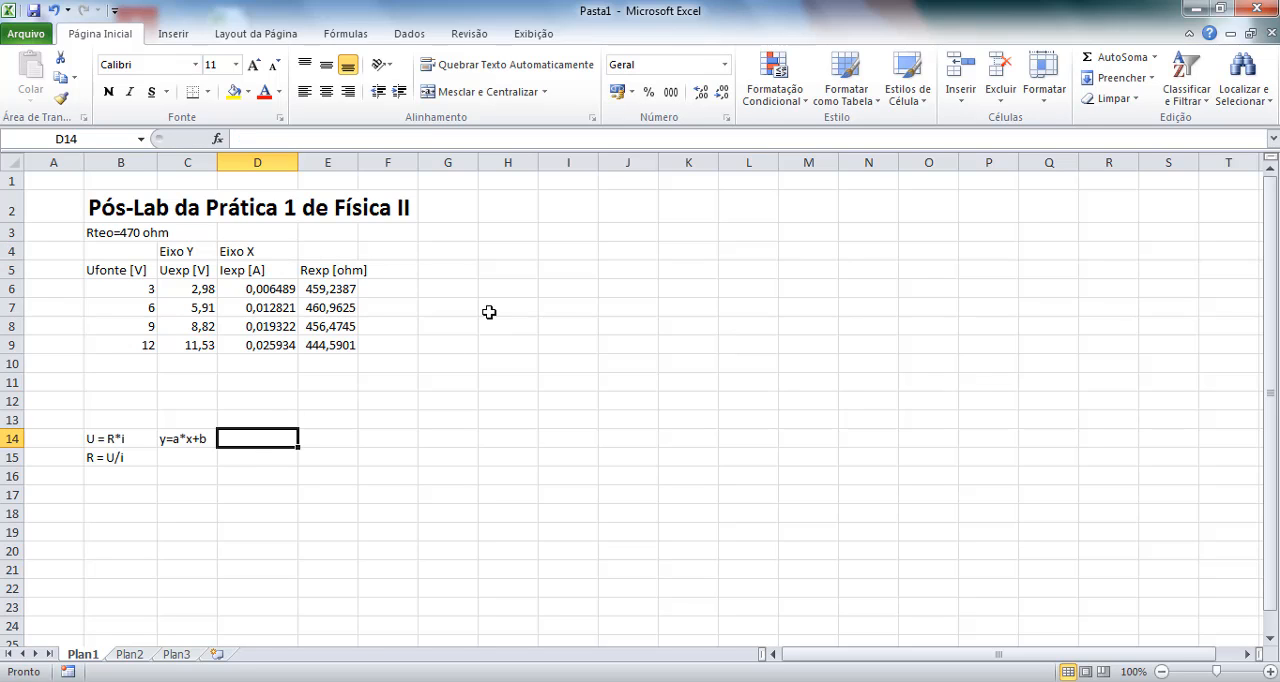
# Insert an empty markers-only scatter chart on the sheet, starting from the blank cell H5.
pyautogui.click(506, 273)
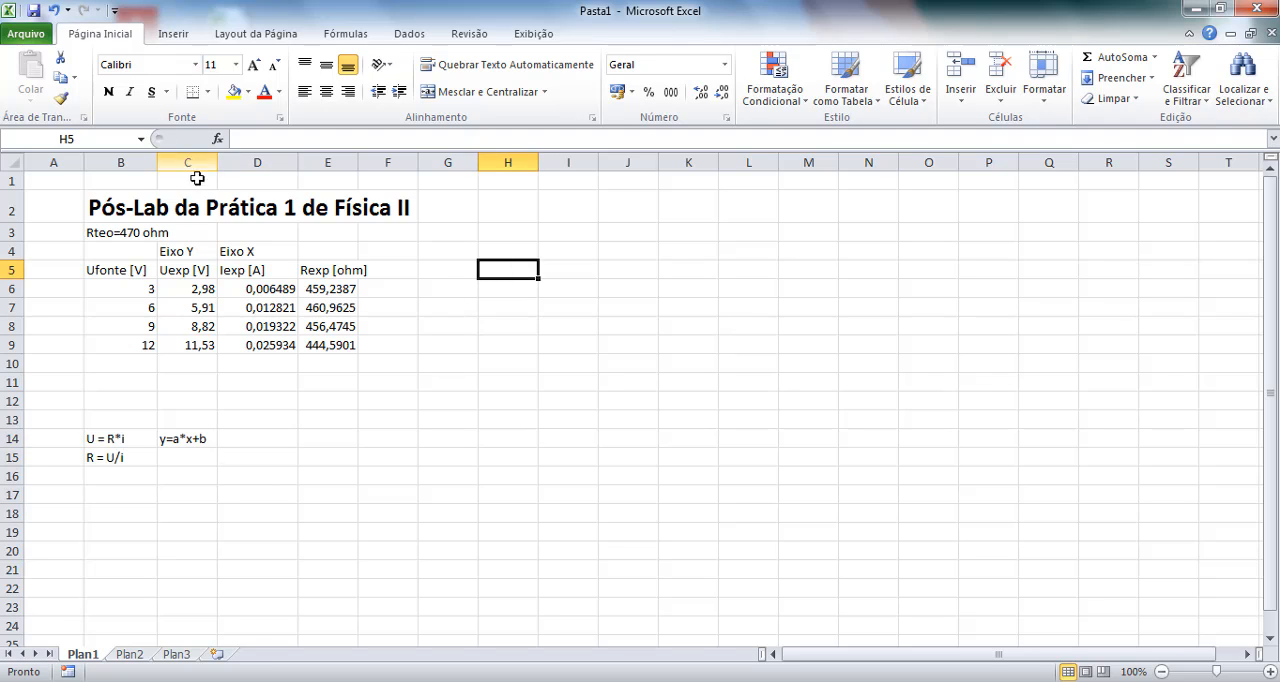
pyautogui.click(170, 35)
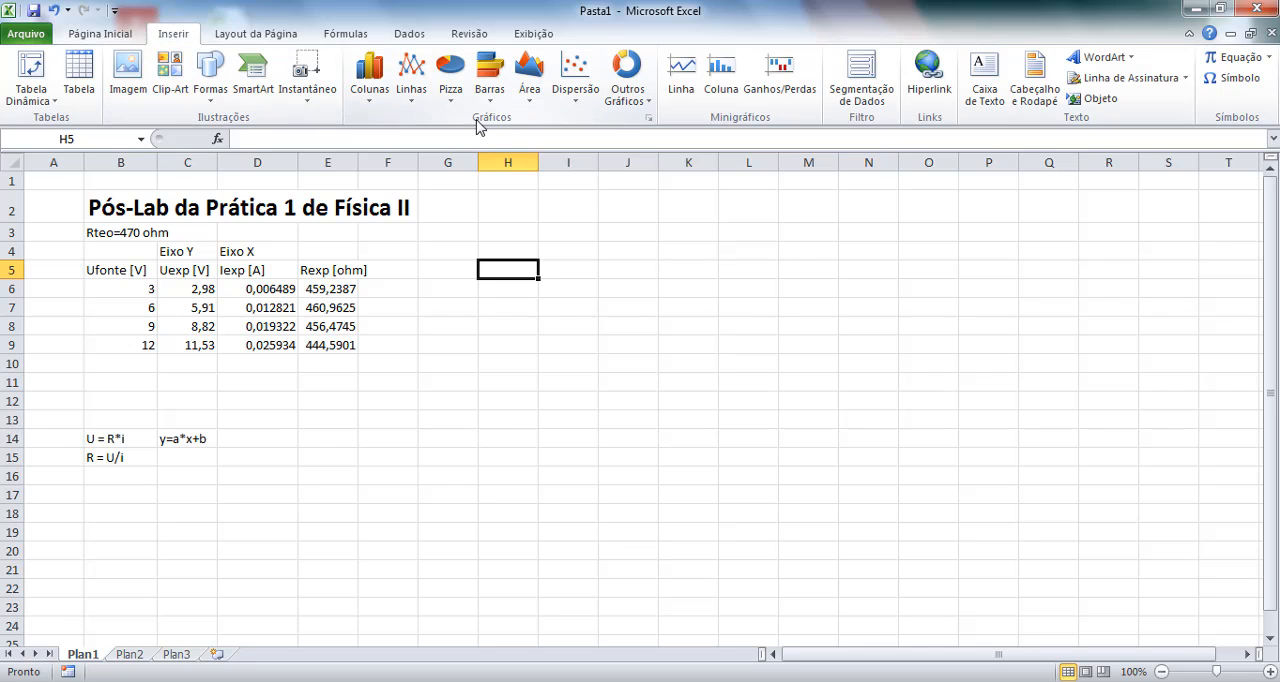
pyautogui.click(579, 101)
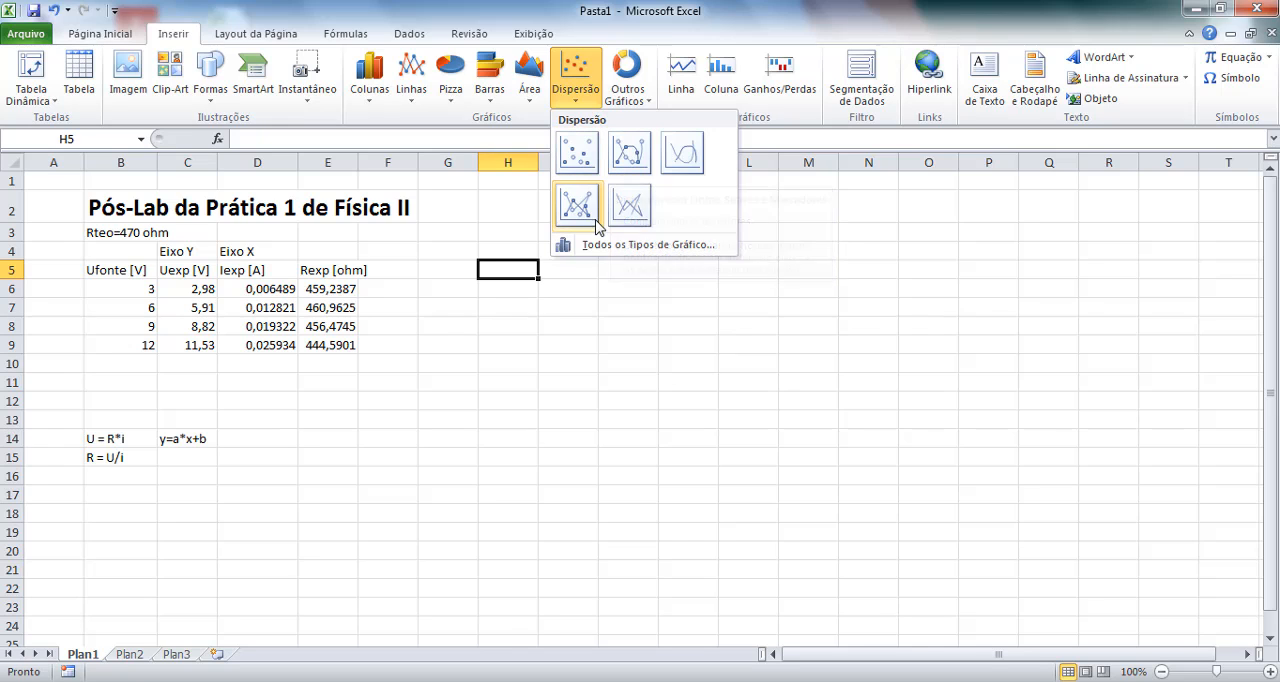
pyautogui.click(578, 156)
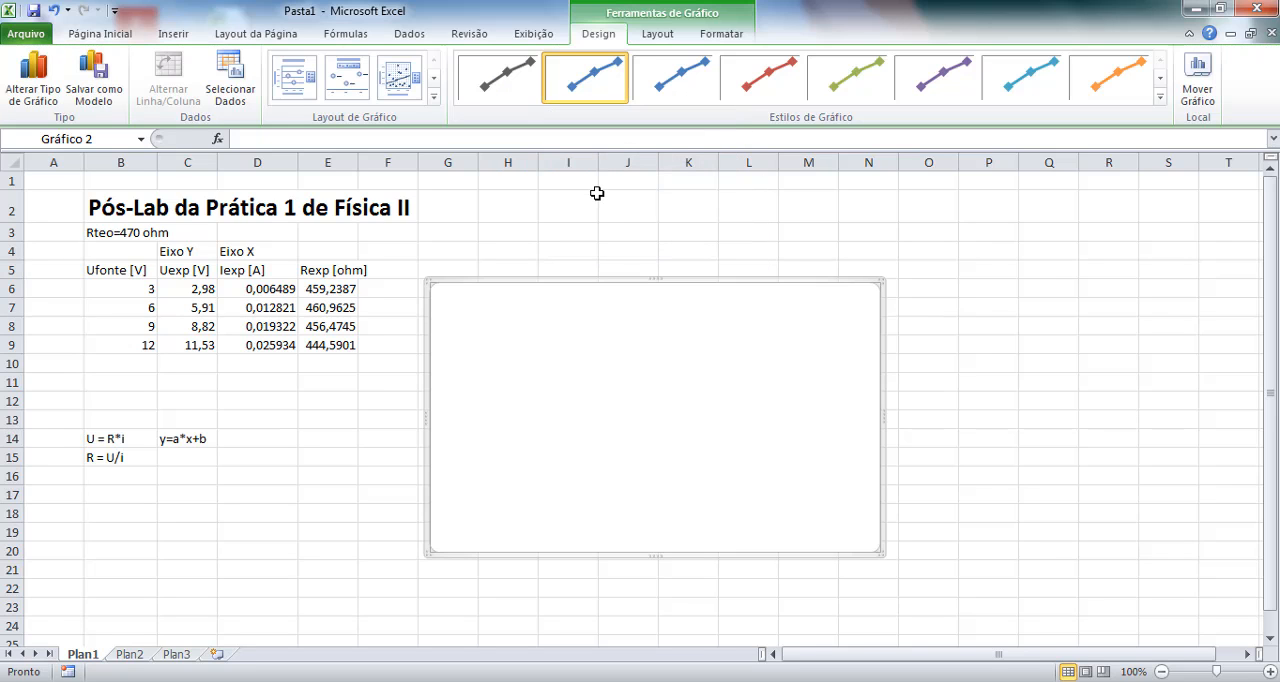
# Add a data series named "Resistência" to the chart, using the currents in D6:D9 as its X values.
pyautogui.rightClick(656, 365)
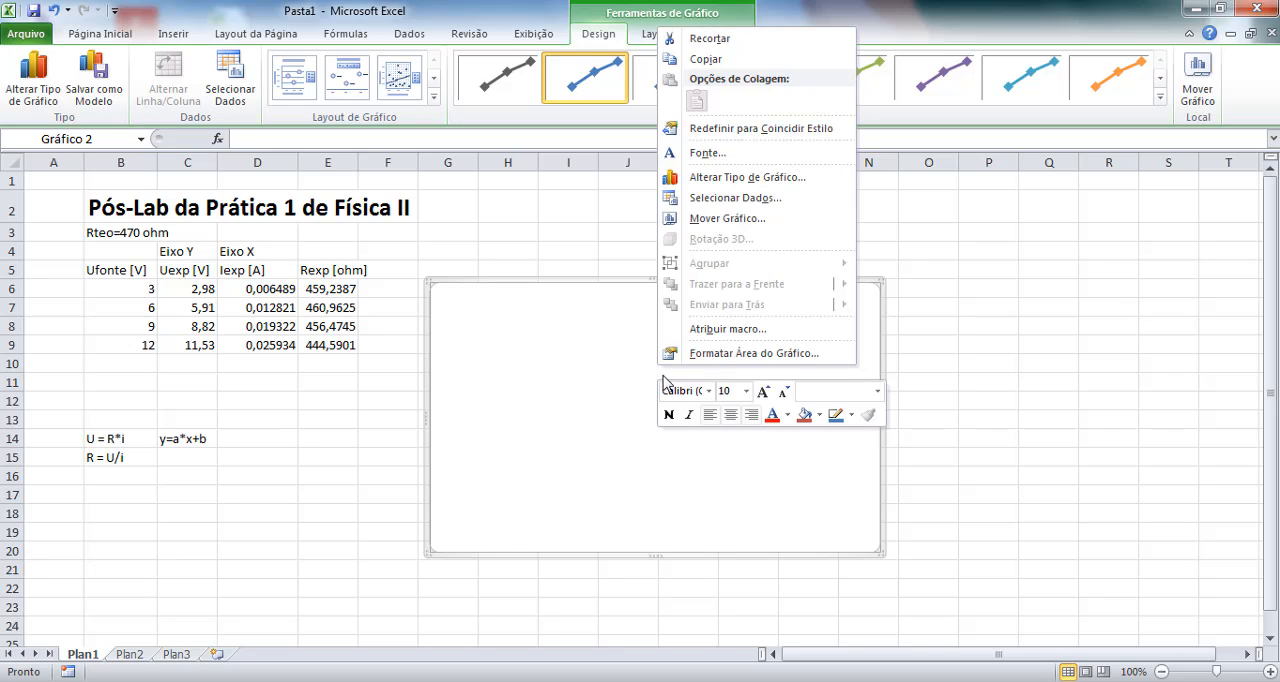
pyautogui.click(760, 200)
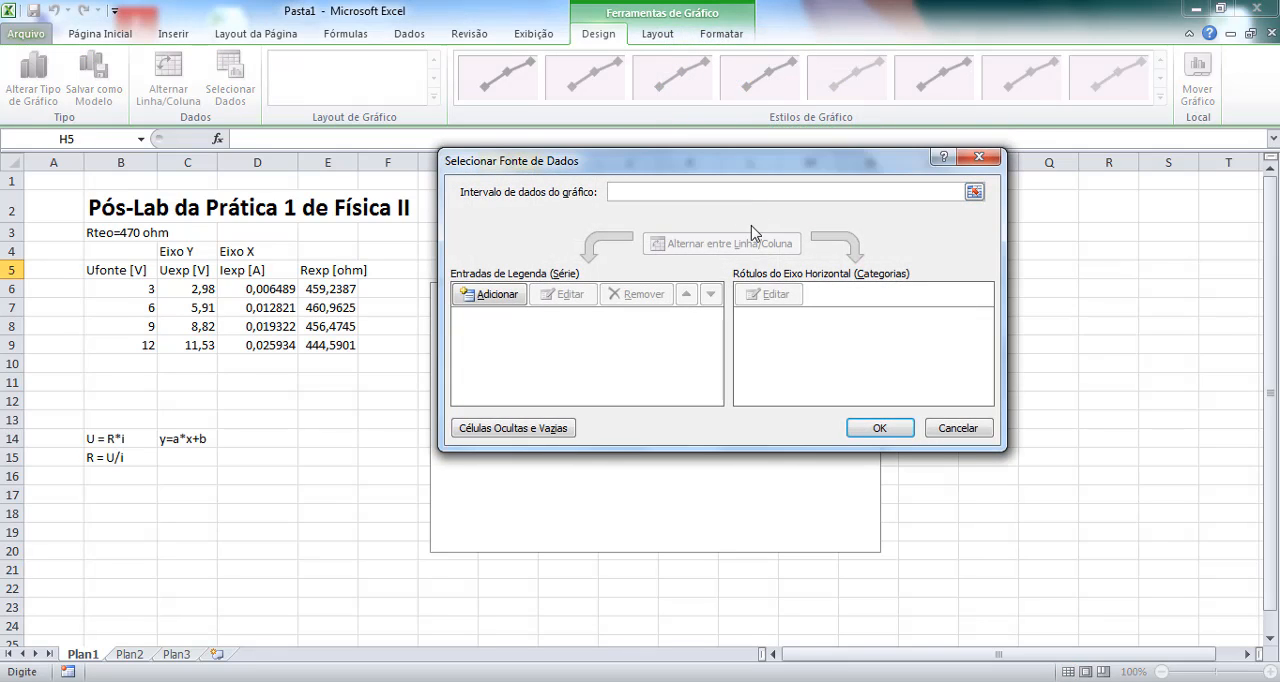
pyautogui.click(497, 295)
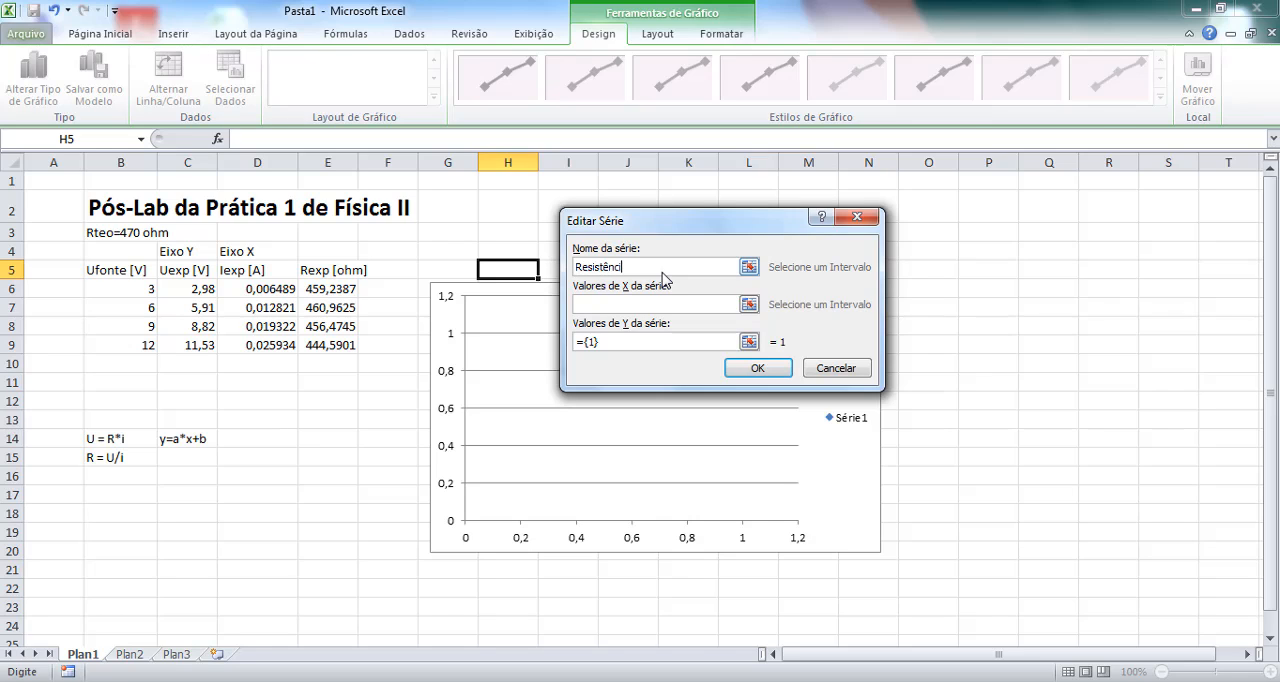
pyautogui.click(662, 304)
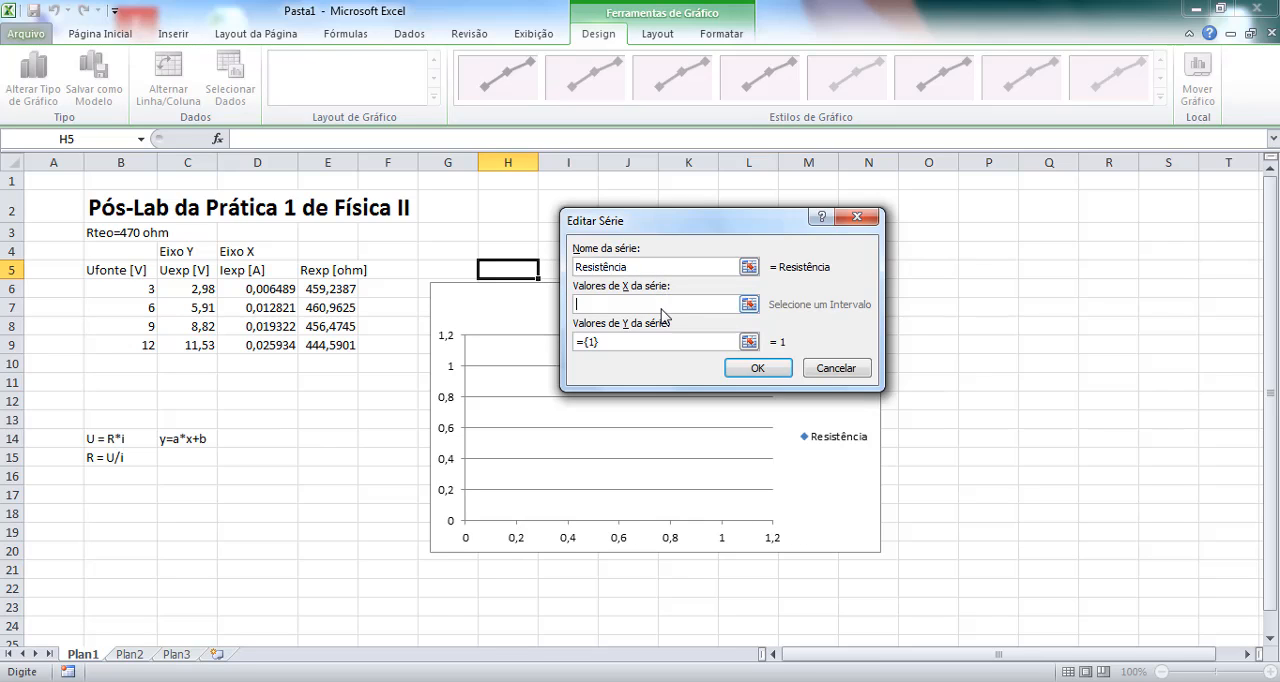
pyautogui.click(749, 305)
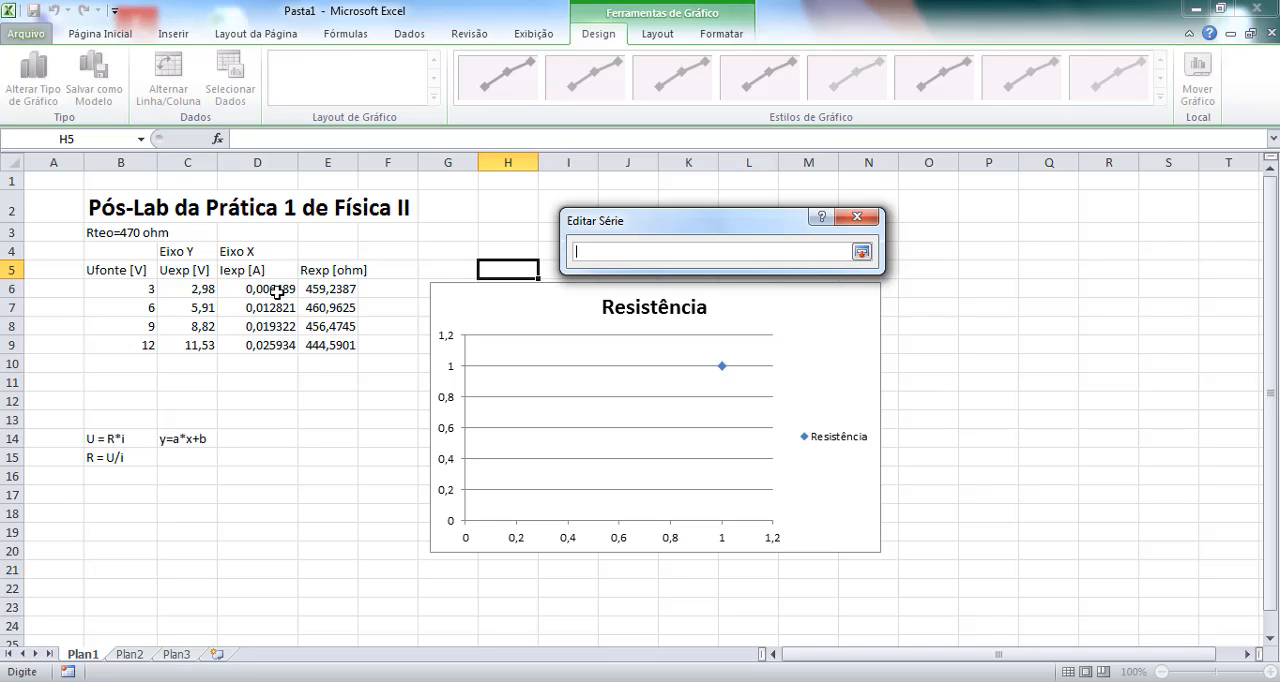
pyautogui.moveTo(277, 289); pyautogui.dragTo(273, 340)
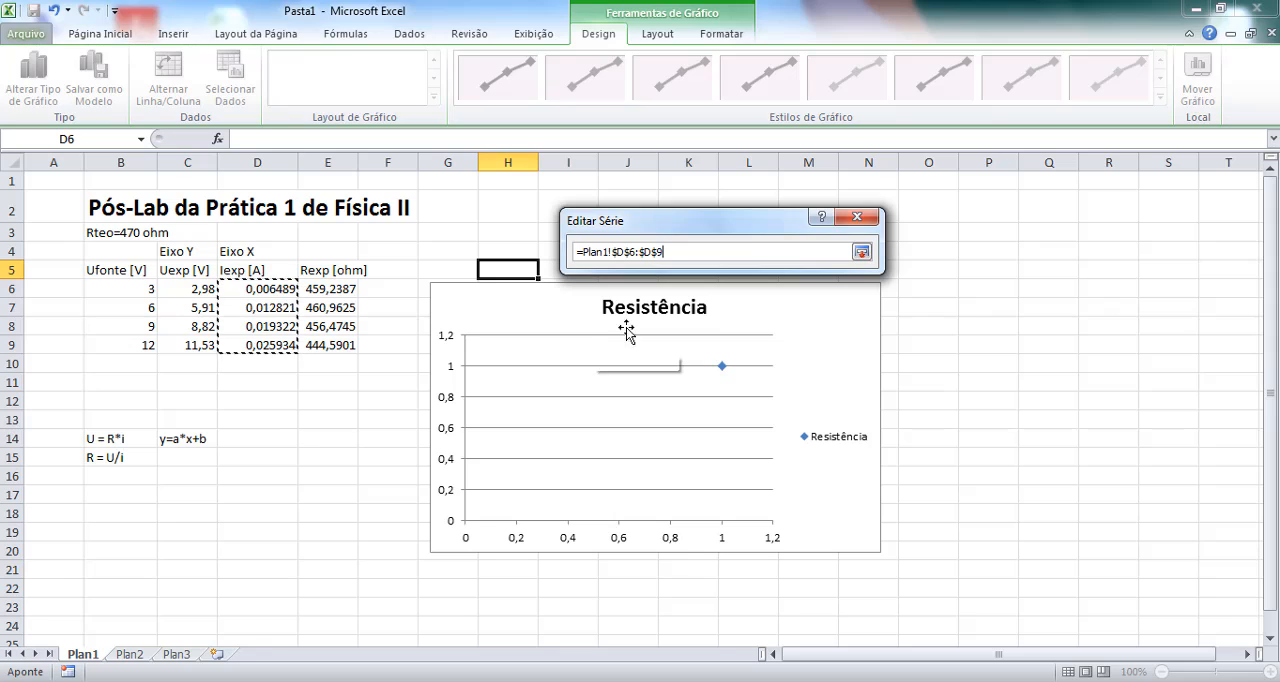
pyautogui.click(862, 254)
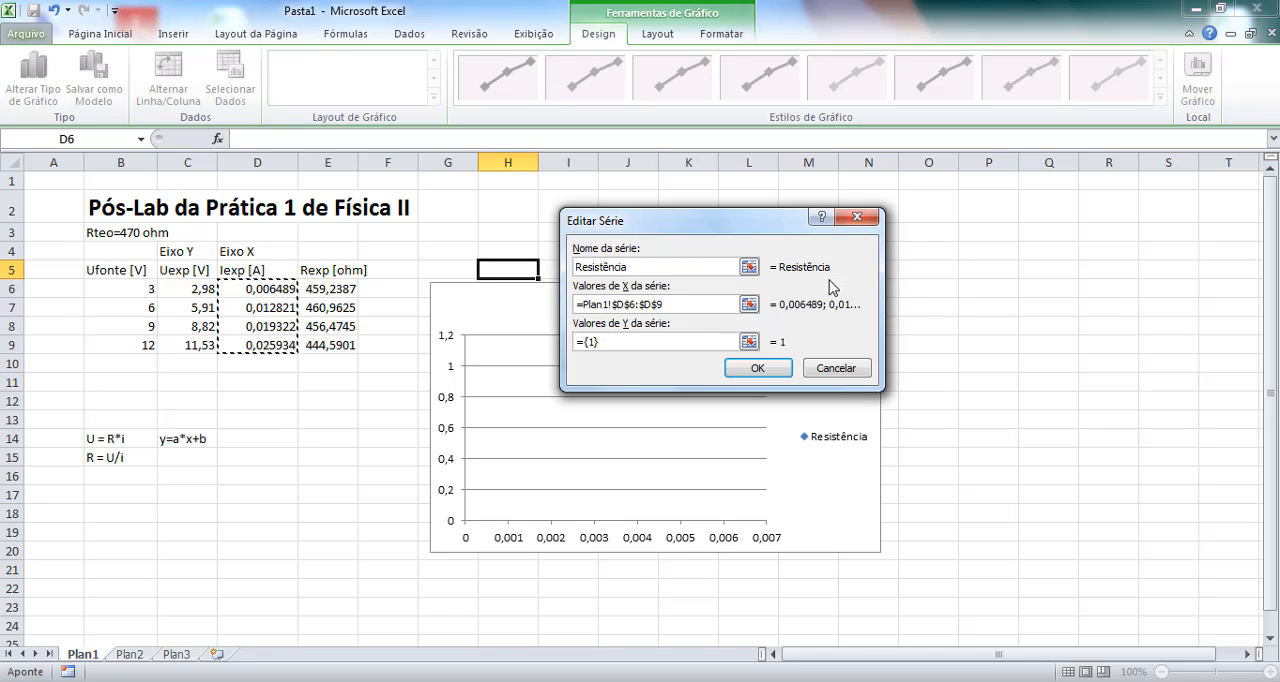
# Set the Resistência series' Y values to the voltages in C6:C9 and accept the chart's data source.
pyautogui.click(749, 341)
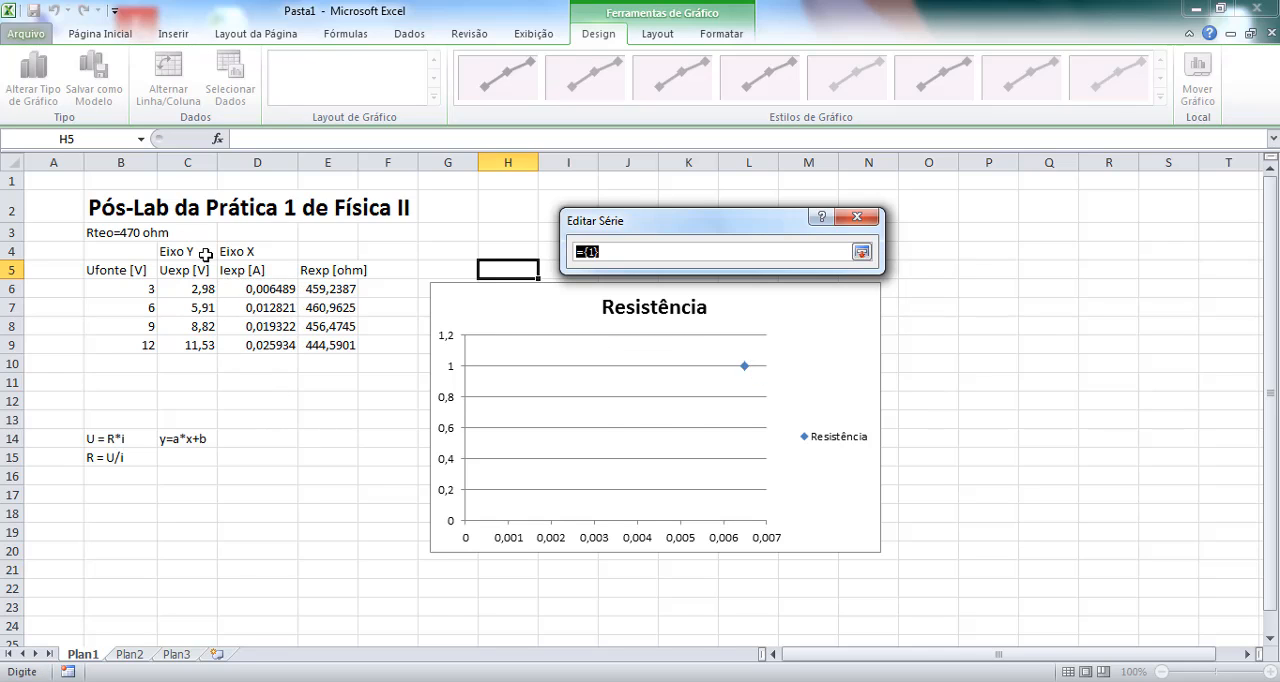
pyautogui.moveTo(198, 288); pyautogui.dragTo(200, 345)
pyautogui.click(861, 252)
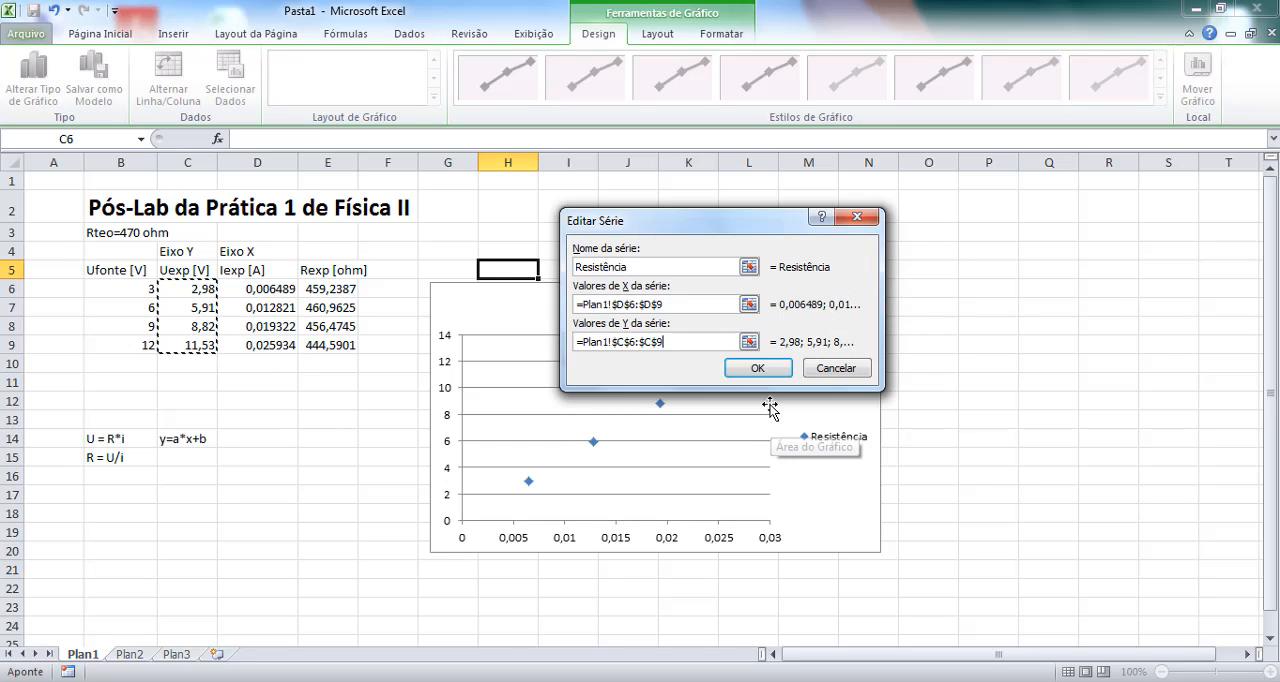
pyautogui.click(758, 368)
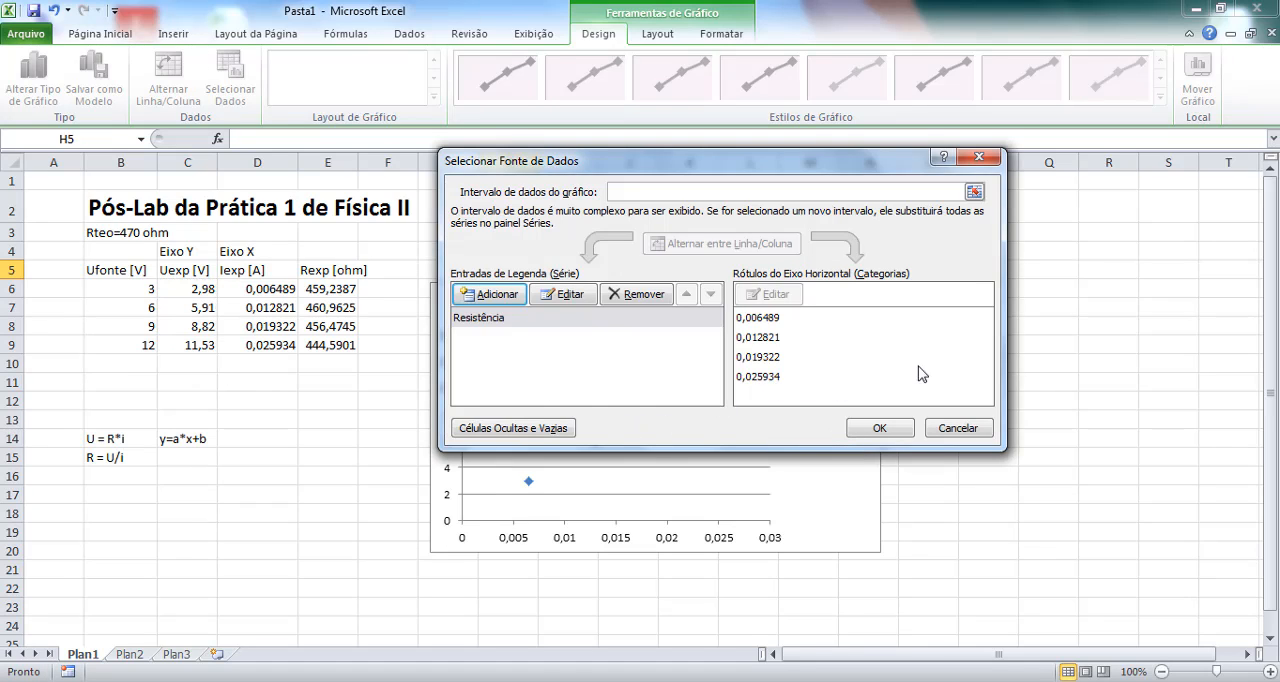
pyautogui.click(886, 428)
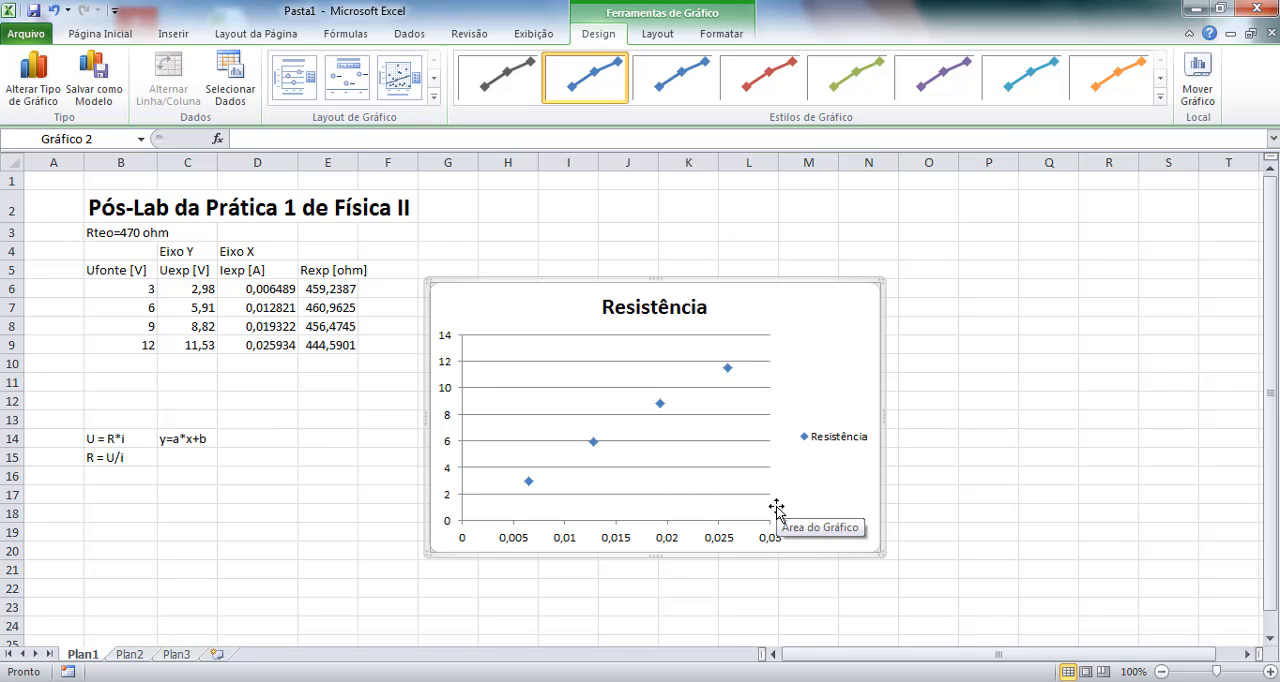
pyautogui.click(841, 439)
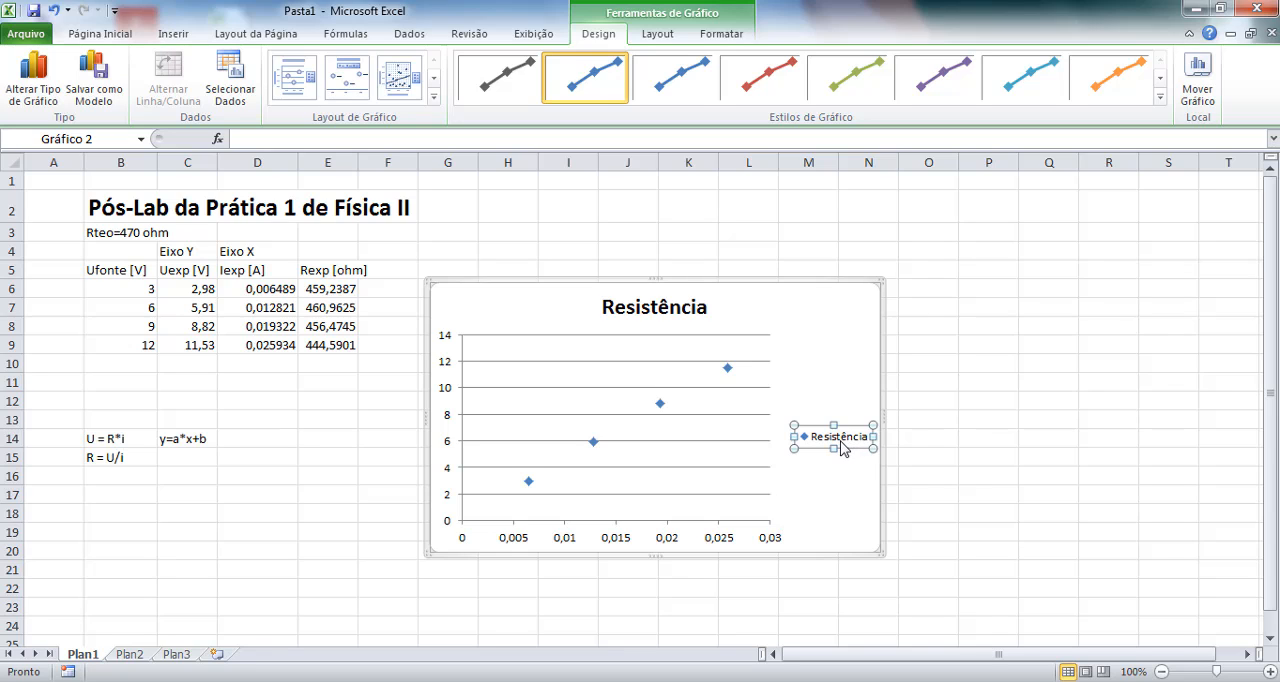
pyautogui.rightClick(841, 448)
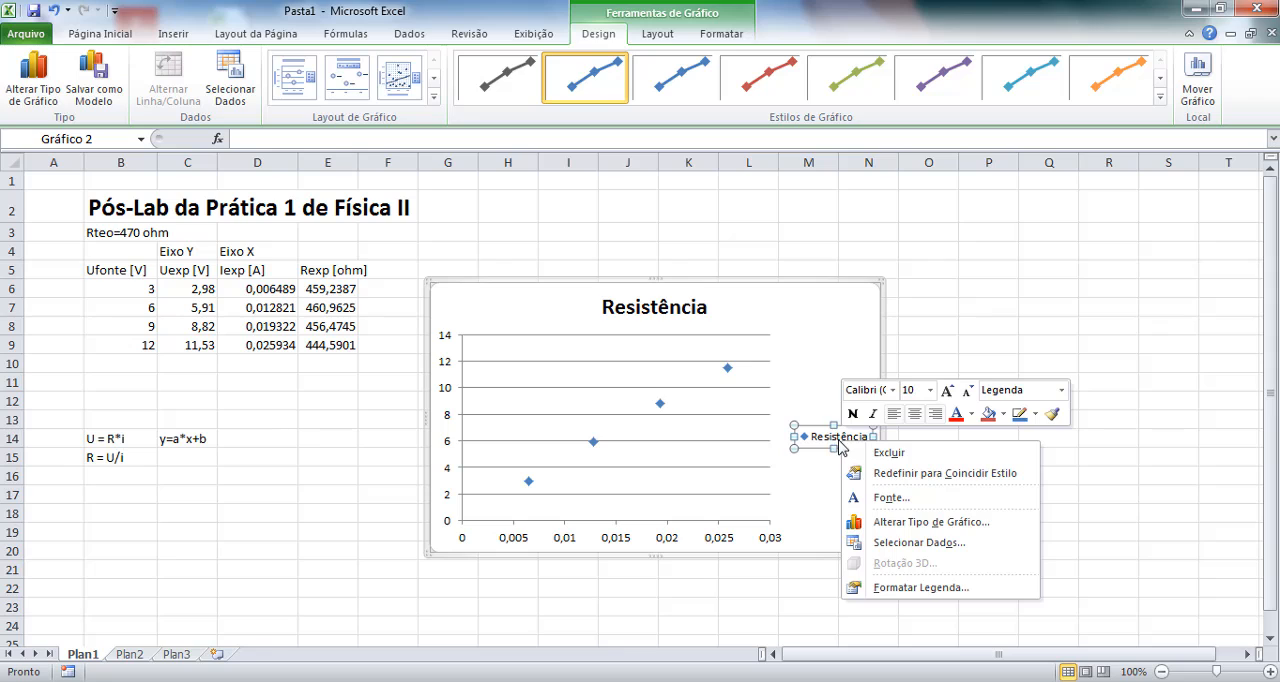
pyautogui.click(823, 466)
pyautogui.click(830, 404)
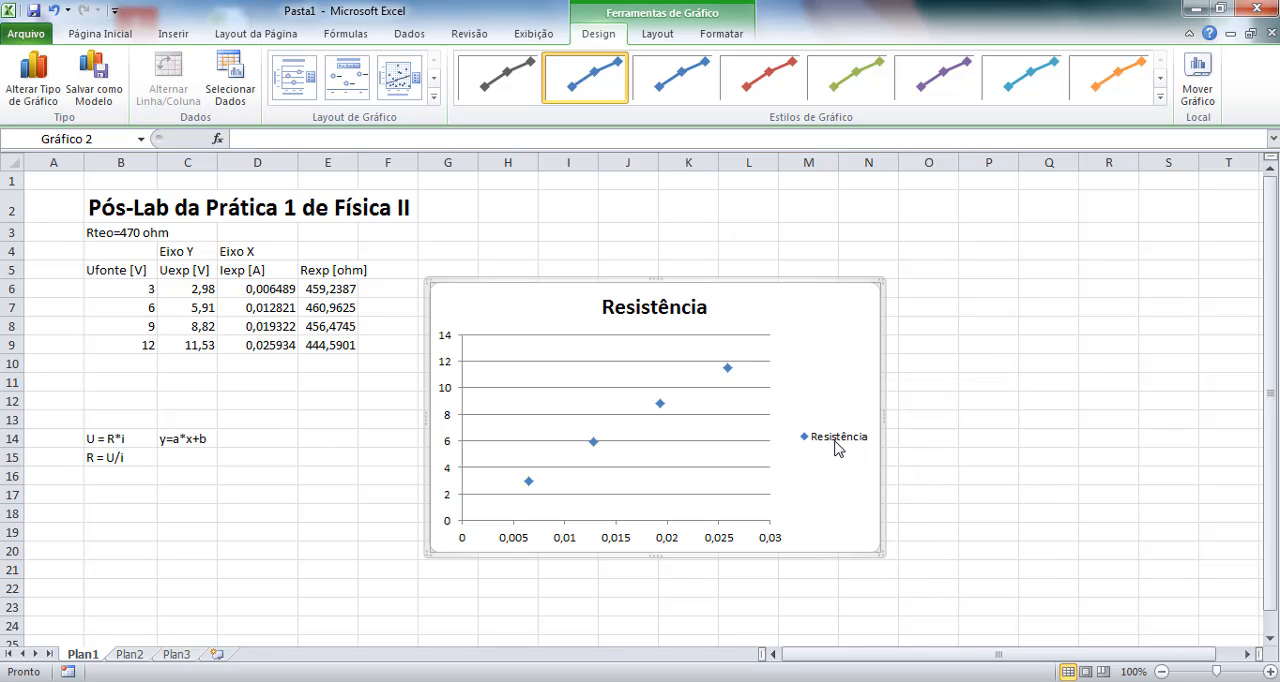
# Turn off the legend of the Resistência scatter chart.
pyautogui.click(837, 446)
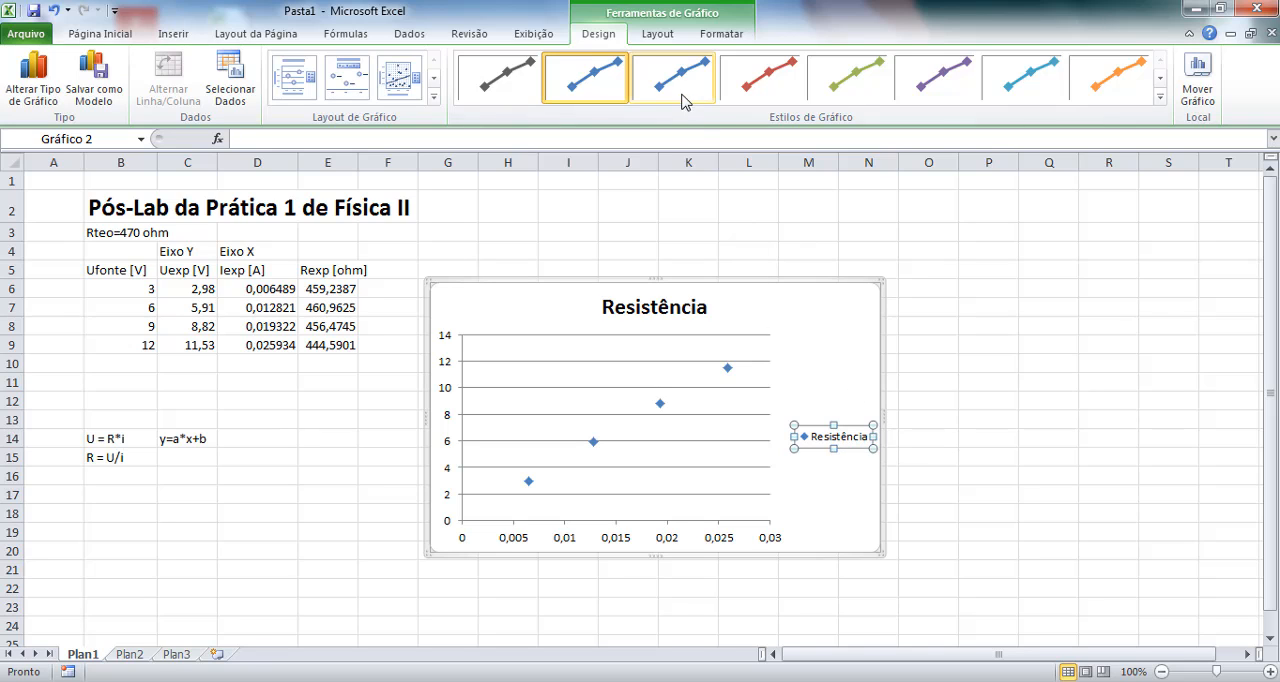
pyautogui.click(655, 36)
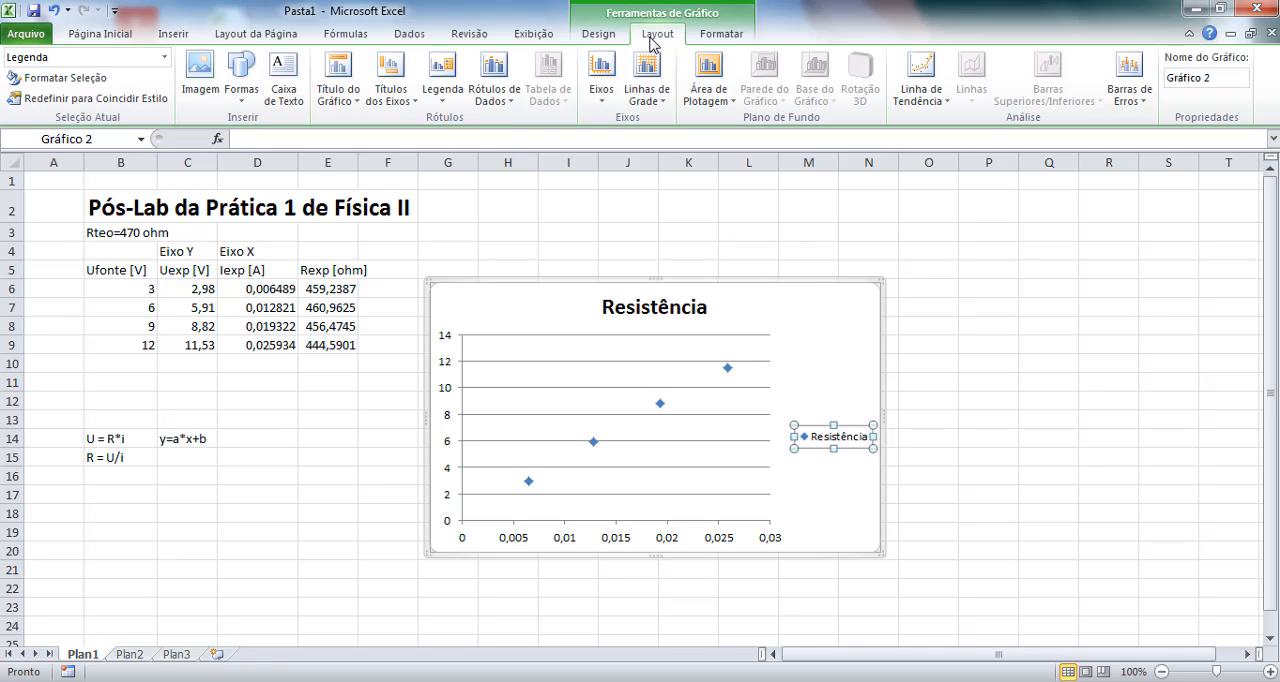
pyautogui.click(450, 95)
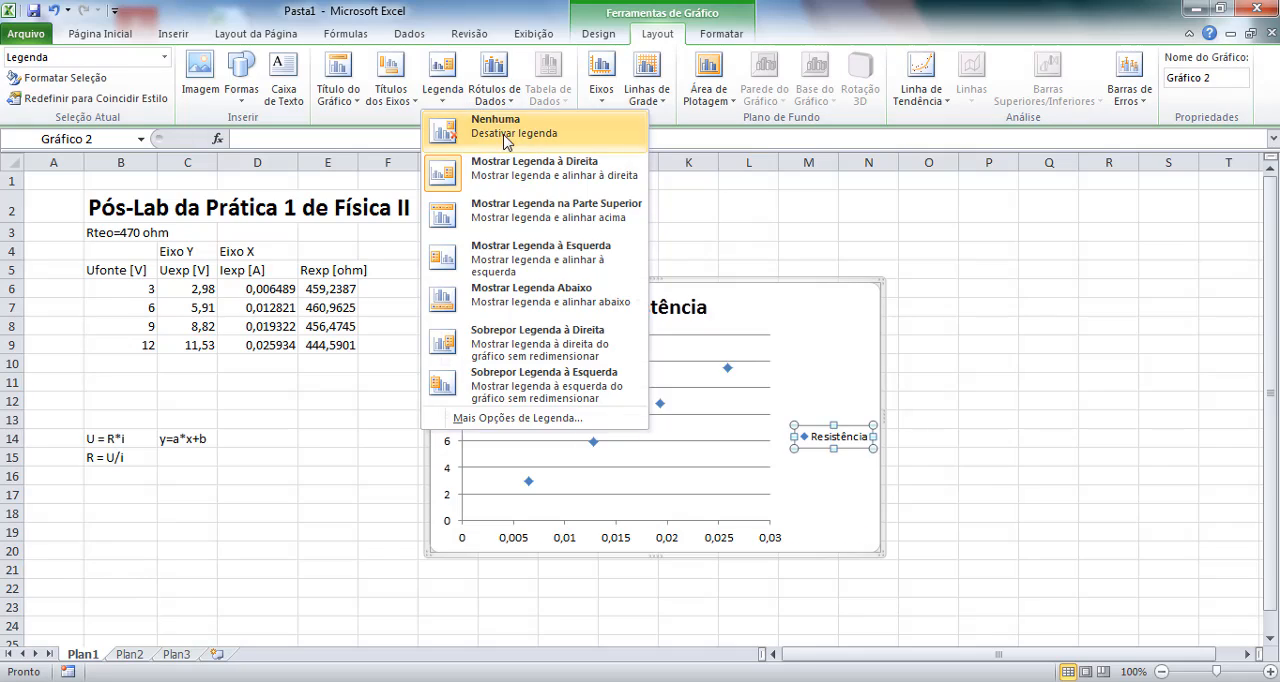
pyautogui.click(490, 122)
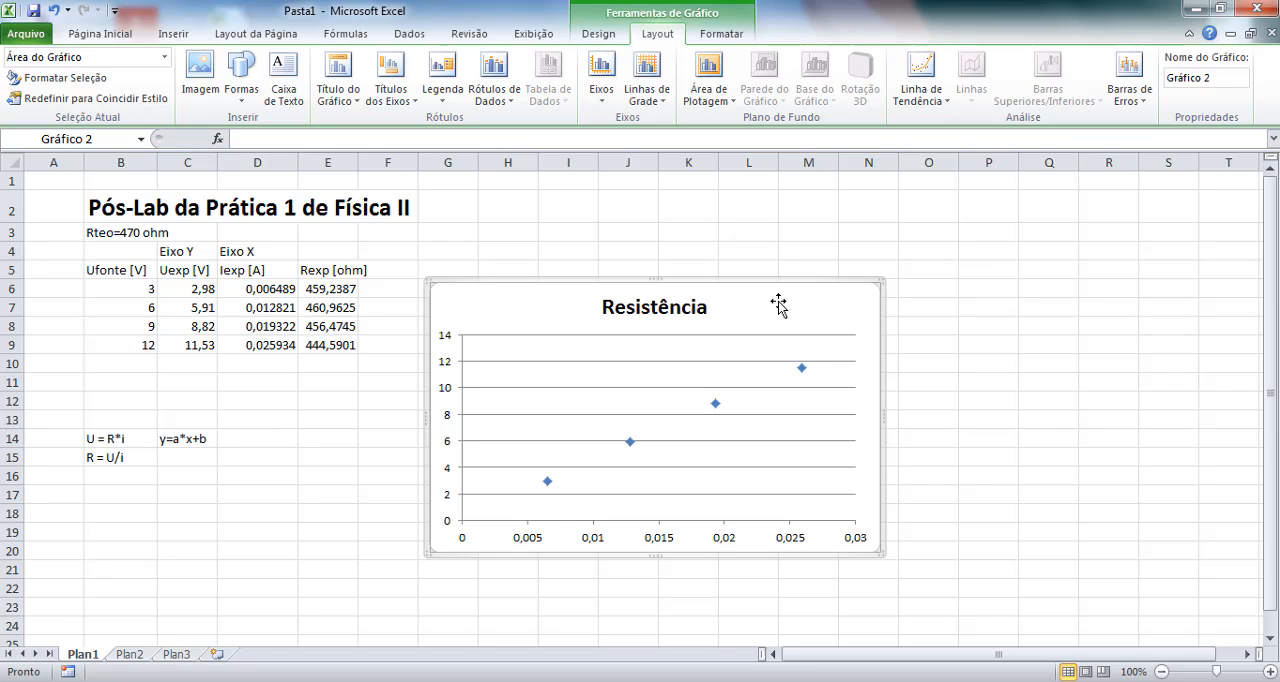
# Add a linear trendline to the Resistência series and display its equation and R-squared value on the chart.
pyautogui.click(933, 98)
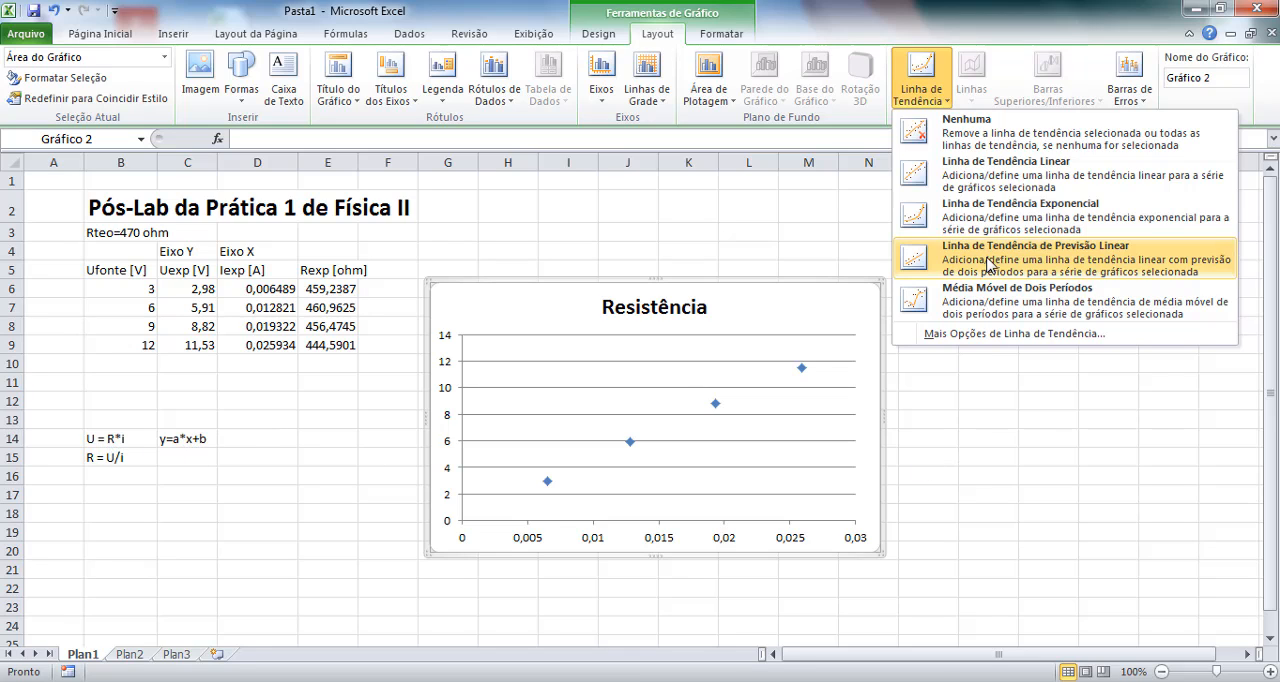
pyautogui.click(1080, 170)
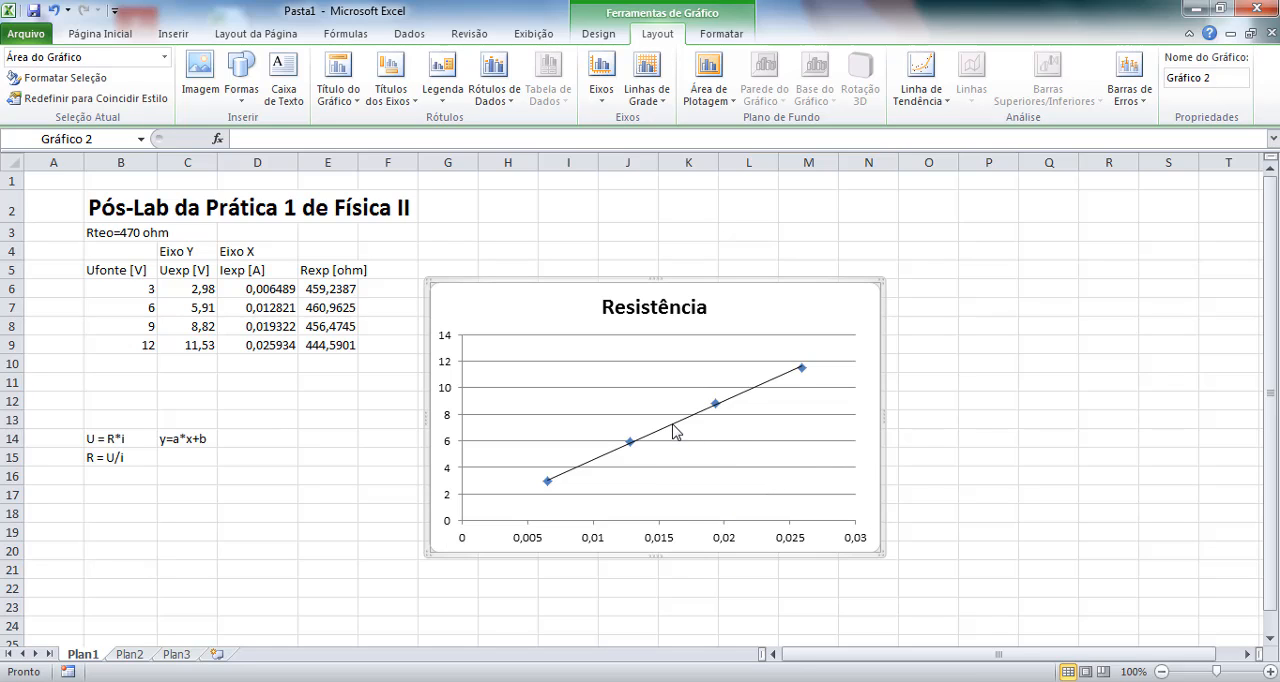
pyautogui.click(674, 432)
pyautogui.rightClick(676, 432)
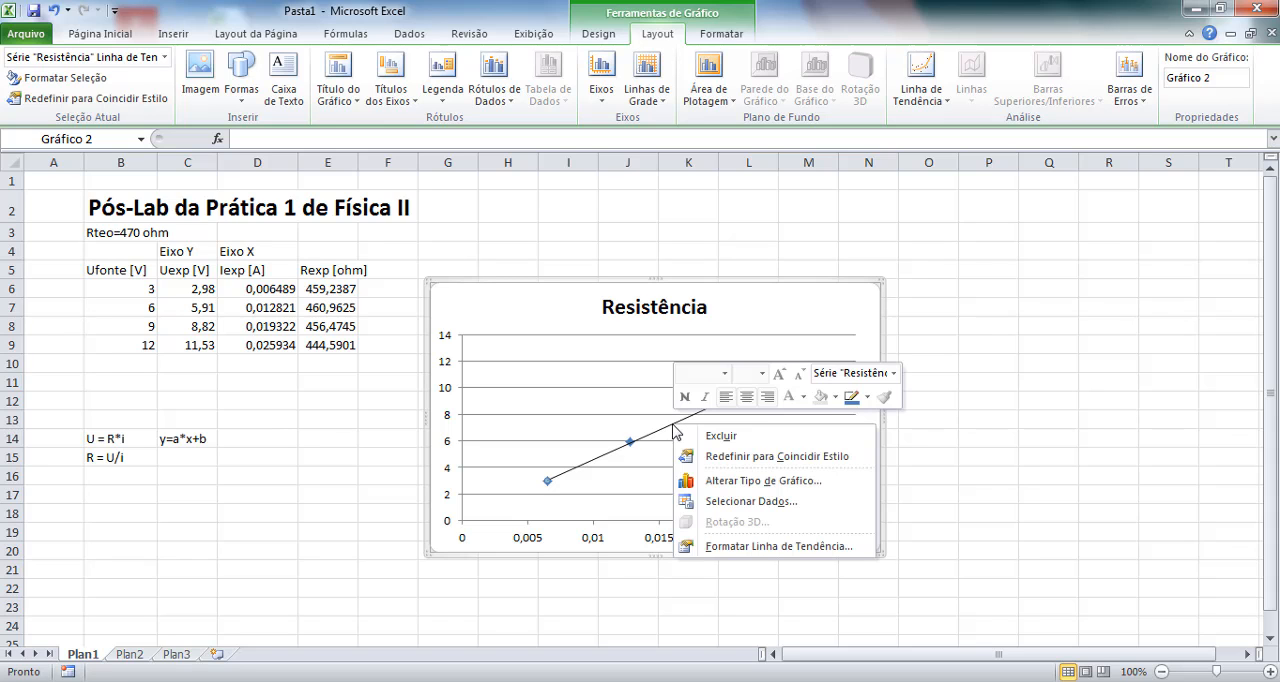
pyautogui.click(779, 547)
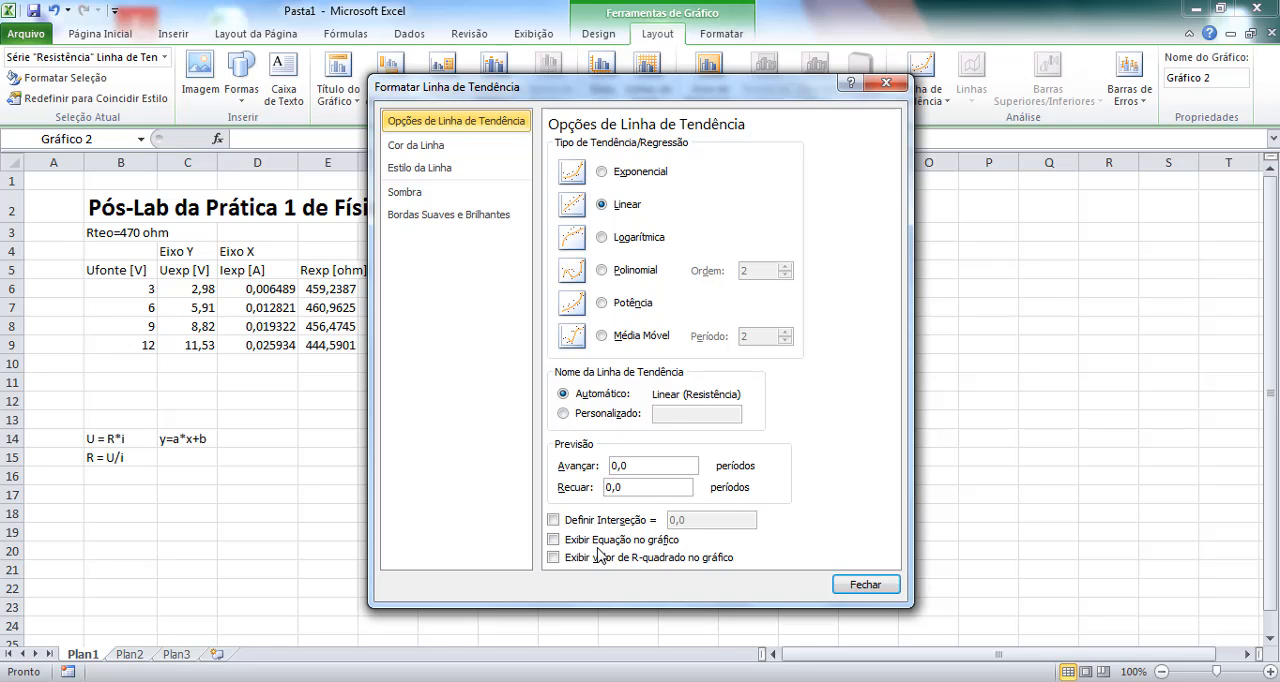
pyautogui.click(553, 541)
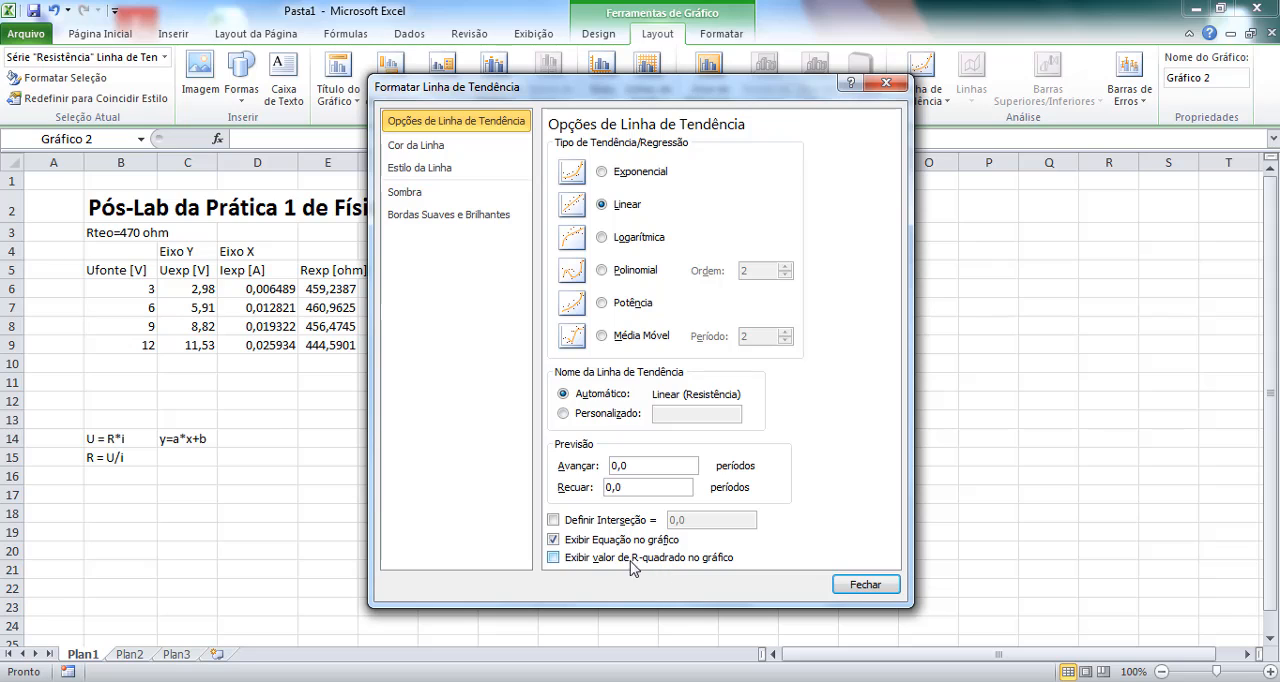
pyautogui.click(553, 558)
pyautogui.click(893, 589)
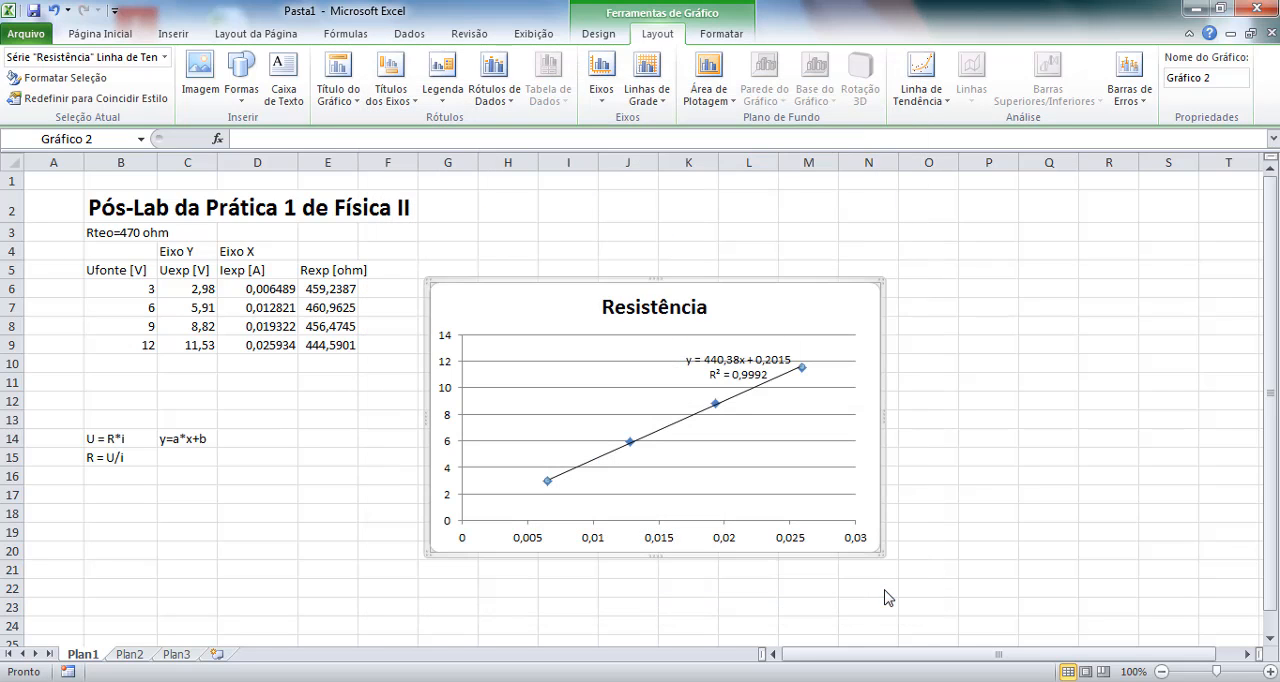
# Move the trendline equation label clear of the line, above its middle, and enlarge its text to size 16.
pyautogui.click(736, 374)
pyautogui.moveTo(736, 374); pyautogui.dragTo(626, 376)
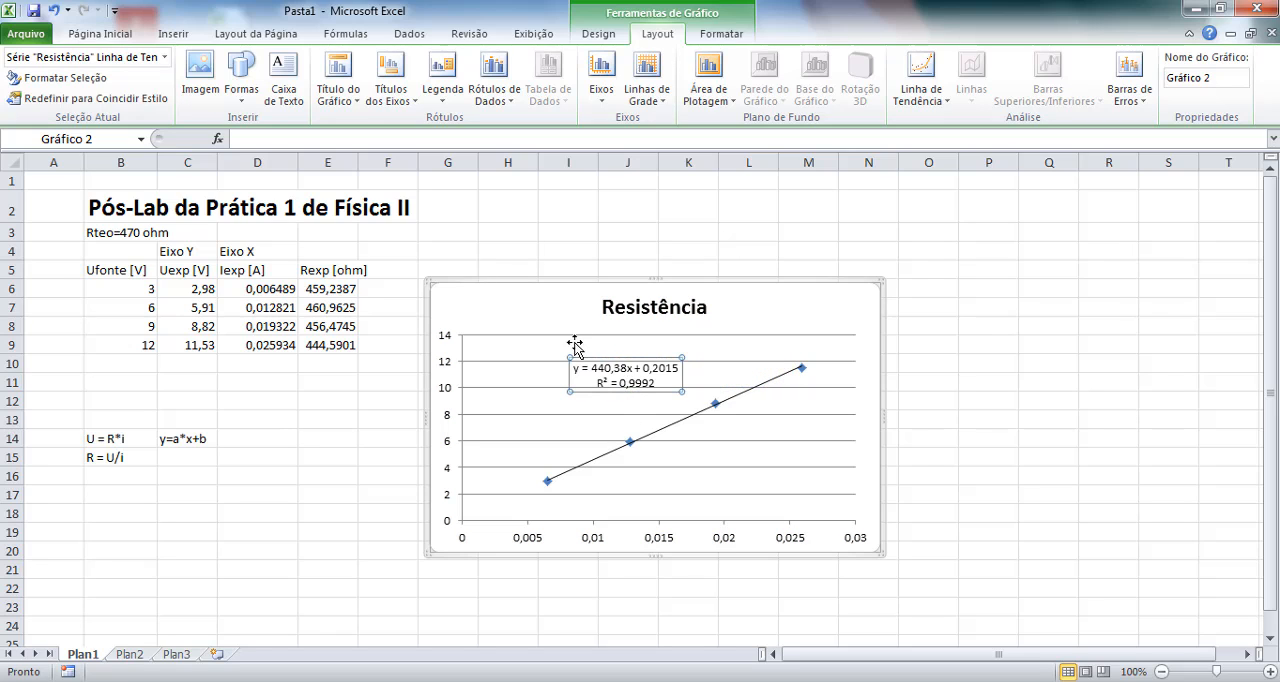
pyautogui.click(105, 33)
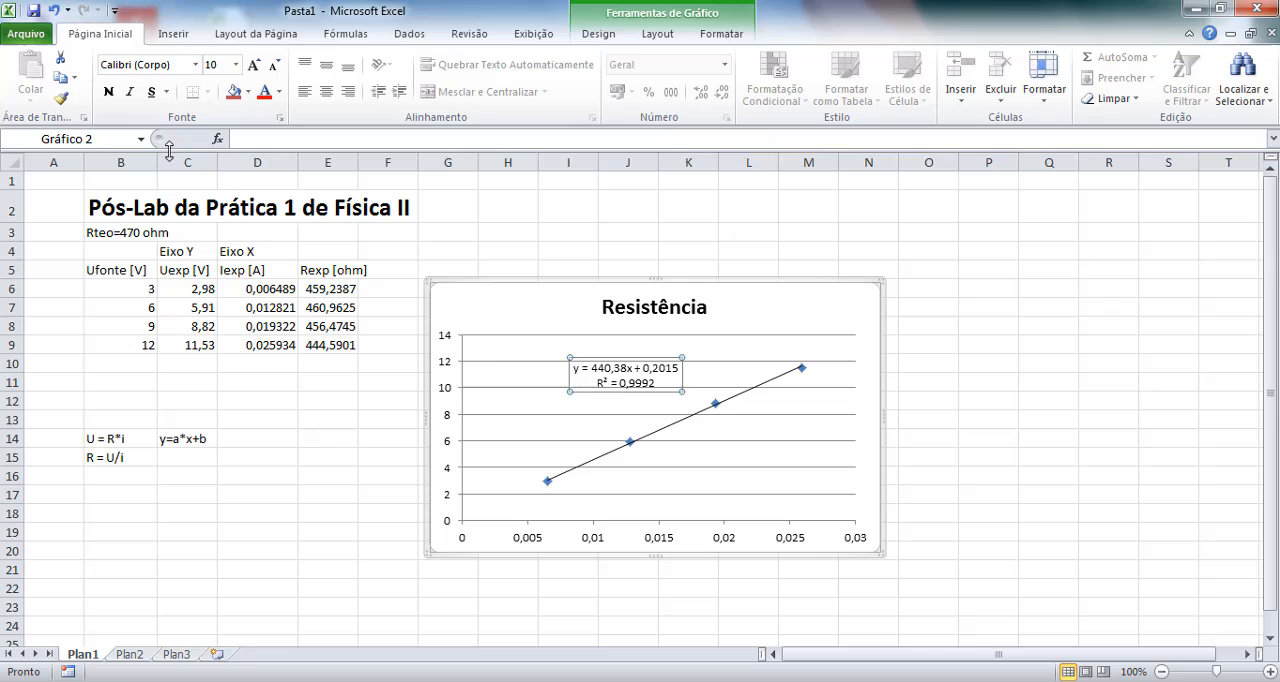
pyautogui.click(255, 65)
pyautogui.click(255, 65)
pyautogui.click(255, 65)
pyautogui.click(255, 65)
pyautogui.click(255, 65)
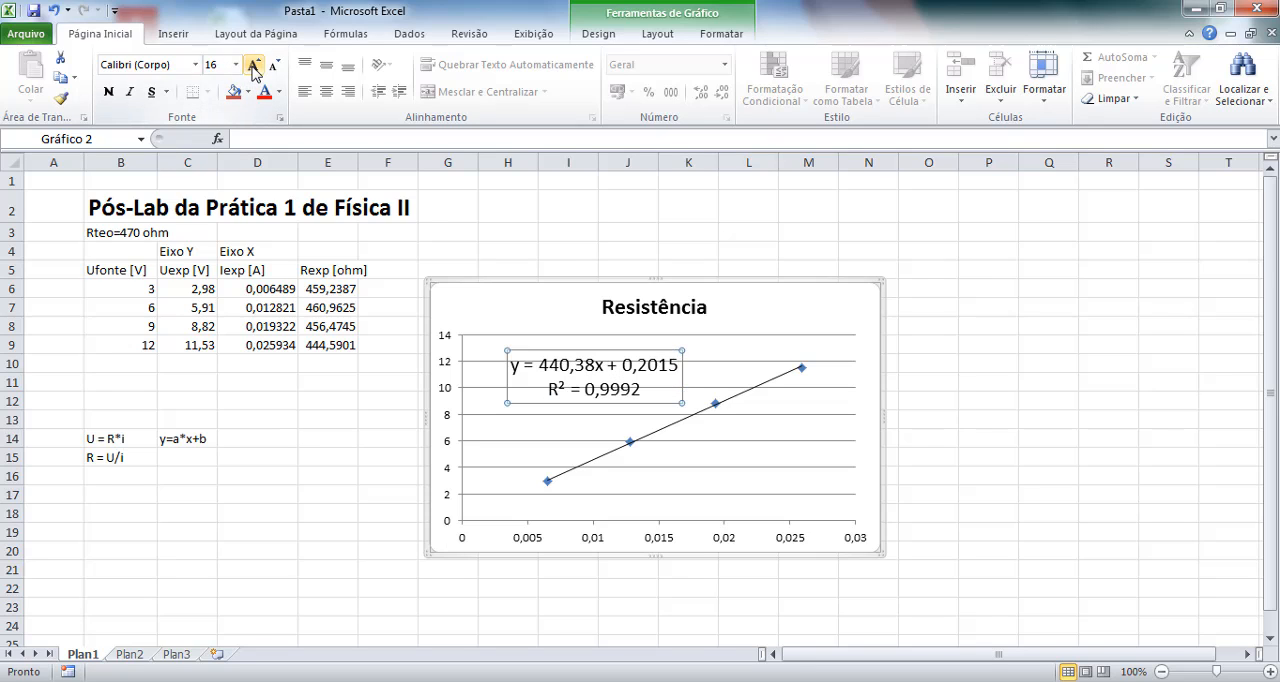
# Remove the main horizontal gridlines from the Resistência chart.
pyautogui.click(822, 424)
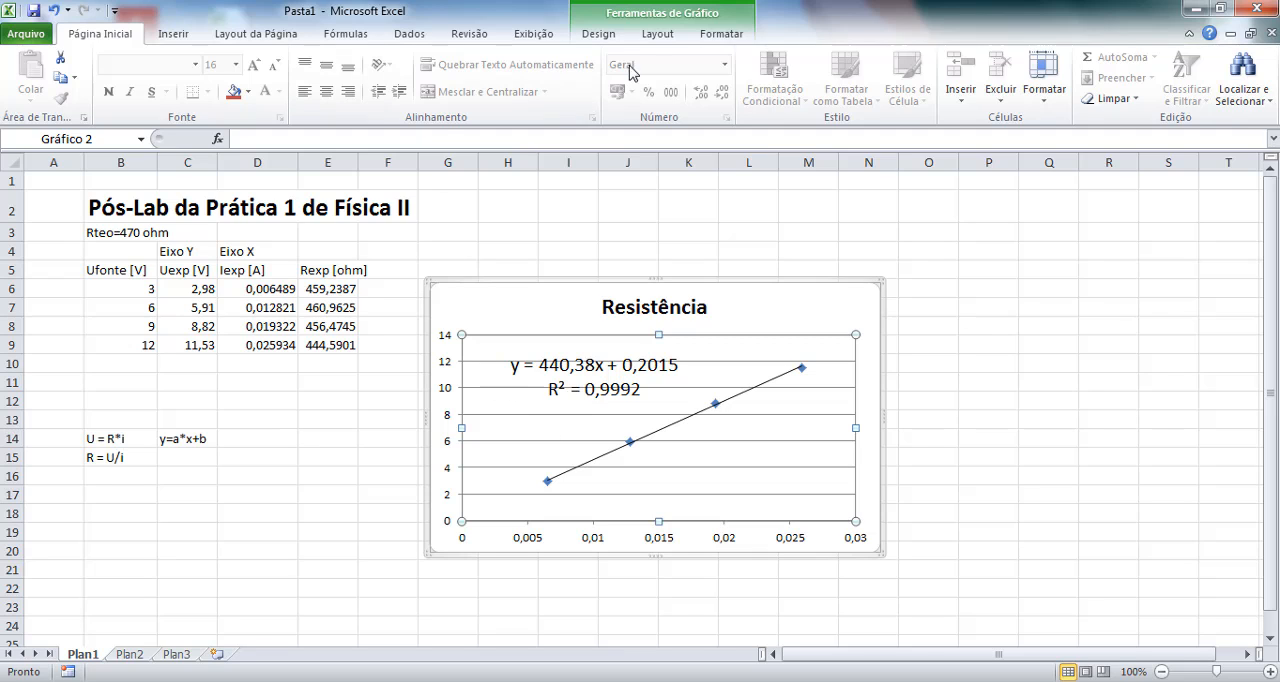
pyautogui.click(660, 36)
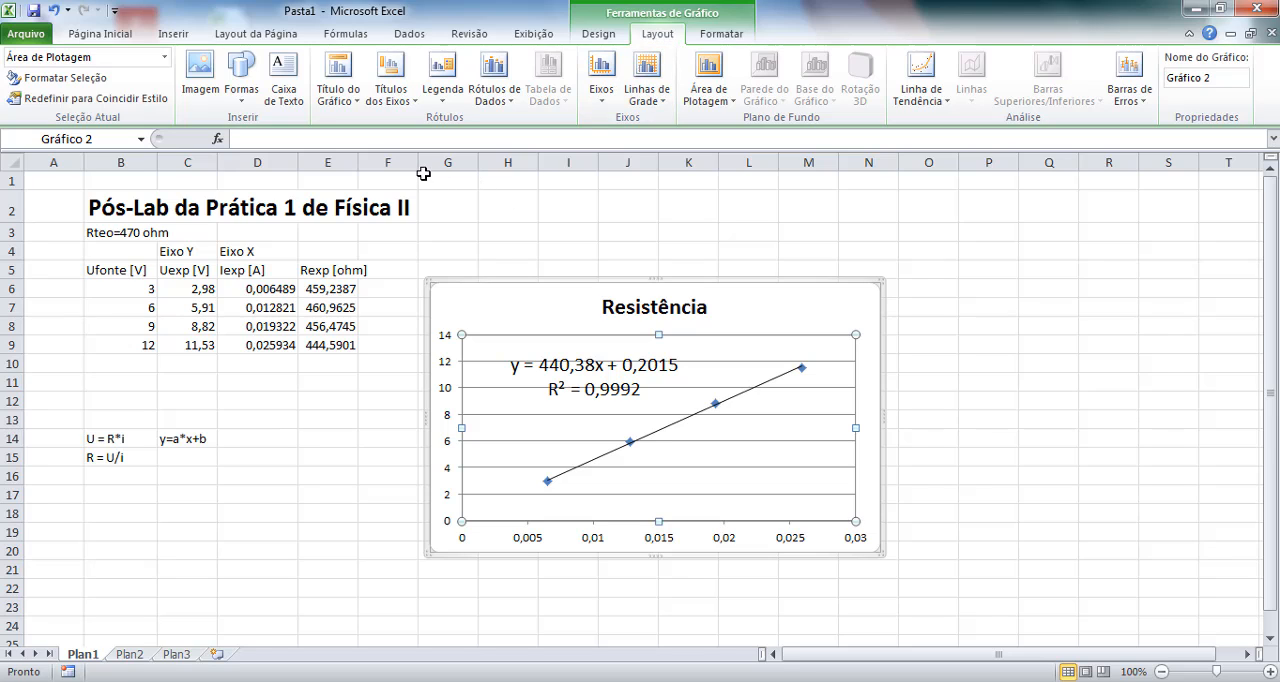
pyautogui.click(650, 100)
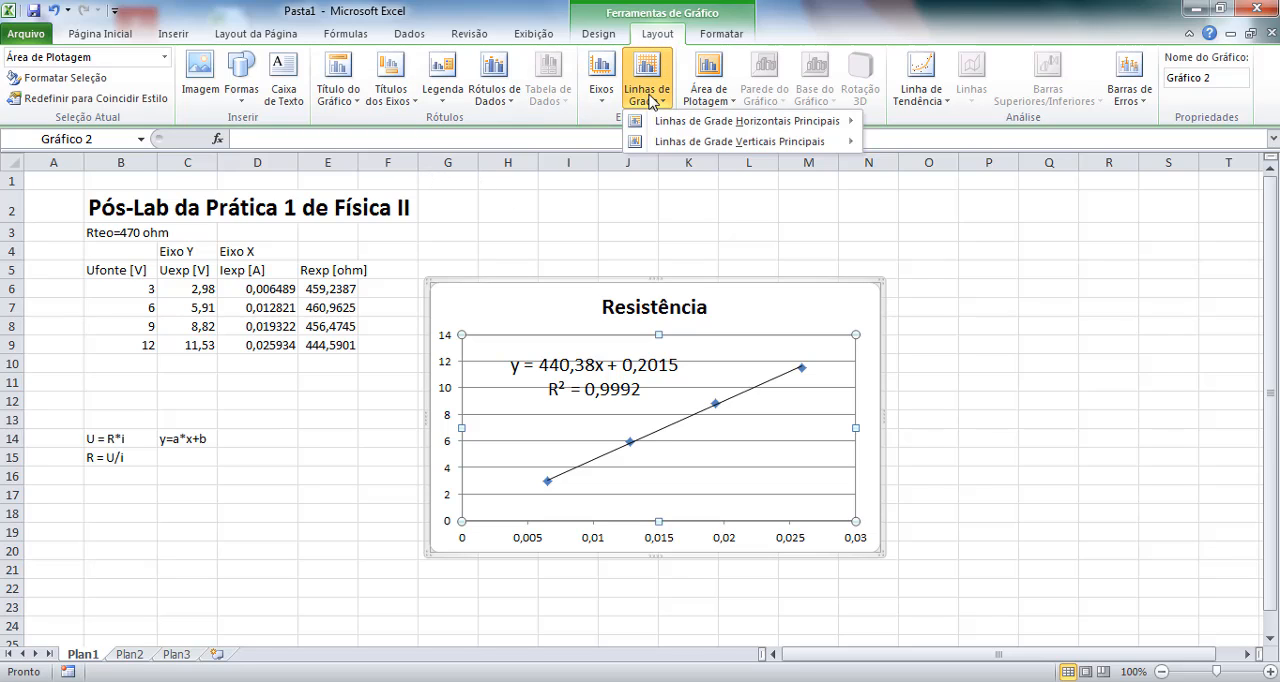
pyautogui.moveTo(700, 121)
pyautogui.click(920, 130)
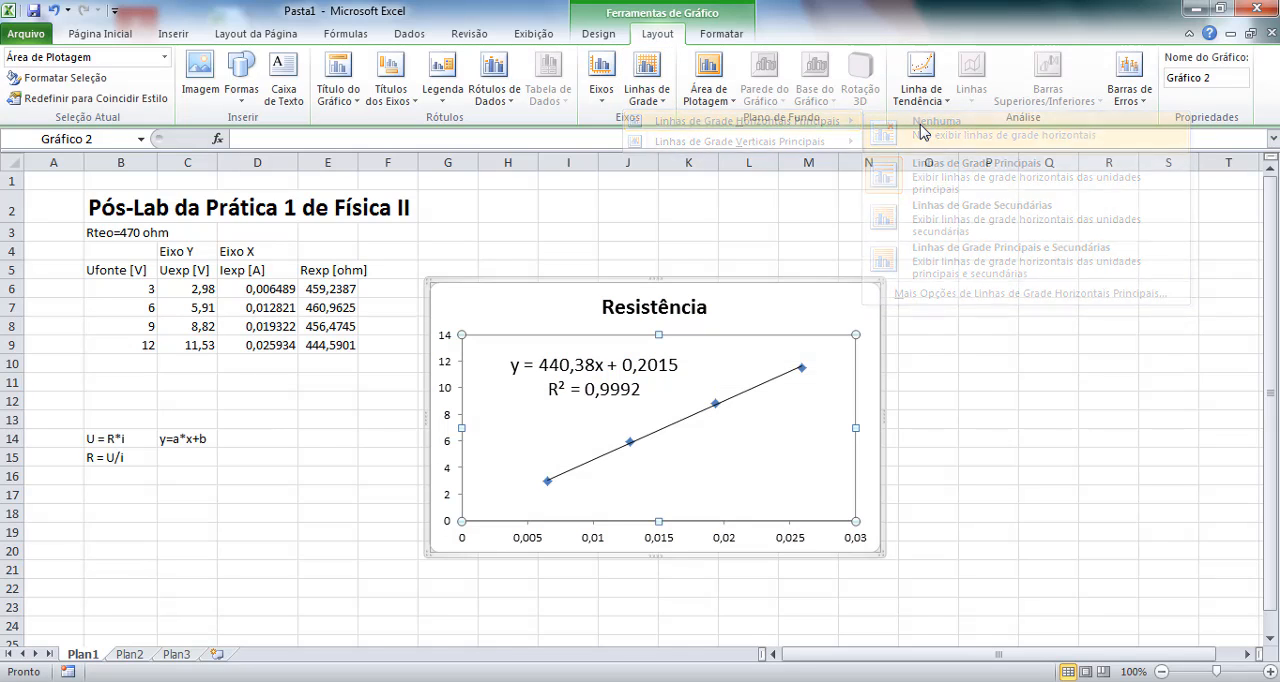
pyautogui.click(812, 299)
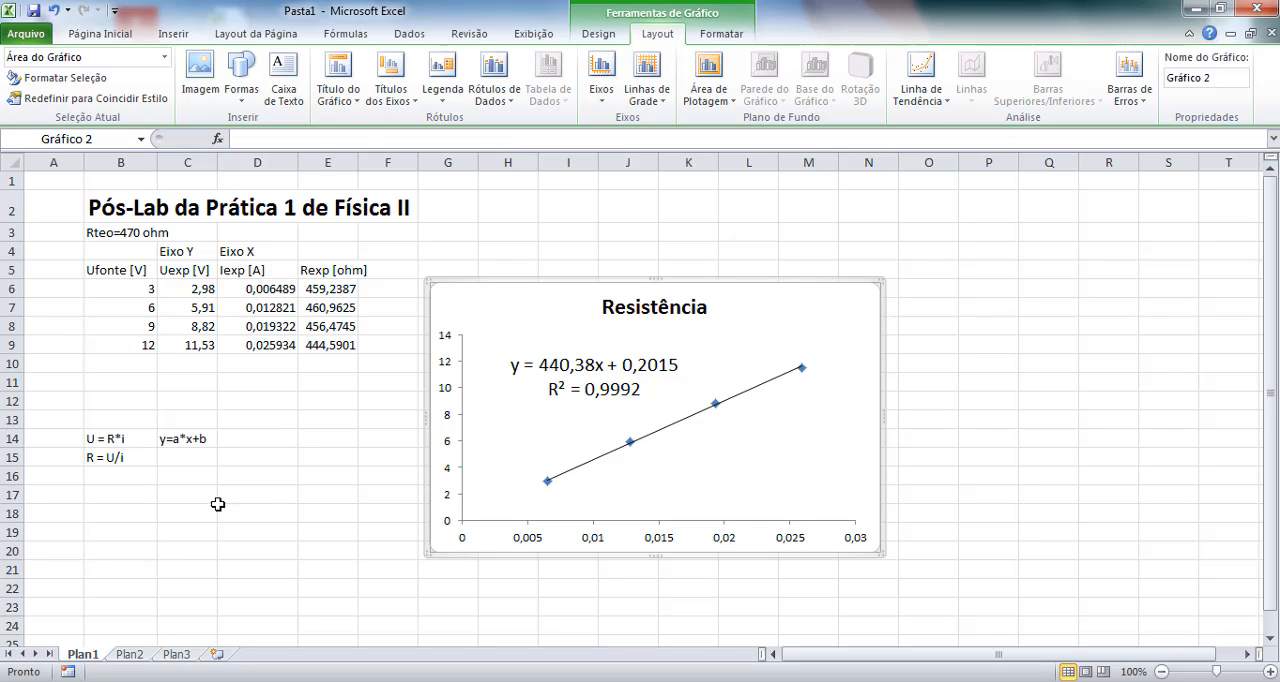
# Record the experimental resistance from the trendline's slope in cell D12 as "Rexp=440,38 ohm".
pyautogui.click(248, 387)
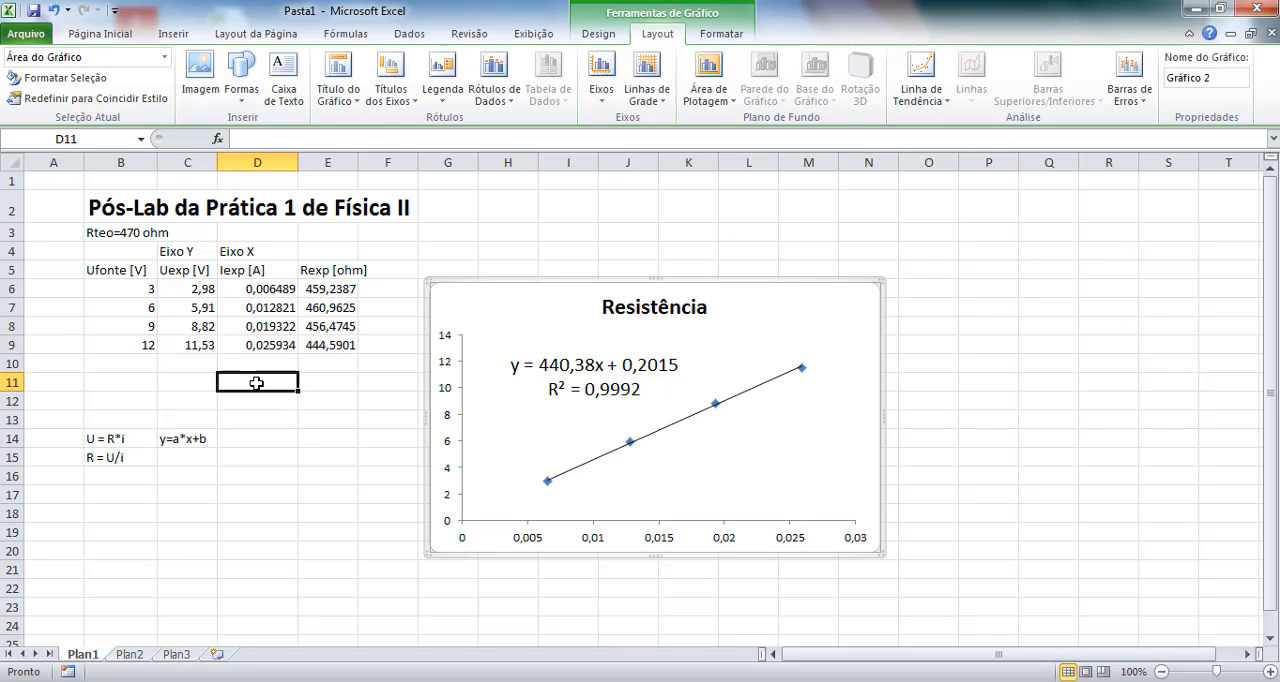
pyautogui.click(251, 400)
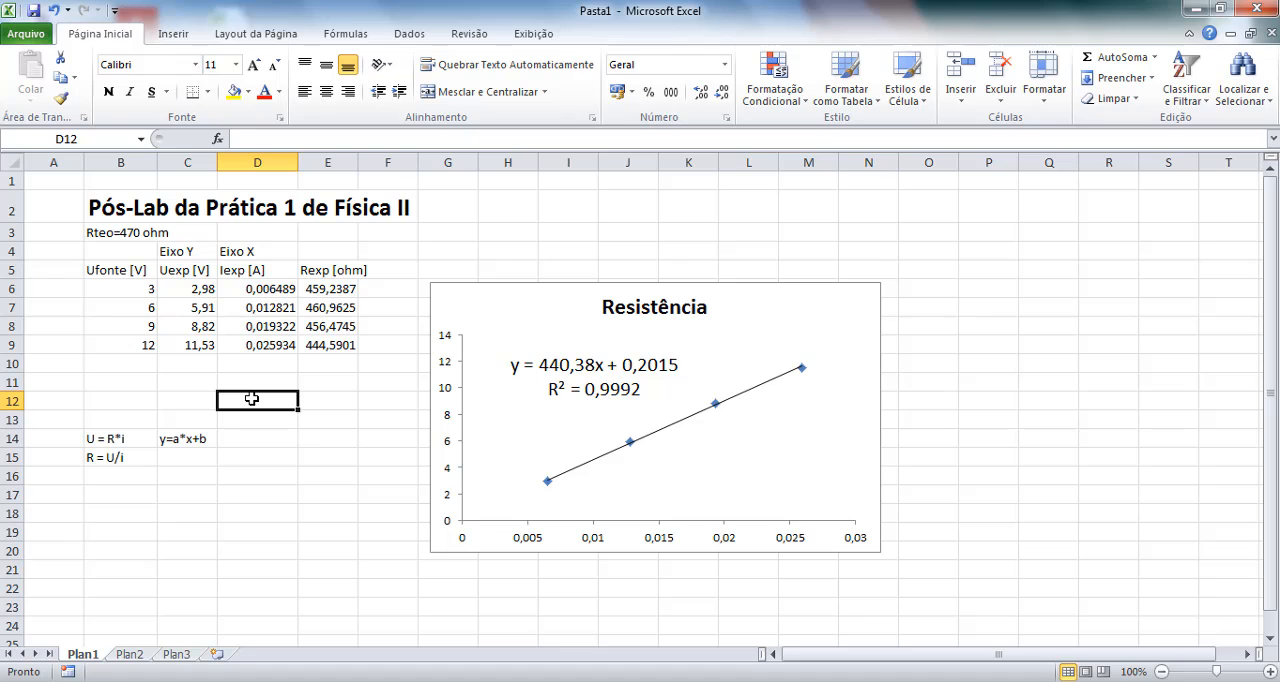
pyautogui.write('Rexp=')
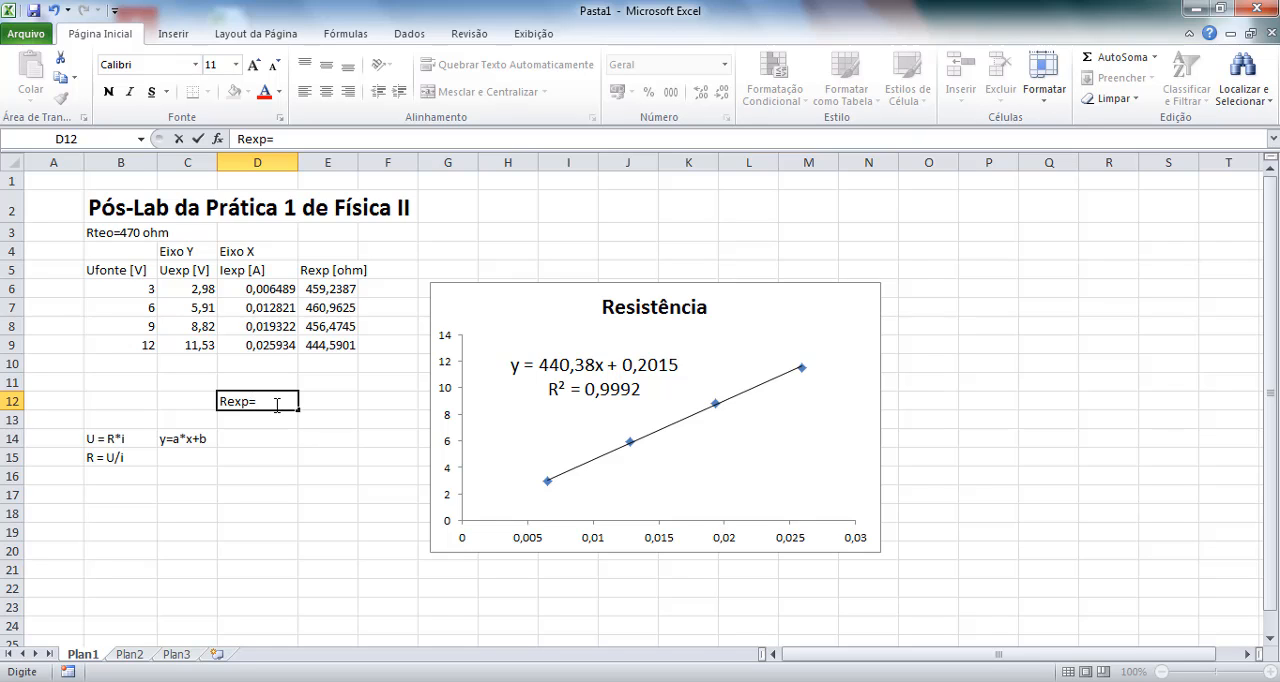
pyautogui.write(',38 ohm')
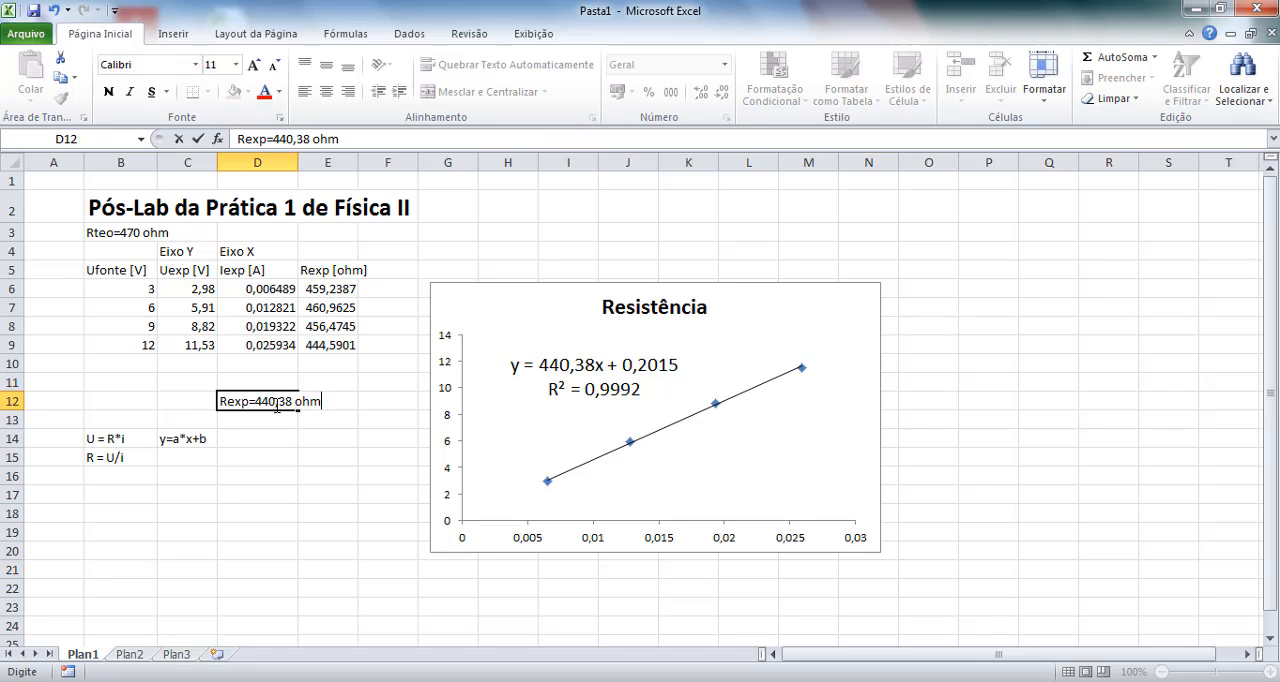
pyautogui.press('Return')
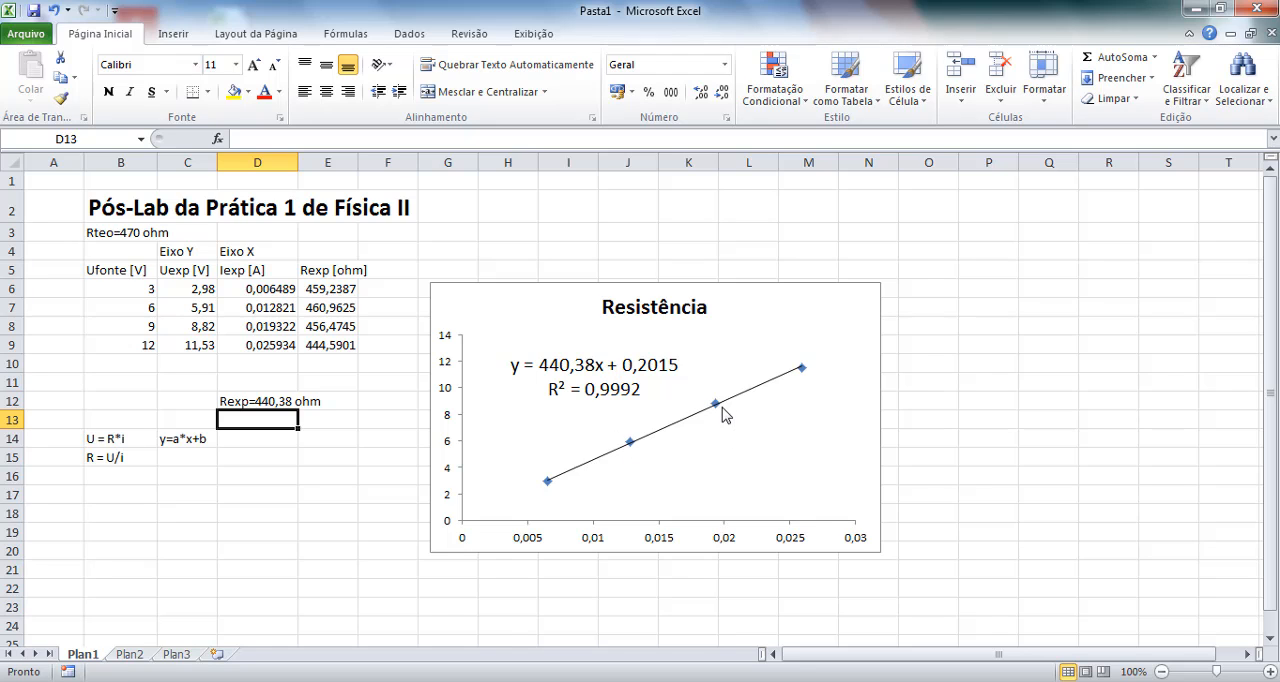
pyautogui.moveTo(724, 413)
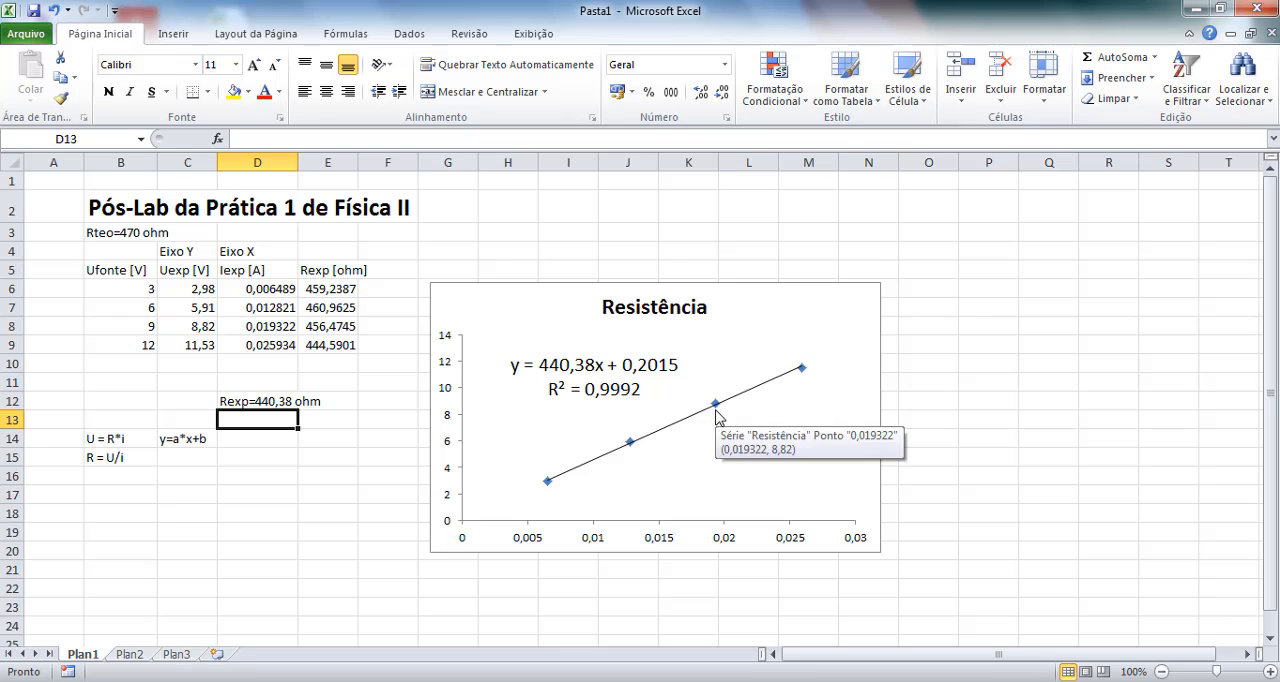